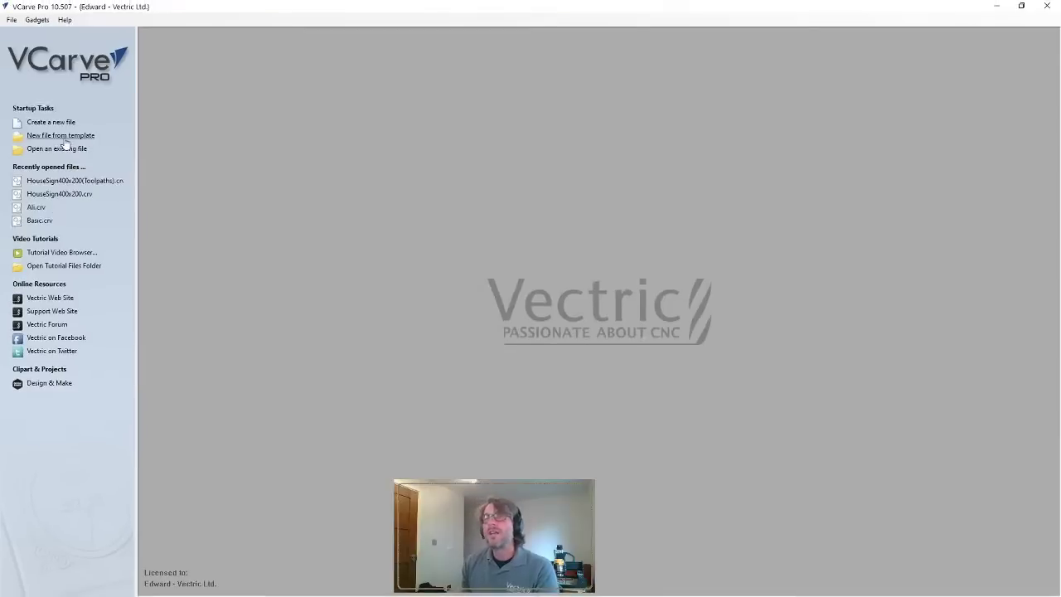
Start a new file from the HouseSign400x200(Toolpaths).crvt template
{"action": "left_click", "coordinate": [64, 138]}
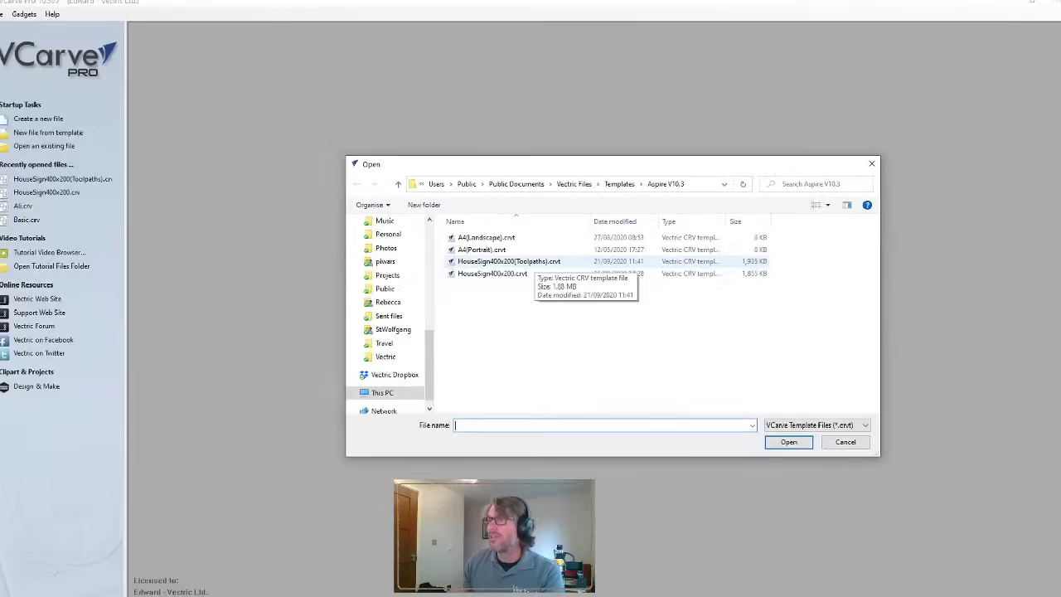
{"action": "left_click", "coordinate": [535, 262]}
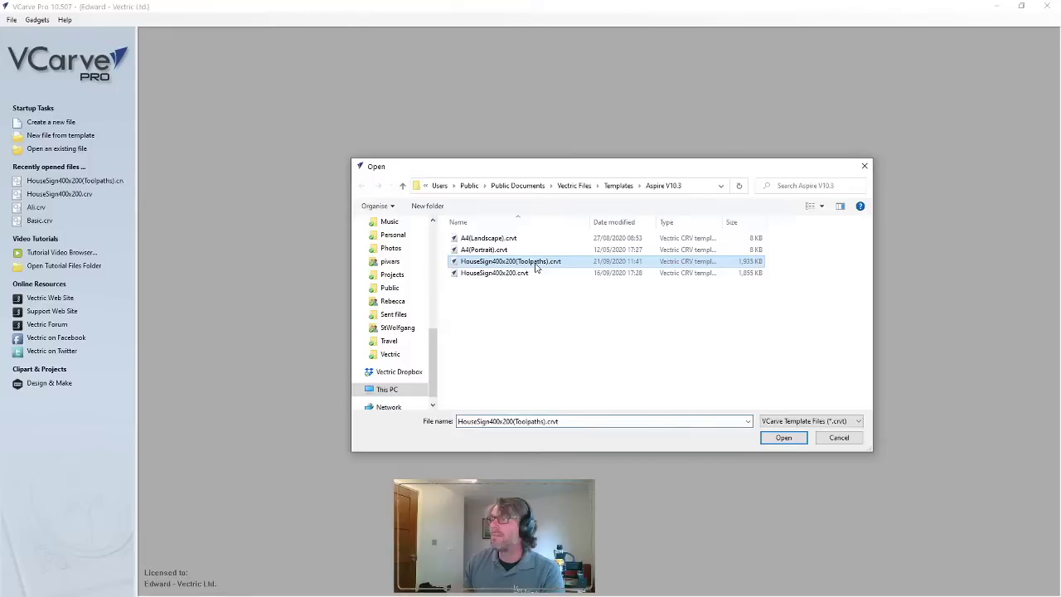
Load the house sign template as a new job, accept Job Setup, and list its layers
{"action": "left_click", "coordinate": [766, 437]}
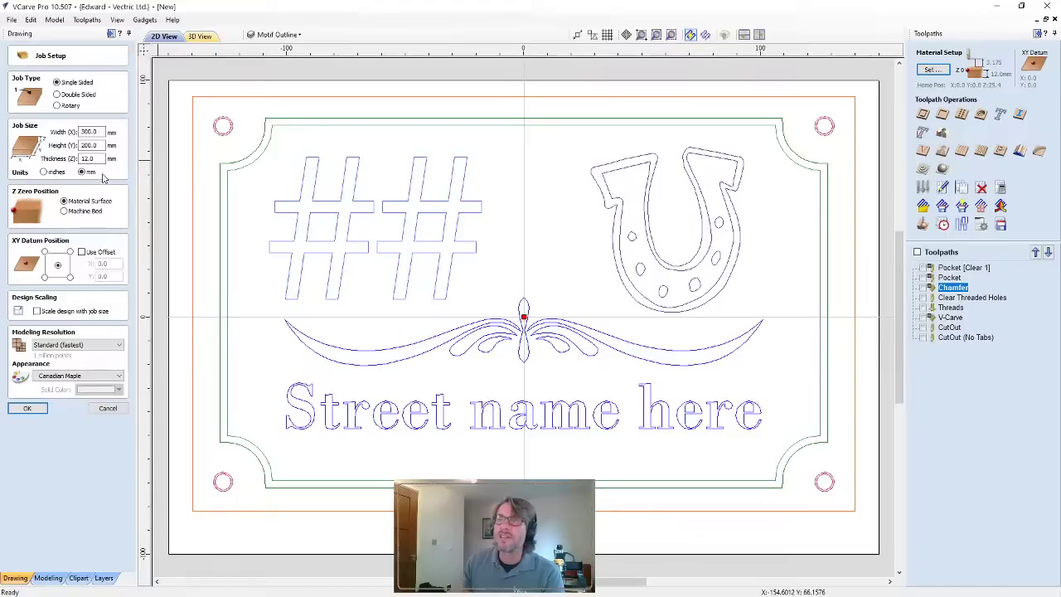
{"action": "left_click", "coordinate": [26, 409]}
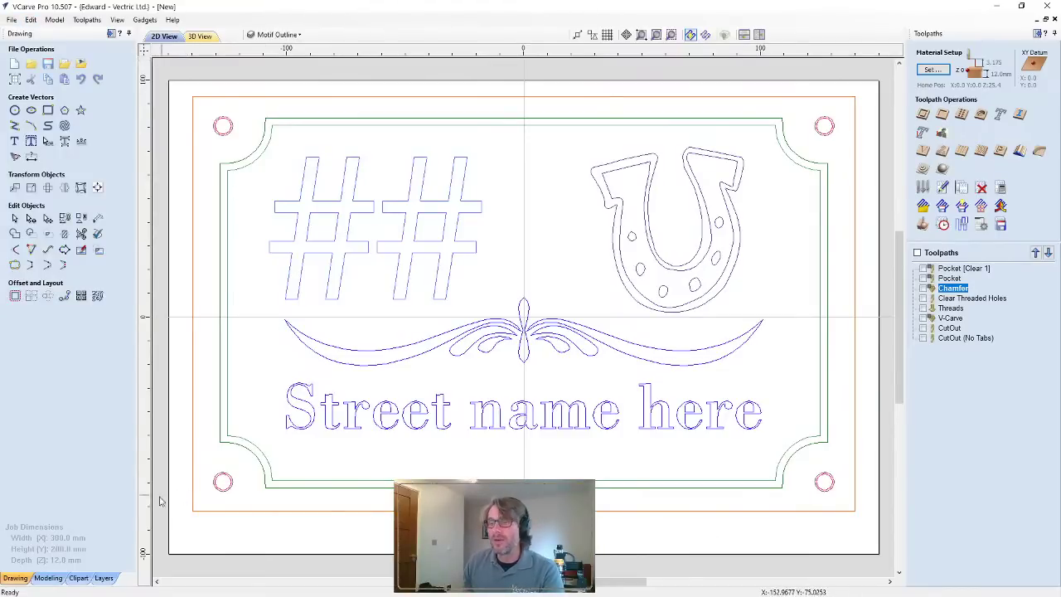
{"action": "left_click", "coordinate": [104, 578]}
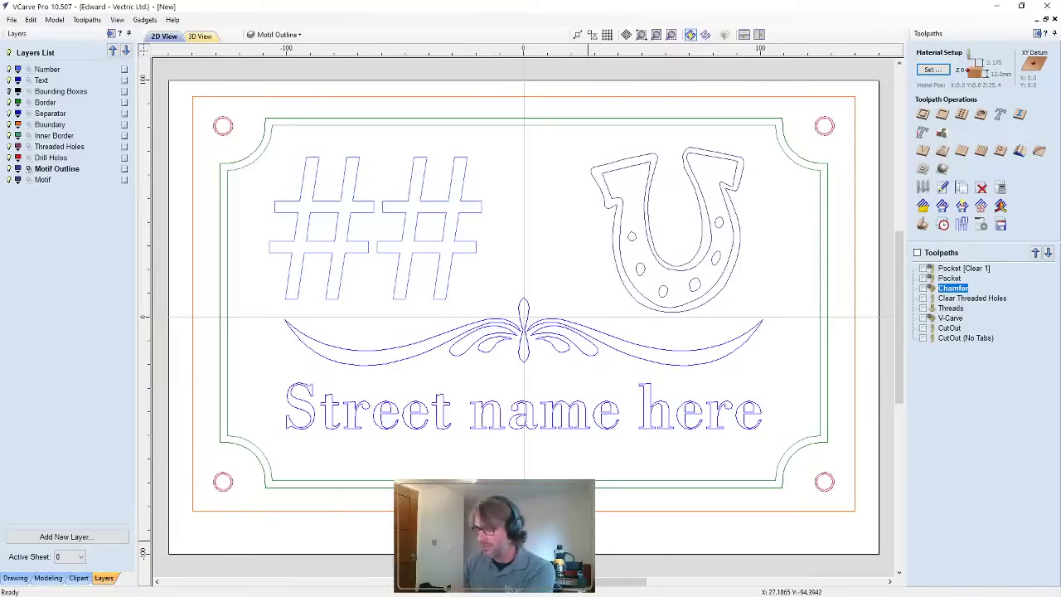
Tile the 2D and 3D views side by side and open the Pocket toolpath's settings
{"action": "key", "text": "F4"}
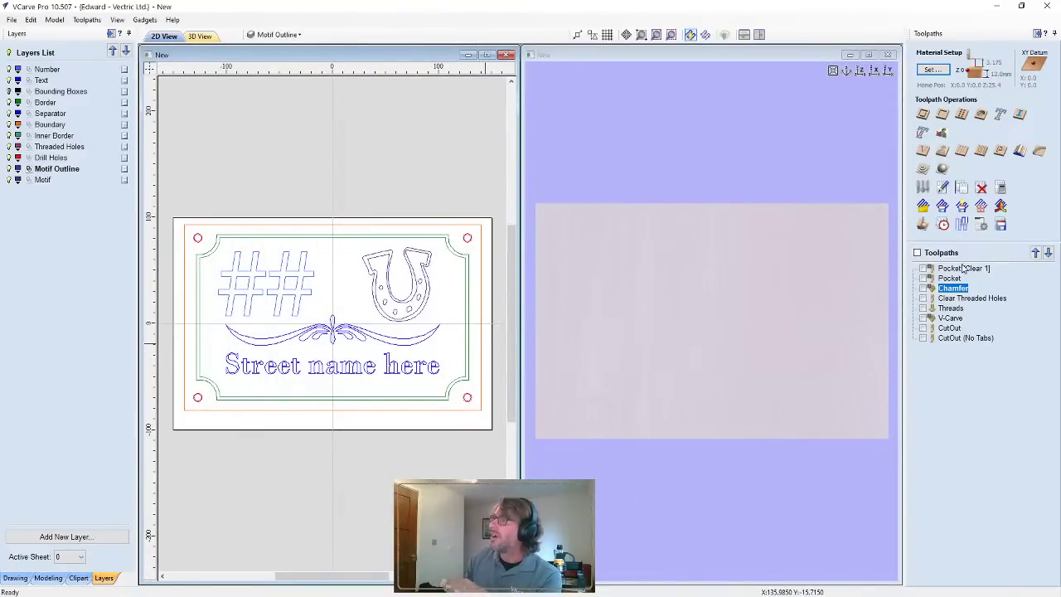
{"action": "mouse_move", "coordinate": [965, 288]}
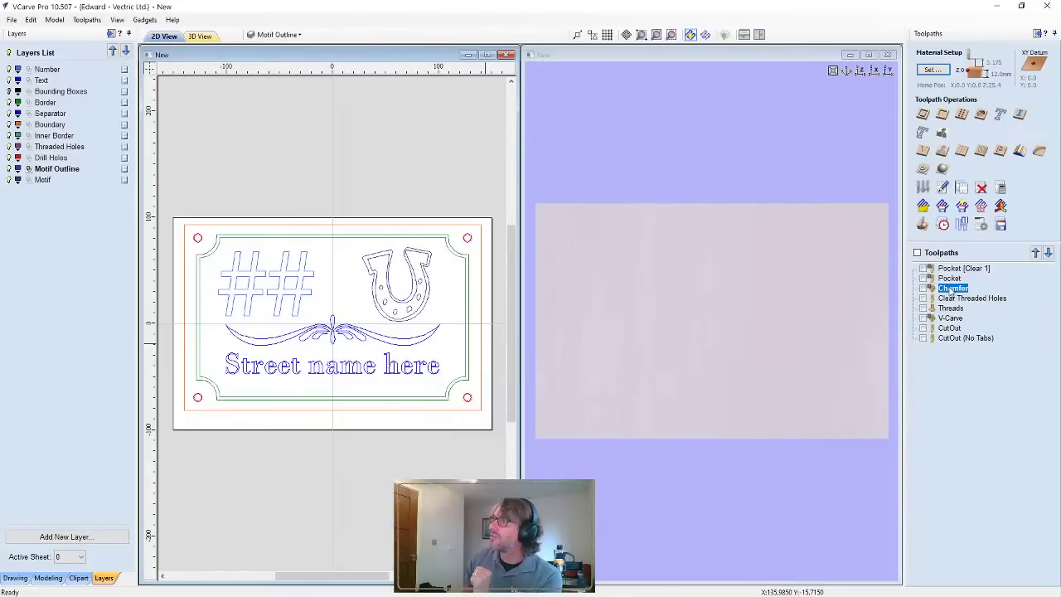
{"action": "left_click", "coordinate": [950, 280]}
{"action": "double_click", "coordinate": [950, 281]}
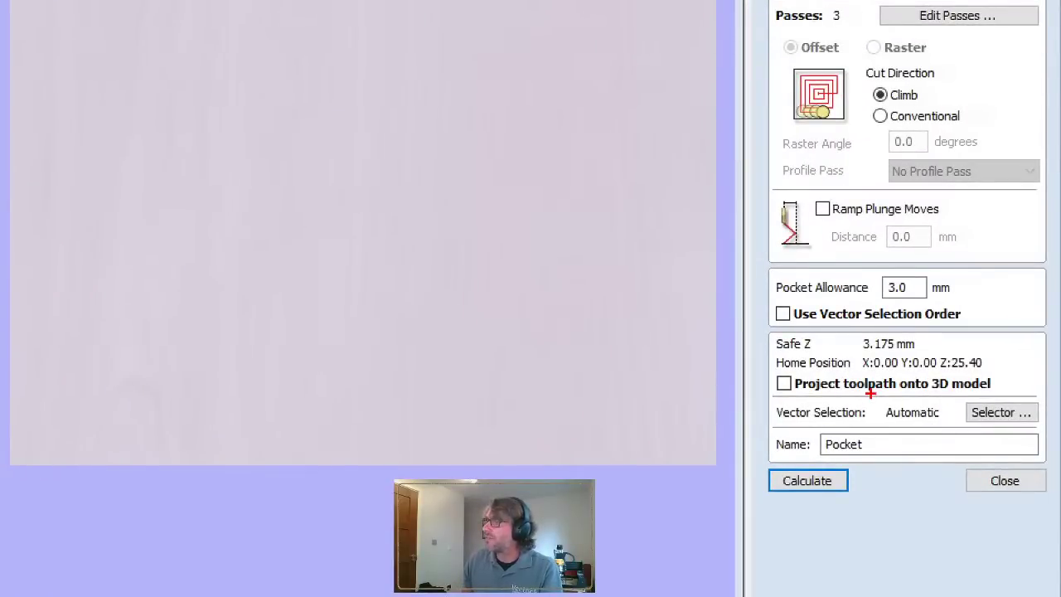
Confirm Pocket uses the Number, Text, Separator, Inner Border and Motif Outline layers, then close it
{"action": "mouse_move", "coordinate": [770, 400]}
{"action": "left_mouse_down", "text": "ctrl"}
{"action": "mouse_move", "coordinate": [972, 436]}
{"action": "mouse_move", "coordinate": [1050, 428]}
{"action": "left_mouse_up", "text": "ctrl"}
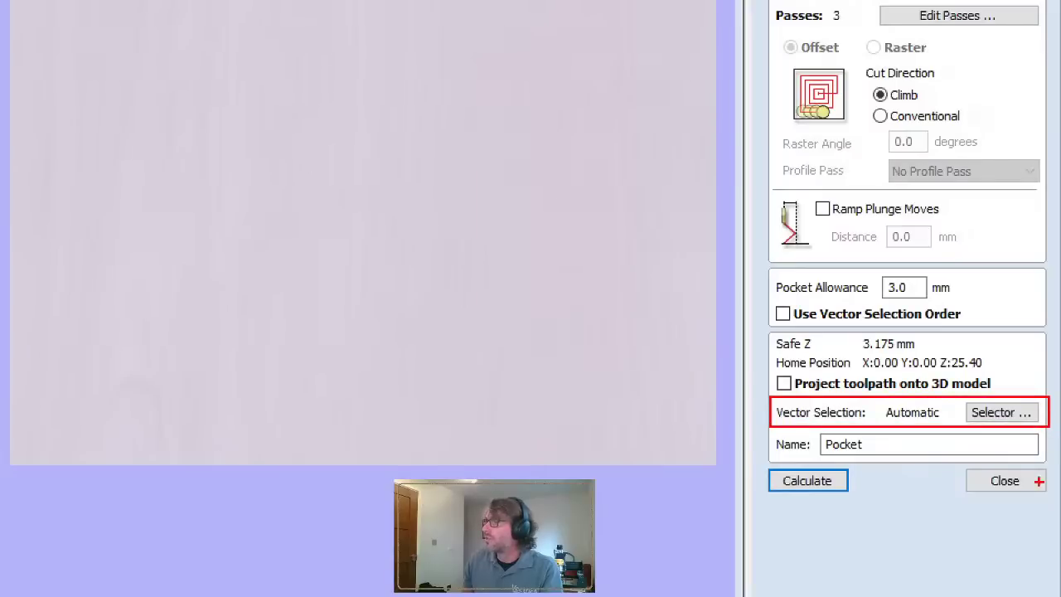
{"action": "key", "text": "Escape"}
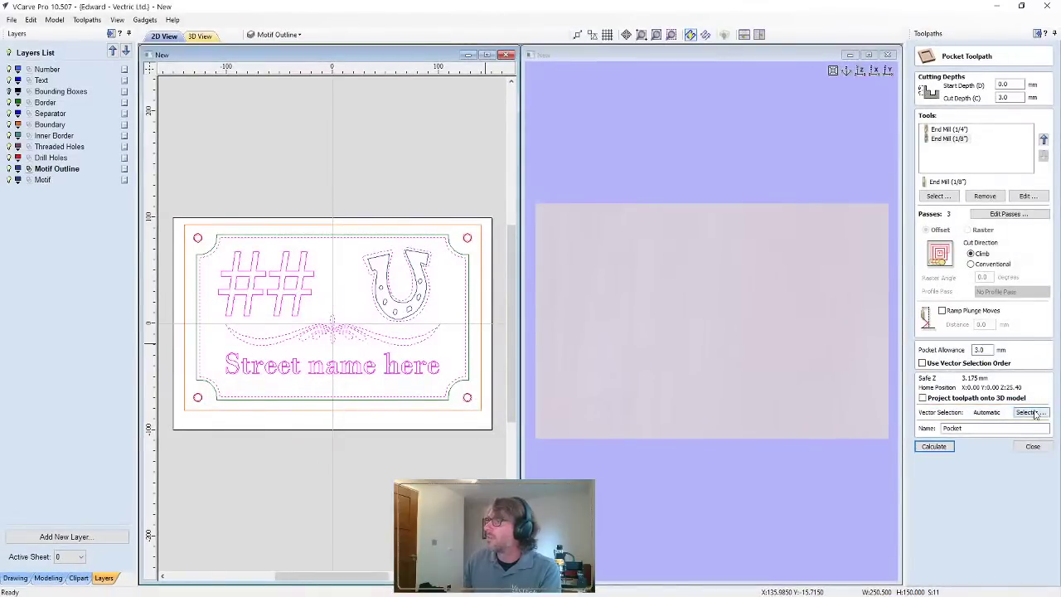
{"action": "left_click", "coordinate": [1033, 413]}
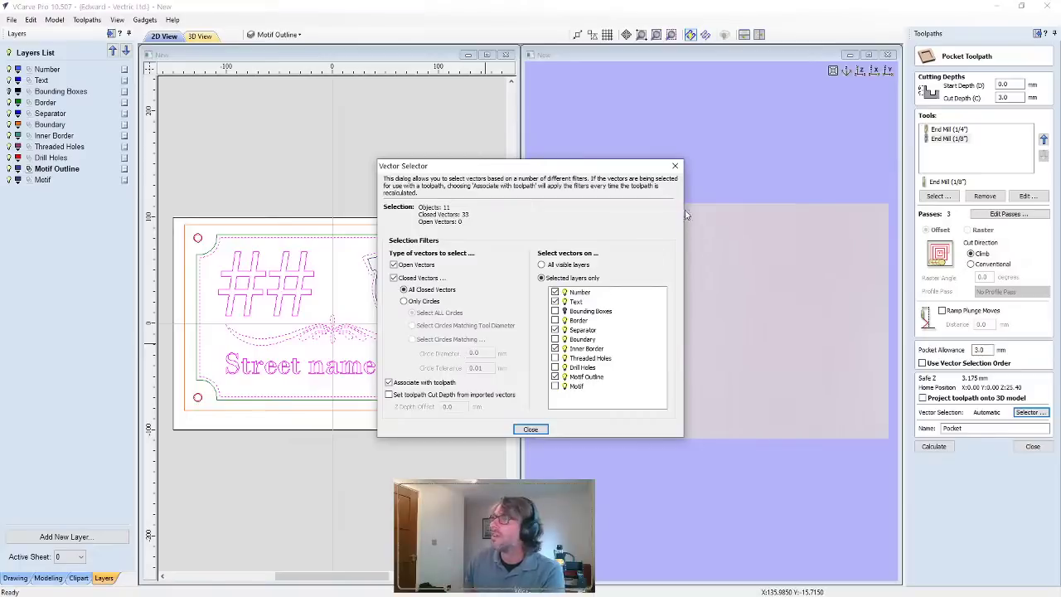
{"action": "left_click", "coordinate": [675, 166]}
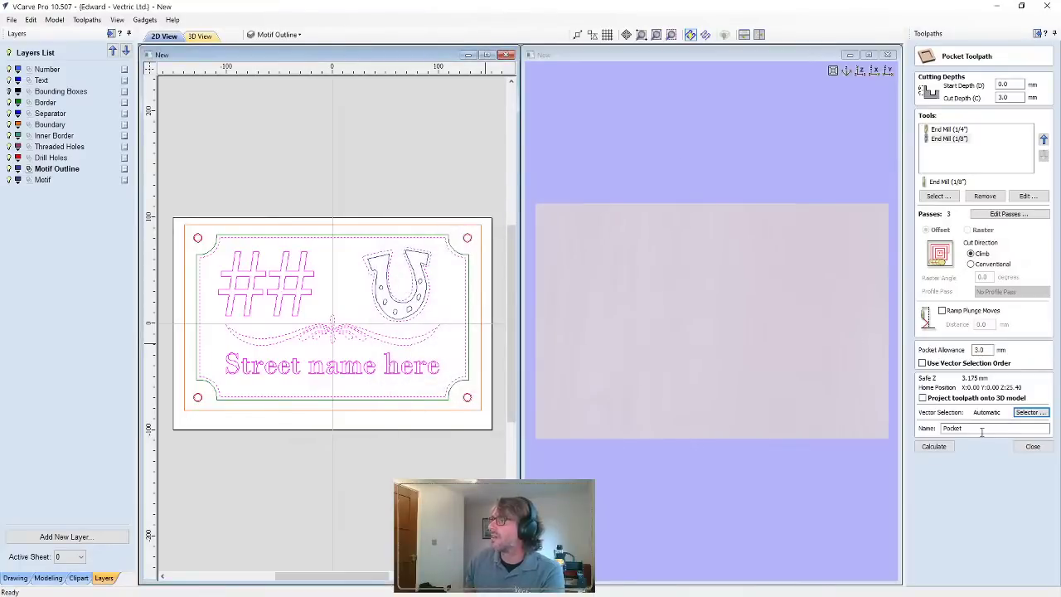
{"action": "left_click", "coordinate": [1031, 446]}
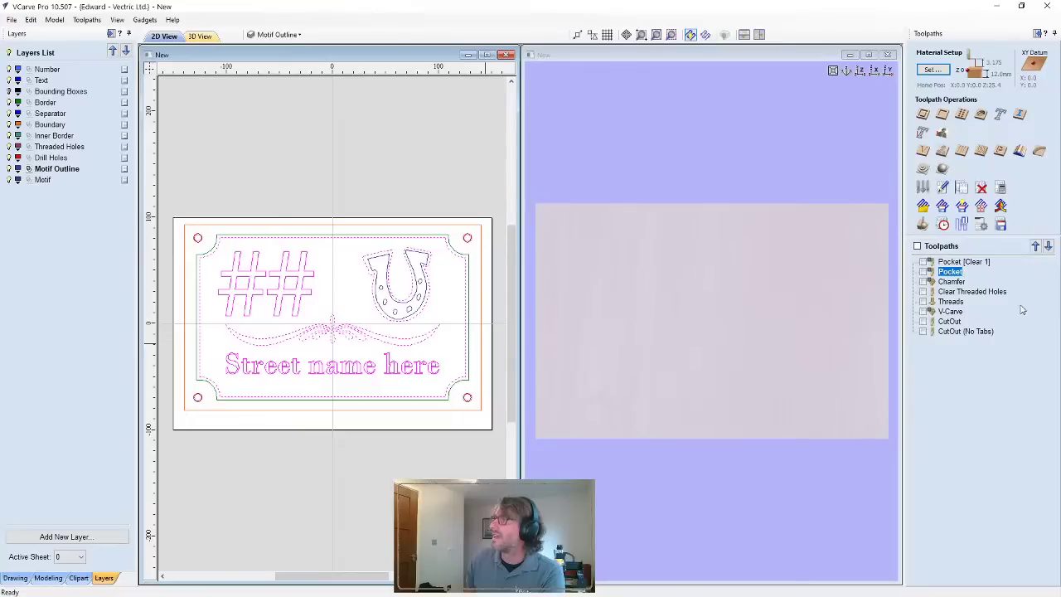
Recalculate all toolpaths and preview the whole sign carved in Canadian Maple from several angles
{"action": "left_click", "coordinate": [1000, 188]}
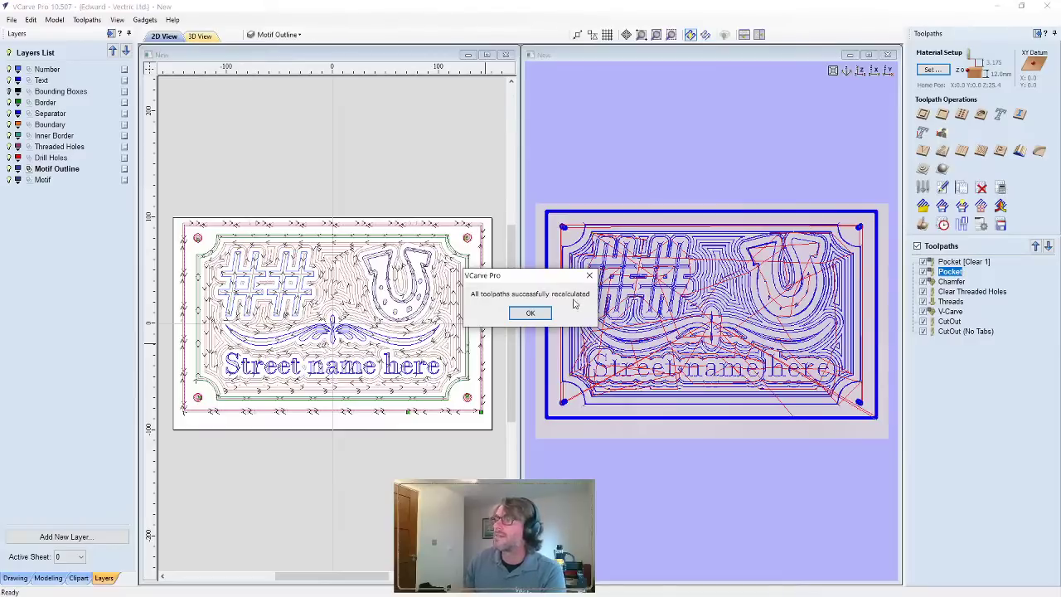
{"action": "left_click", "coordinate": [531, 313]}
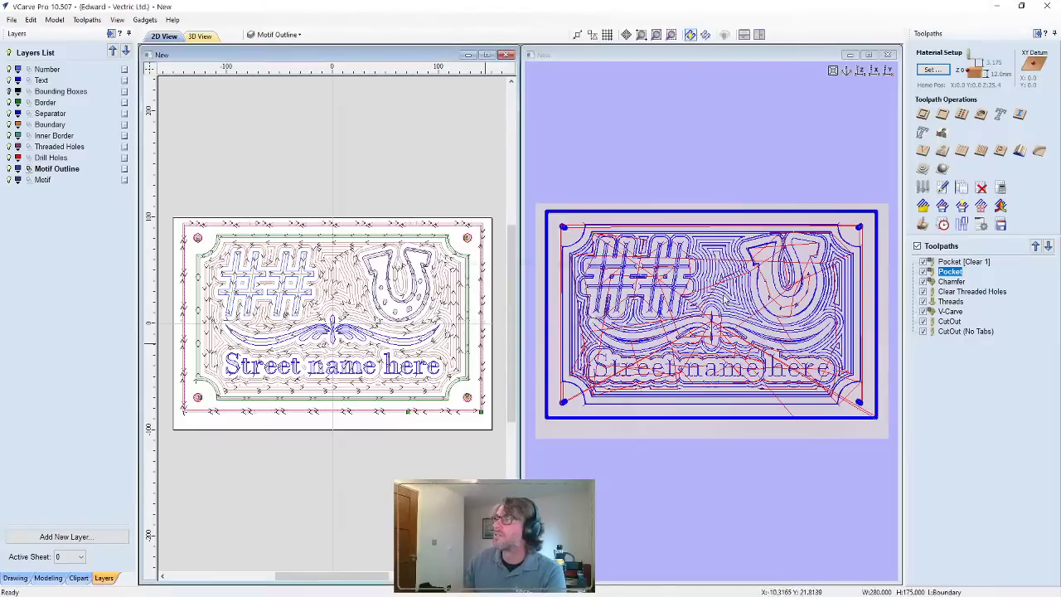
{"action": "left_click", "coordinate": [942, 225]}
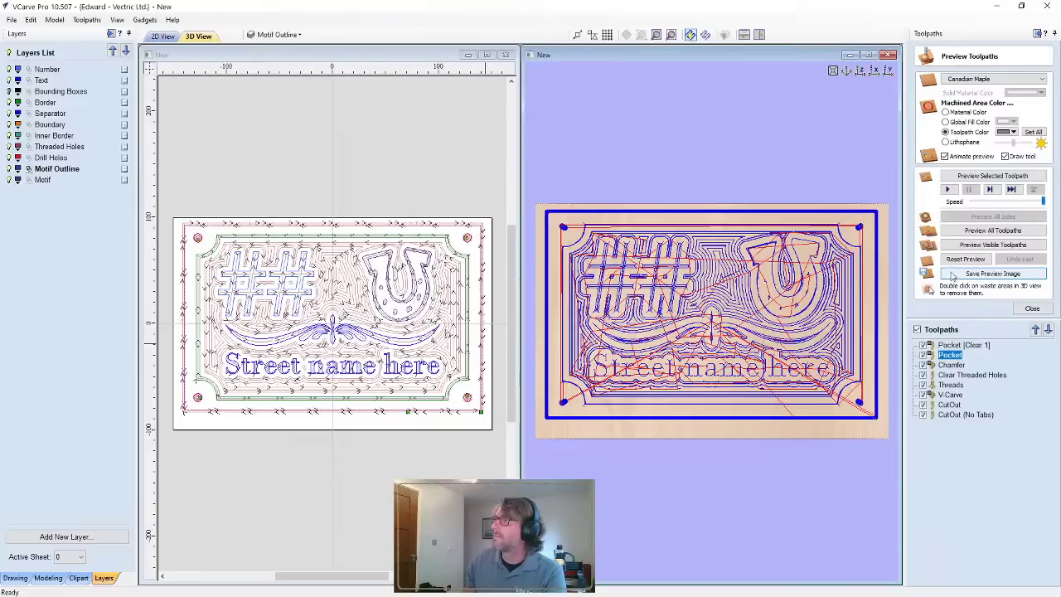
{"action": "left_click", "coordinate": [981, 231]}
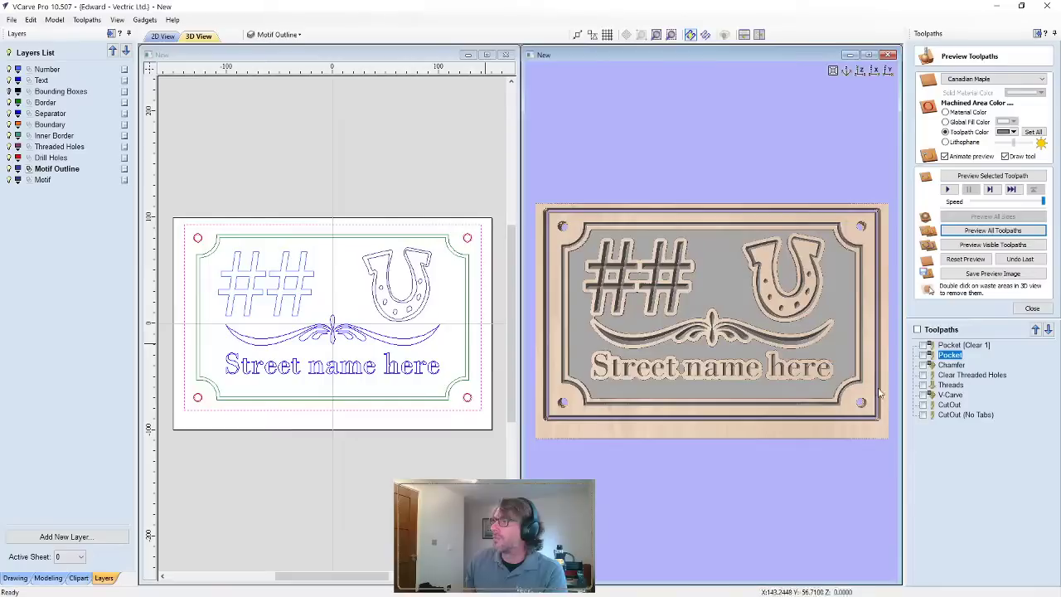
{"action": "left_click_drag", "start_coordinate": [801, 417], "coordinate": [783, 336]}
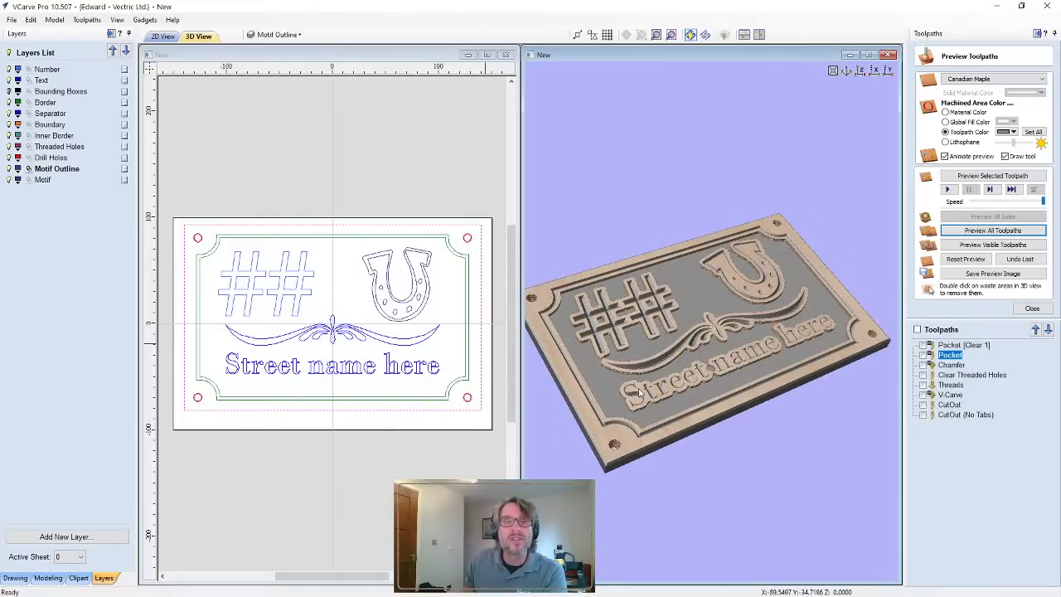
{"action": "left_click_drag", "start_coordinate": [645, 384], "coordinate": [645, 351]}
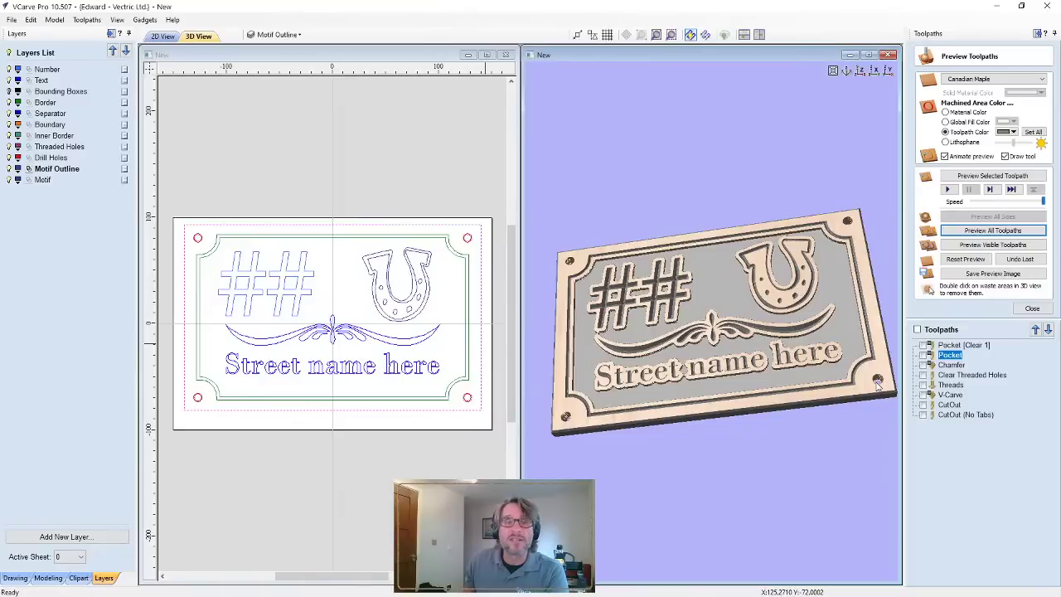
{"action": "left_click_drag", "start_coordinate": [877, 385], "coordinate": [836, 380]}
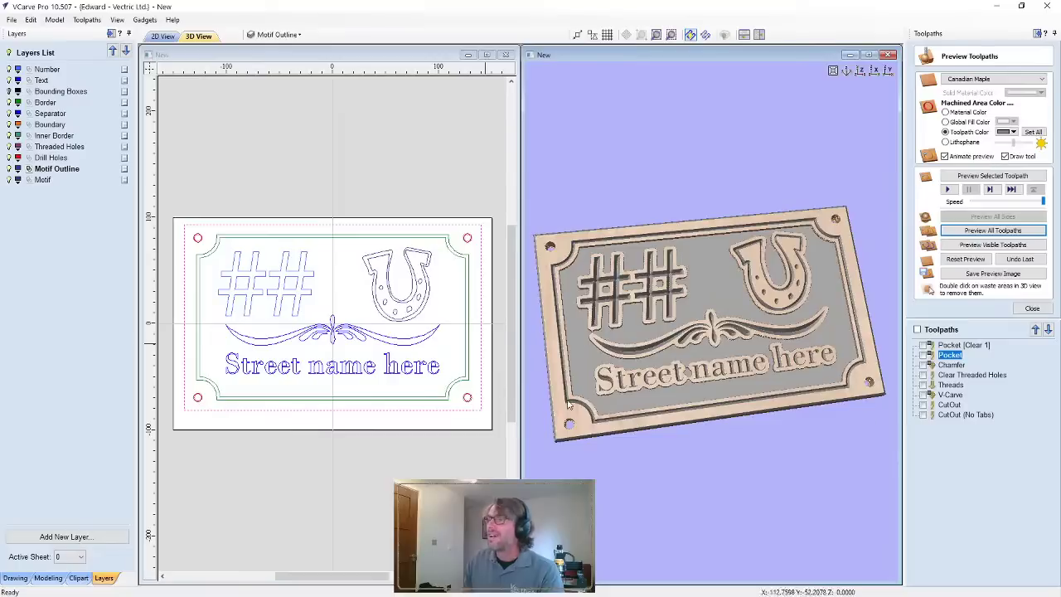
{"action": "left_click", "coordinate": [379, 426]}
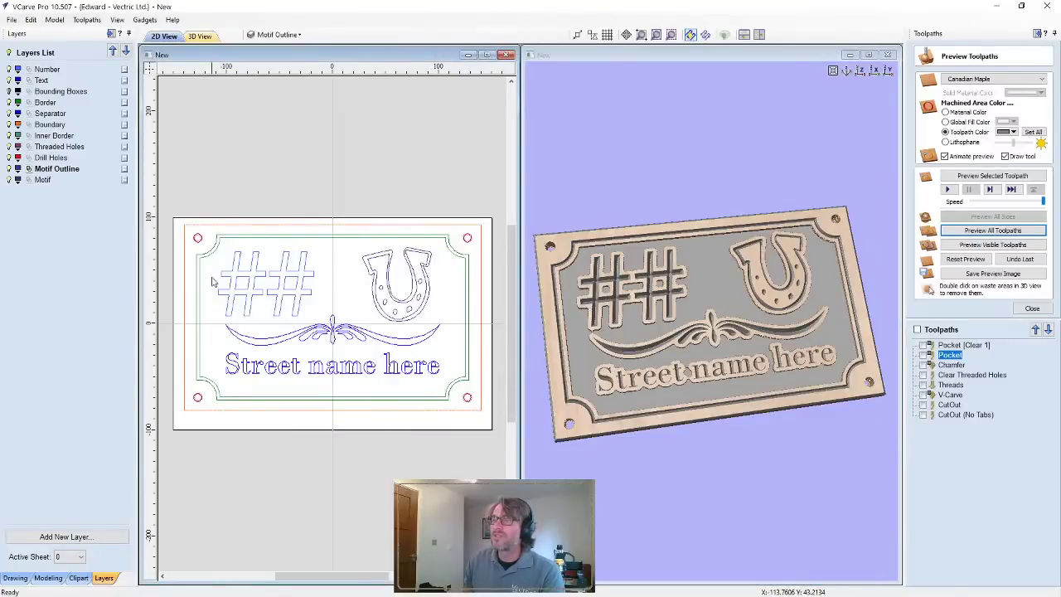
Replace the ## house number placeholder with 137
{"action": "left_click", "coordinate": [254, 305]}
{"action": "left_click", "coordinate": [14, 578]}
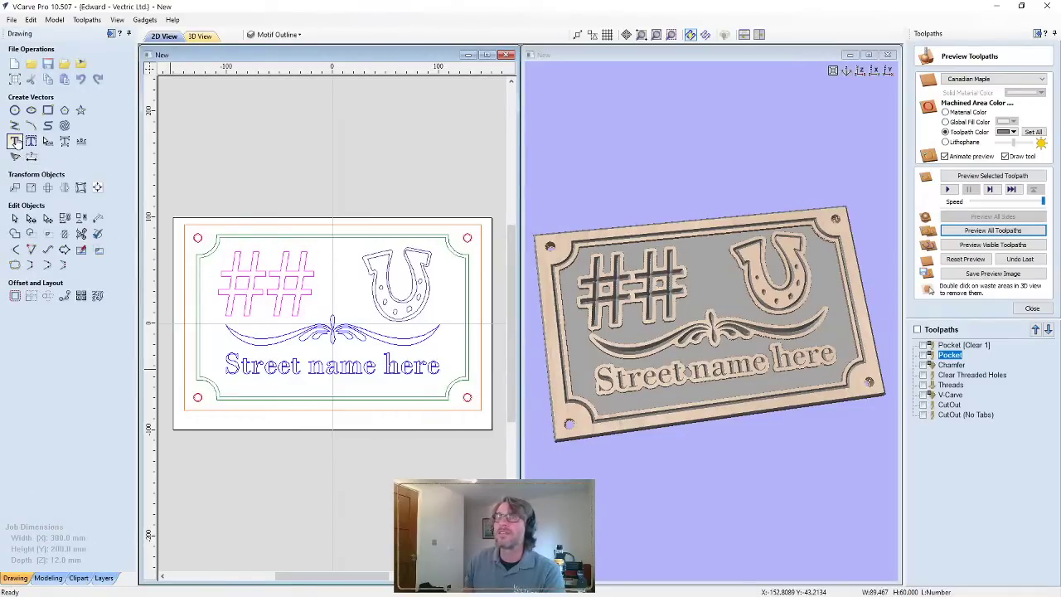
{"action": "left_click", "coordinate": [15, 142]}
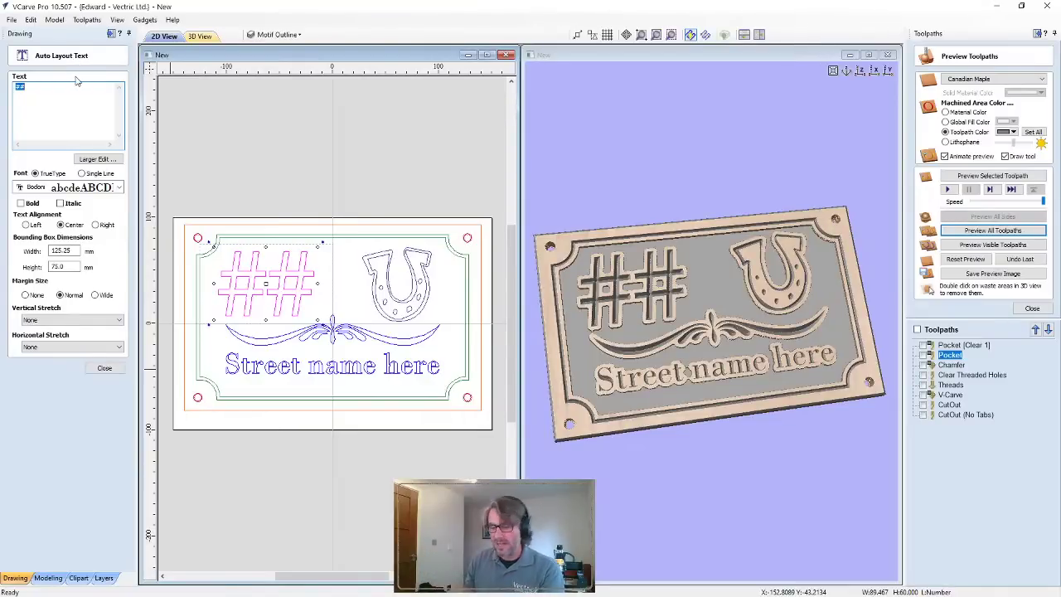
{"action": "type", "text": "137"}
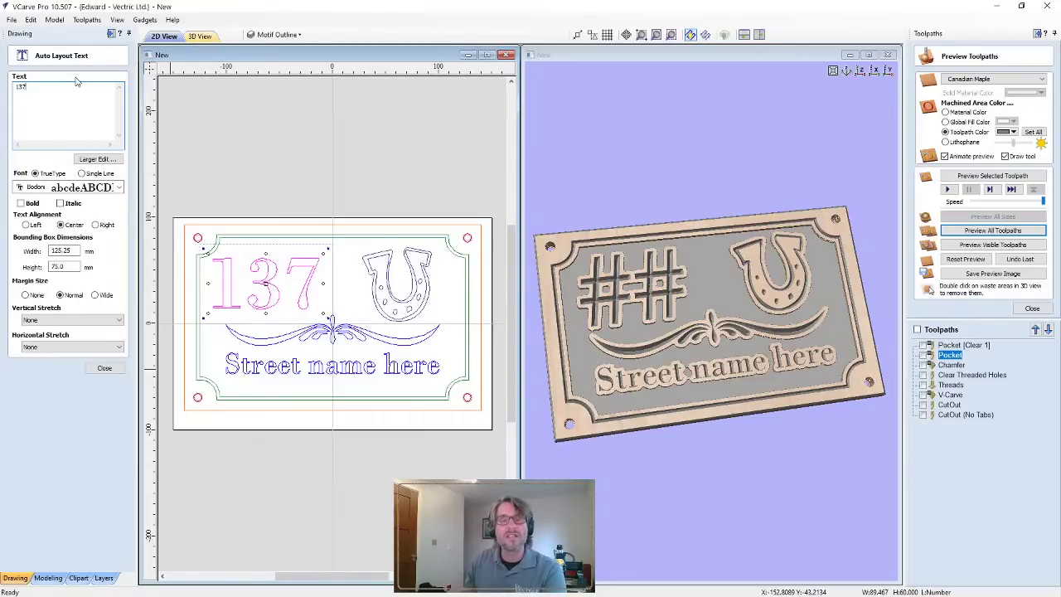
Change the street name text to 'Fieldgate Lane' and finish editing
{"action": "left_click", "coordinate": [235, 374]}
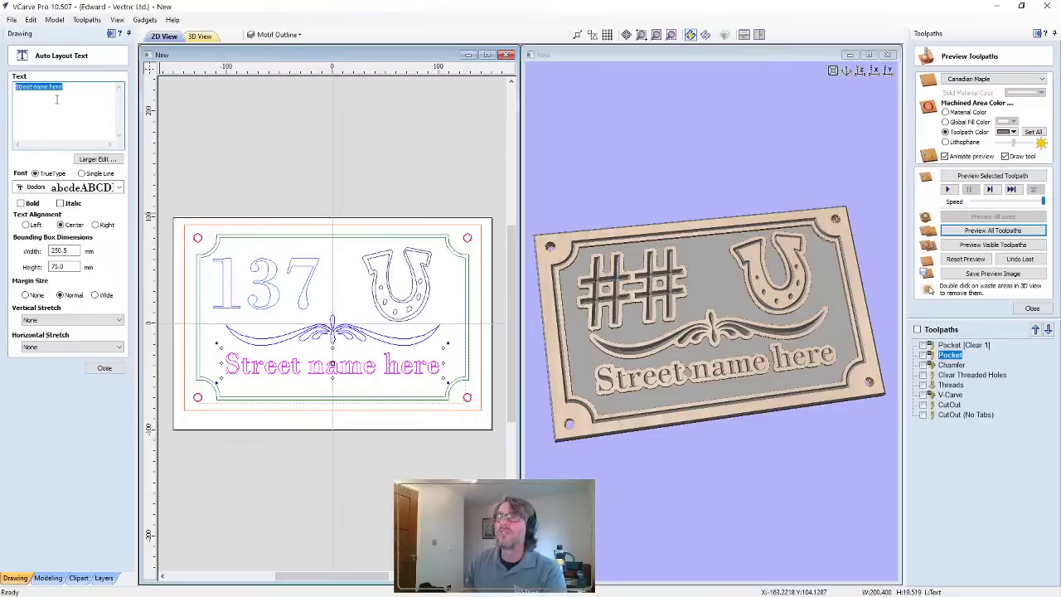
{"action": "type", "text": "F"}
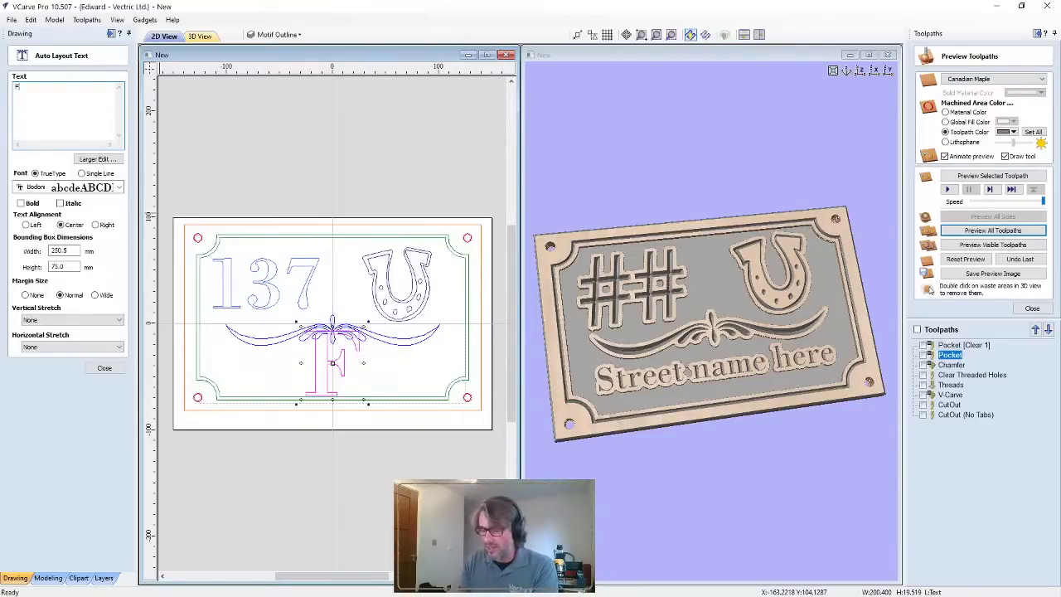
{"action": "type", "text": "ield"}
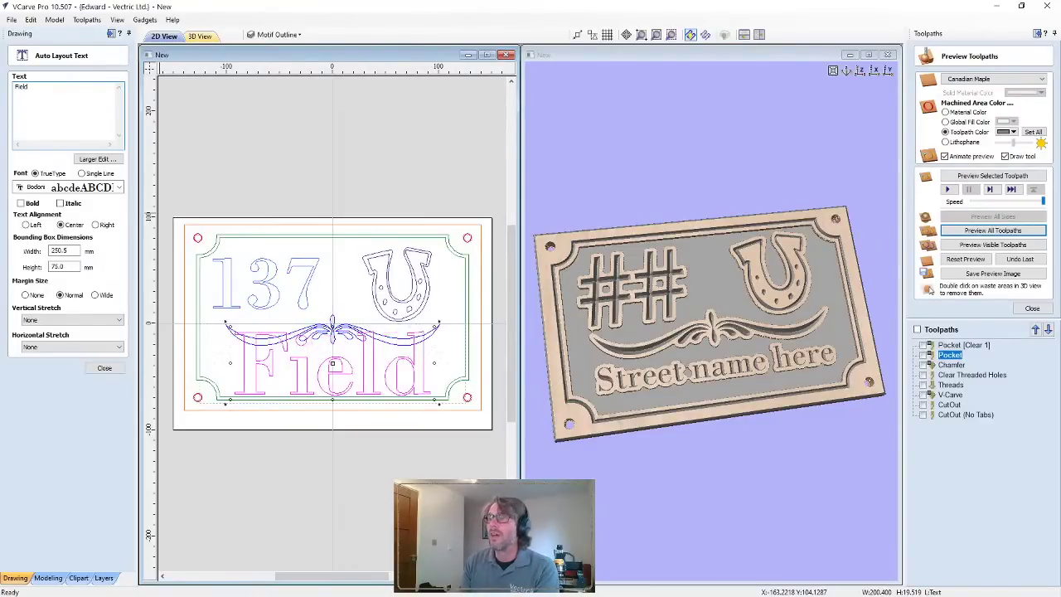
{"action": "type", "text": "gate "}
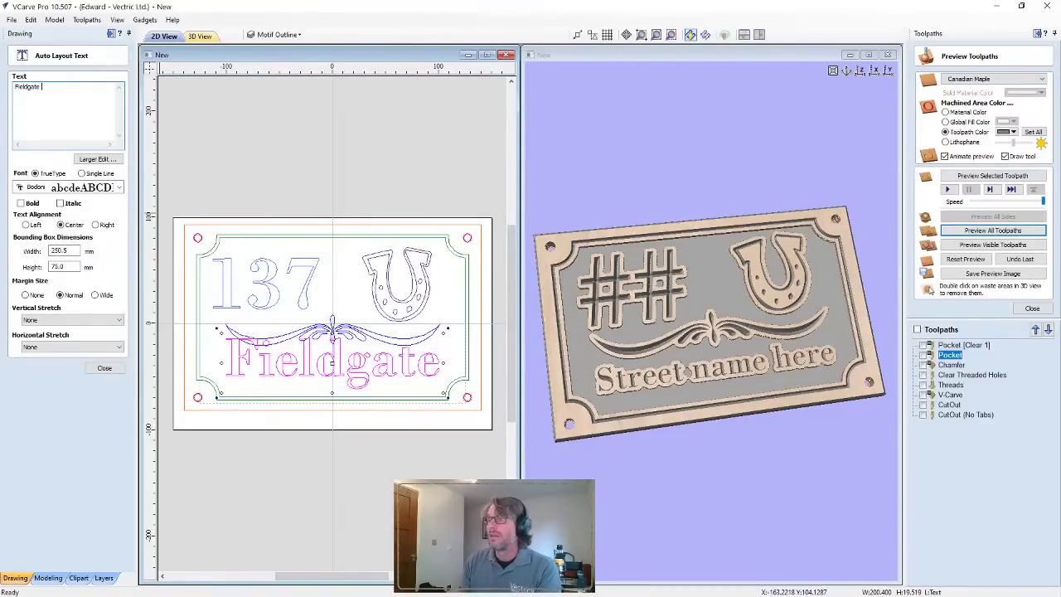
{"action": "type", "text": "Lane"}
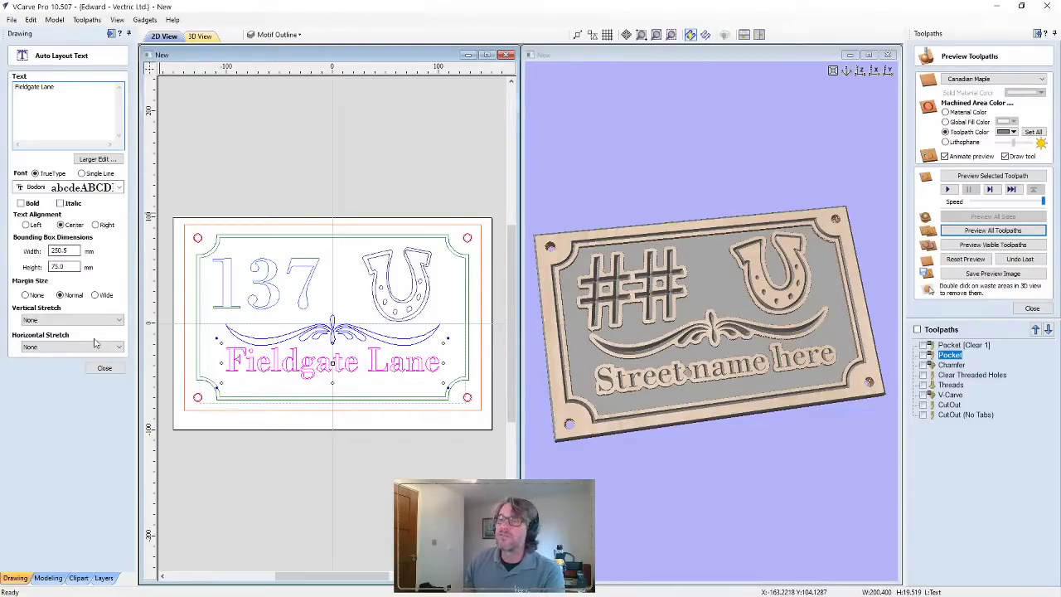
{"action": "left_click", "coordinate": [105, 367]}
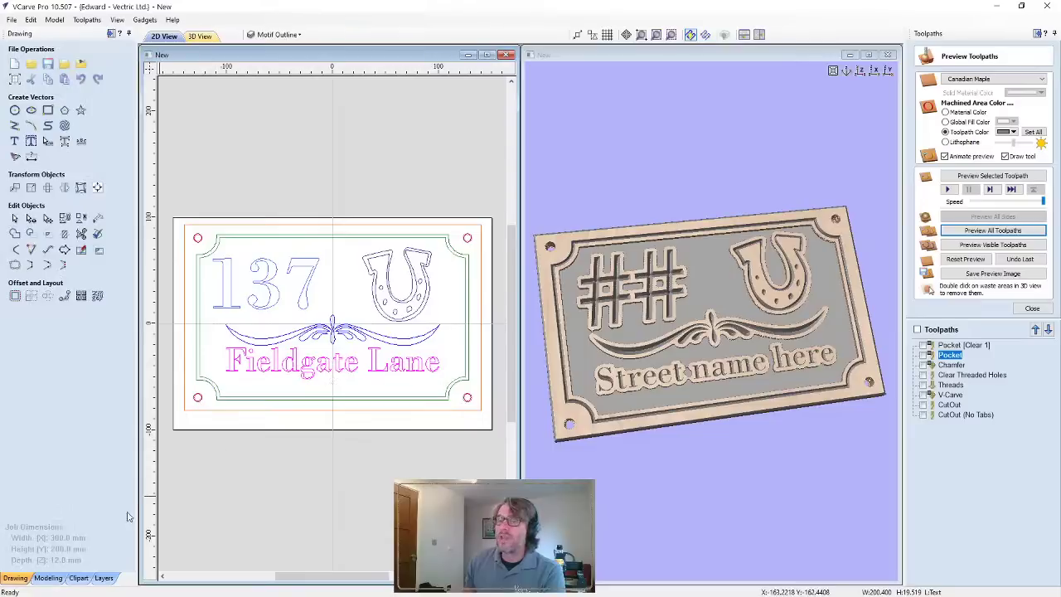
{"action": "left_click", "coordinate": [78, 578]}
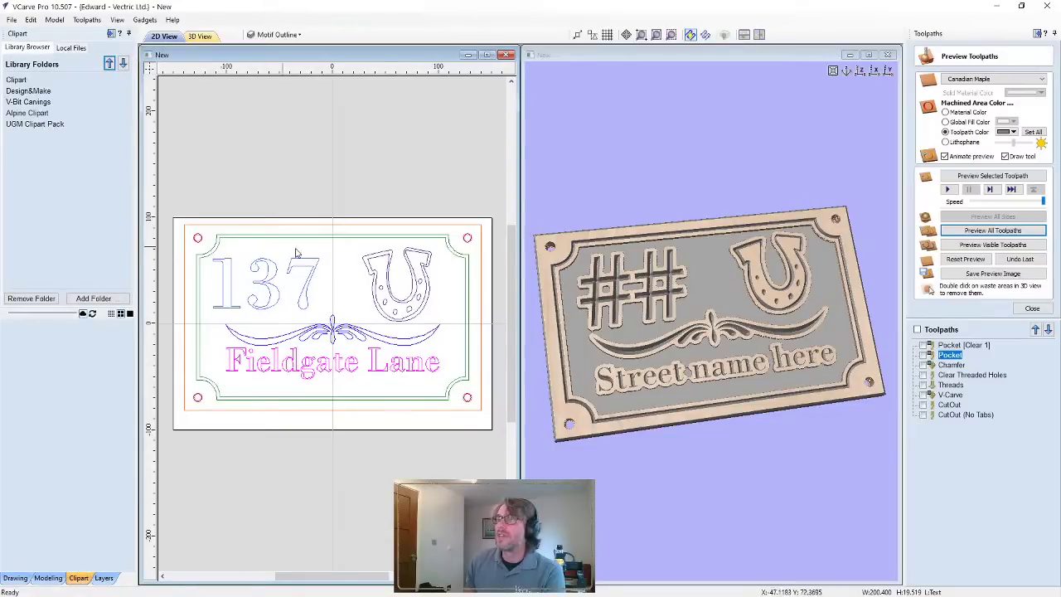
Browse the UGM Clipart Pack and delete the horseshoe from the sign
{"action": "left_click", "coordinate": [369, 292]}
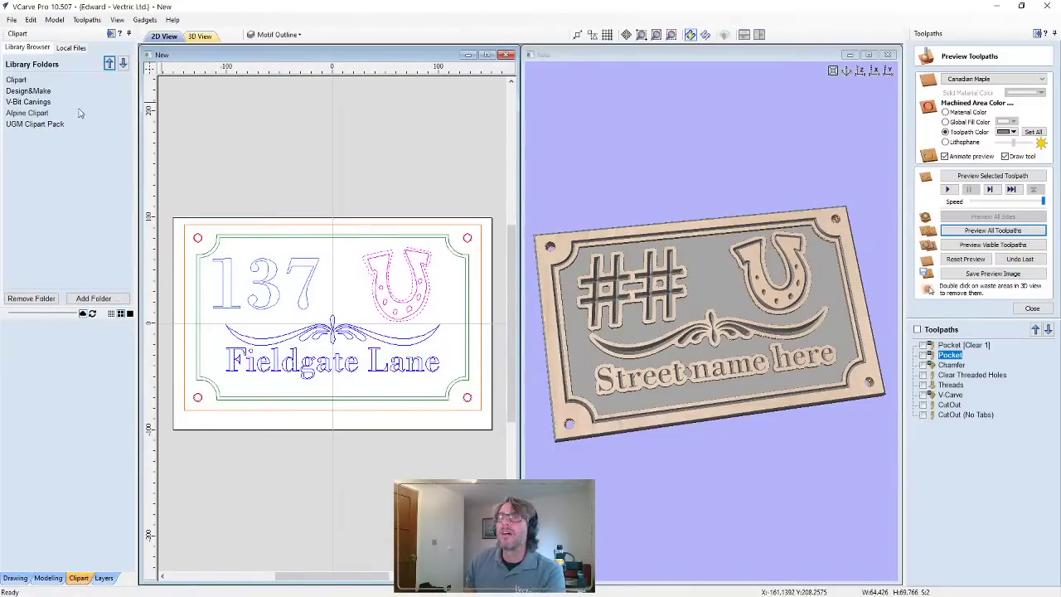
{"action": "left_click", "coordinate": [36, 124]}
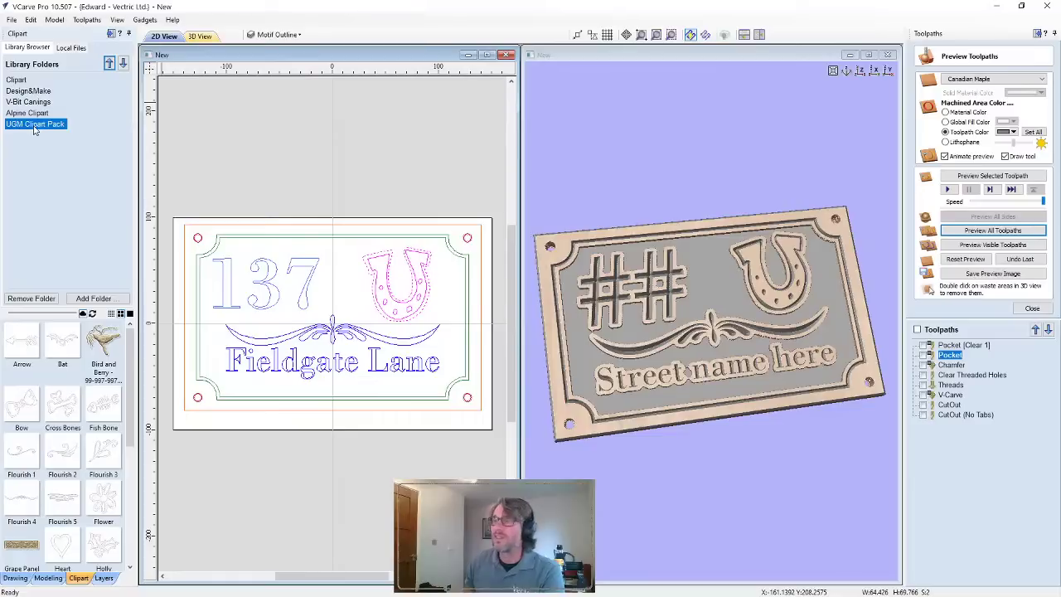
{"action": "scroll", "coordinate": [67, 340], "scroll_direction": "down", "scroll_amount": 1}
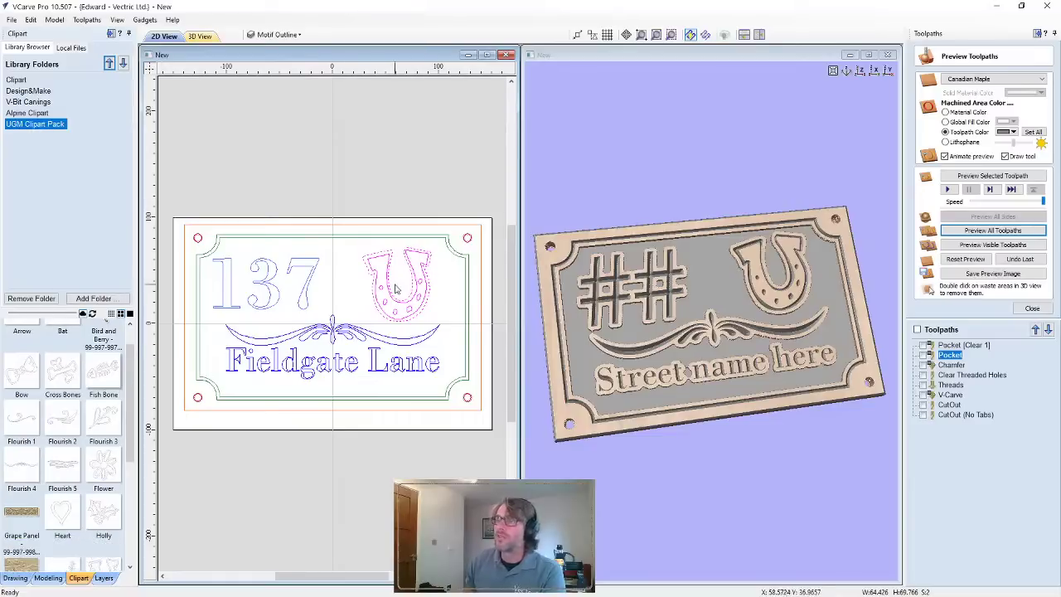
{"action": "scroll", "coordinate": [389, 332], "scroll_direction": "down", "scroll_amount": 1}
{"action": "scroll", "coordinate": [387, 334], "scroll_direction": "up", "scroll_amount": 1}
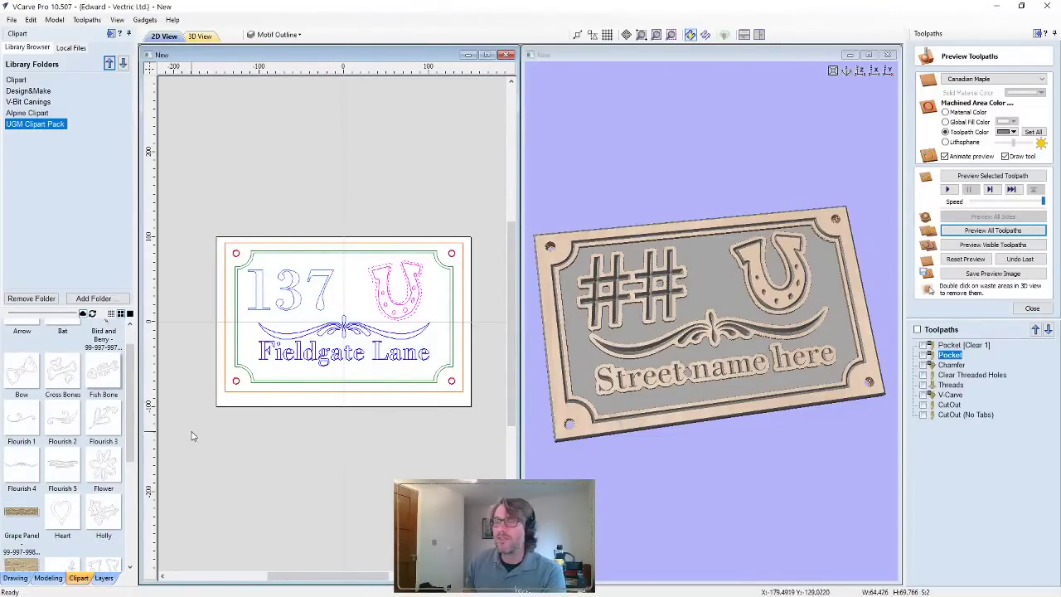
{"action": "scroll", "coordinate": [130, 452], "scroll_direction": "down", "scroll_amount": 3}
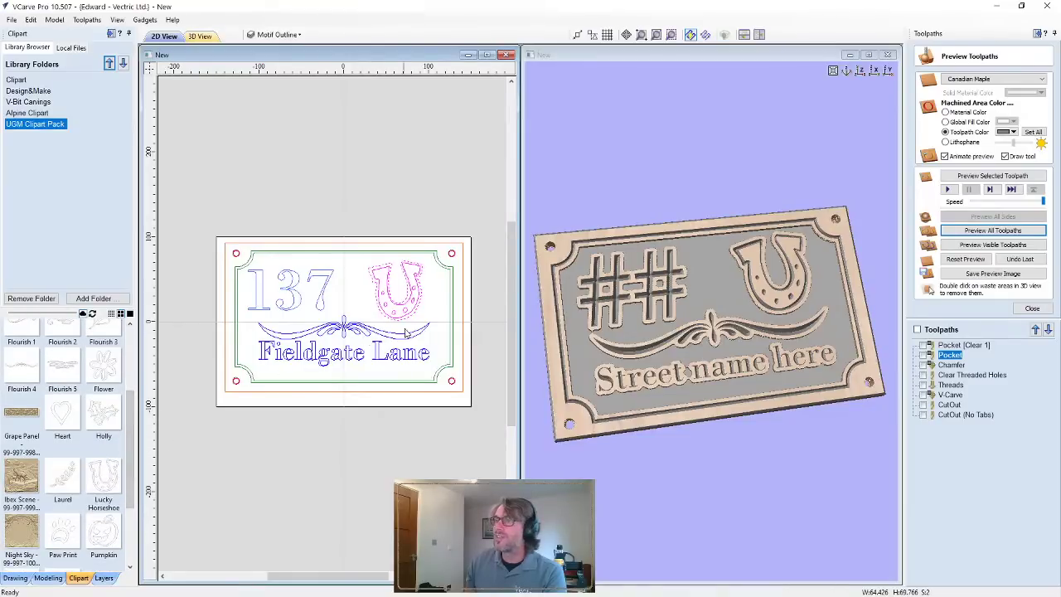
{"action": "left_click", "coordinate": [429, 317]}
{"action": "left_click", "coordinate": [402, 304]}
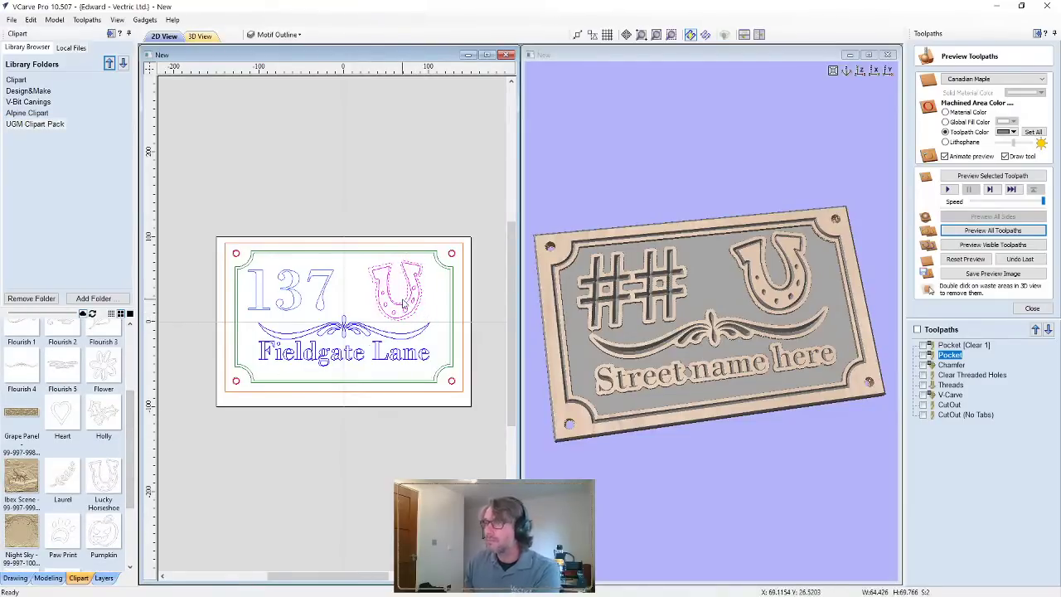
{"action": "key", "text": "Delete"}
Place the Paw Print clipart beside the house number and shrink it to about two-thirds size
{"action": "scroll", "coordinate": [106, 447], "scroll_direction": "down", "scroll_amount": 1}
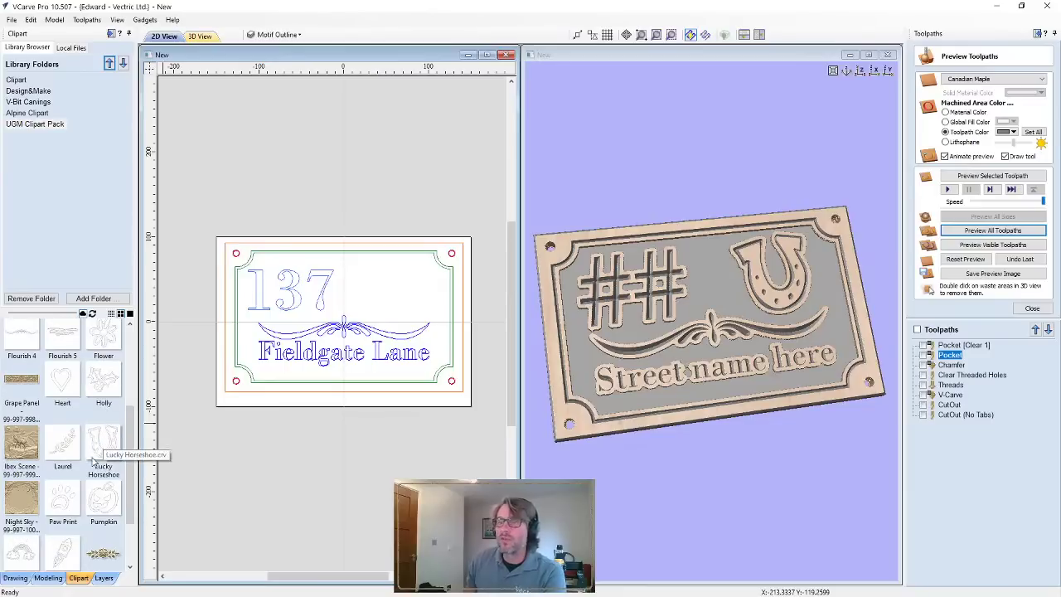
{"action": "left_click_drag", "start_coordinate": [74, 496], "coordinate": [384, 299]}
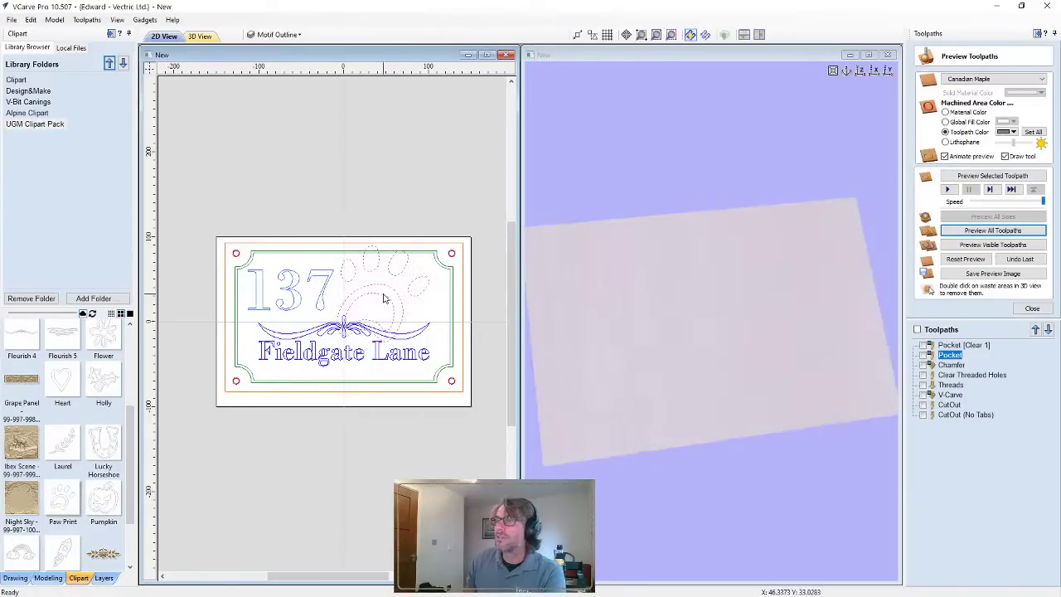
{"action": "left_click", "coordinate": [384, 298]}
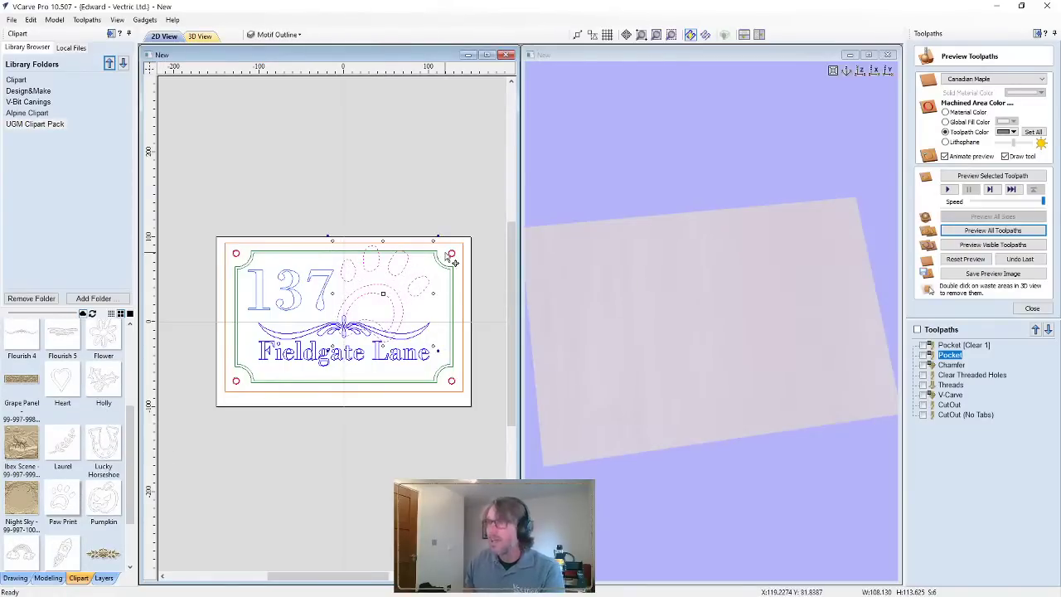
{"action": "mouse_move", "coordinate": [435, 240]}
{"action": "left_mouse_down"}
{"action": "mouse_move", "coordinate": [408, 268]}
{"action": "mouse_move", "coordinate": [418, 258]}
{"action": "mouse_move", "coordinate": [409, 289]}
{"action": "mouse_move", "coordinate": [429, 259]}
{"action": "left_mouse_up"}
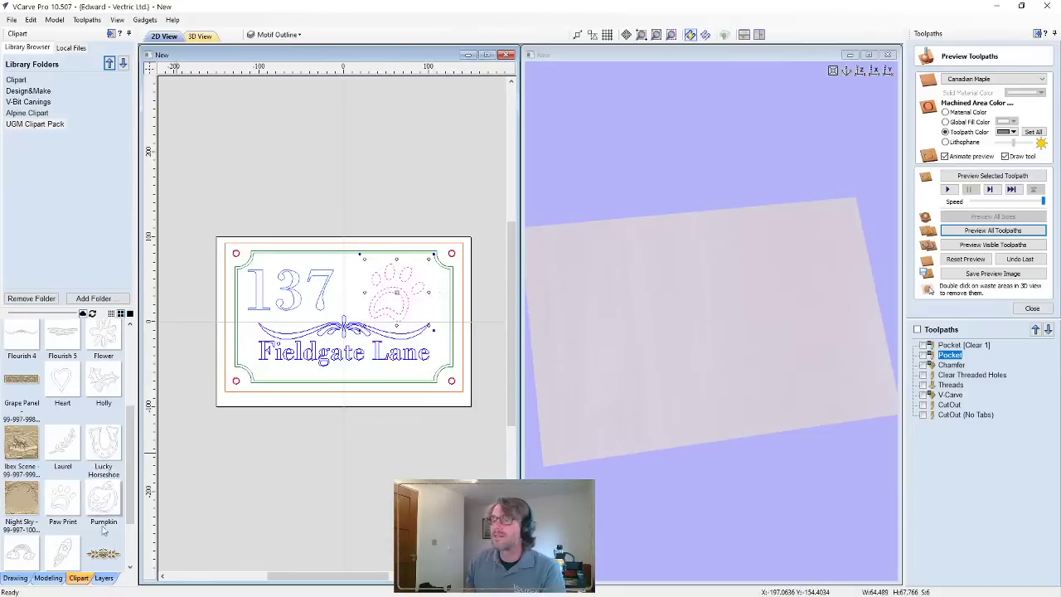
{"action": "left_click", "coordinate": [208, 525]}
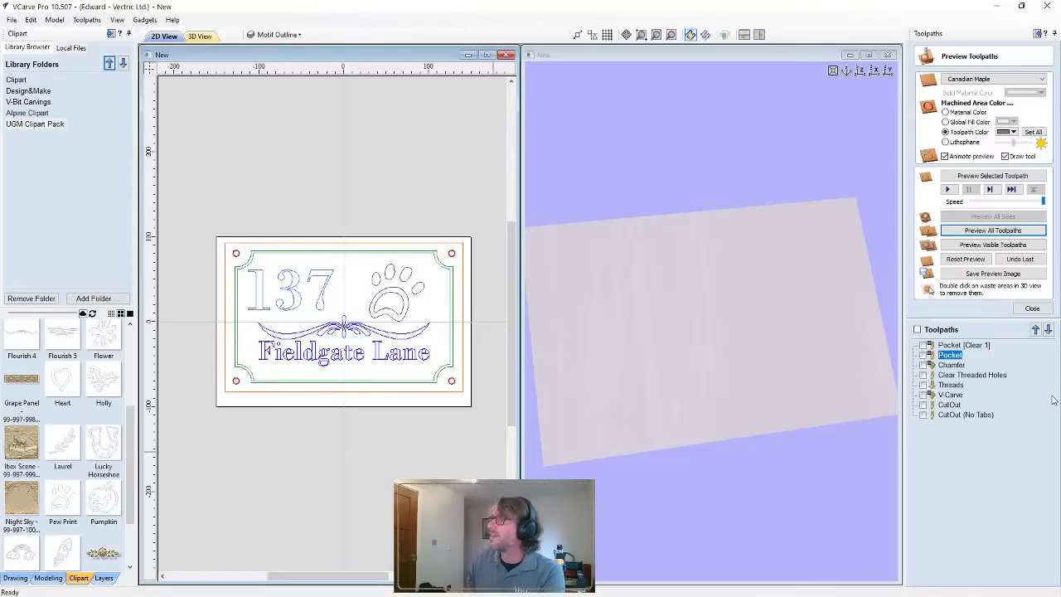
Close the preview and recalculate all toolpaths for the new design
{"action": "left_click", "coordinate": [1032, 308]}
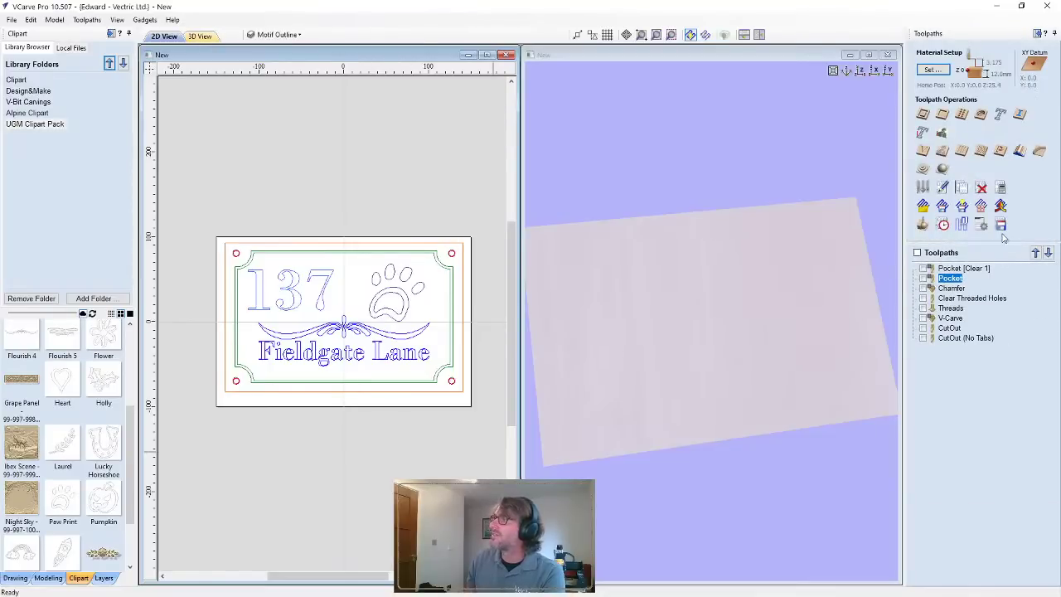
{"action": "left_click", "coordinate": [1001, 188]}
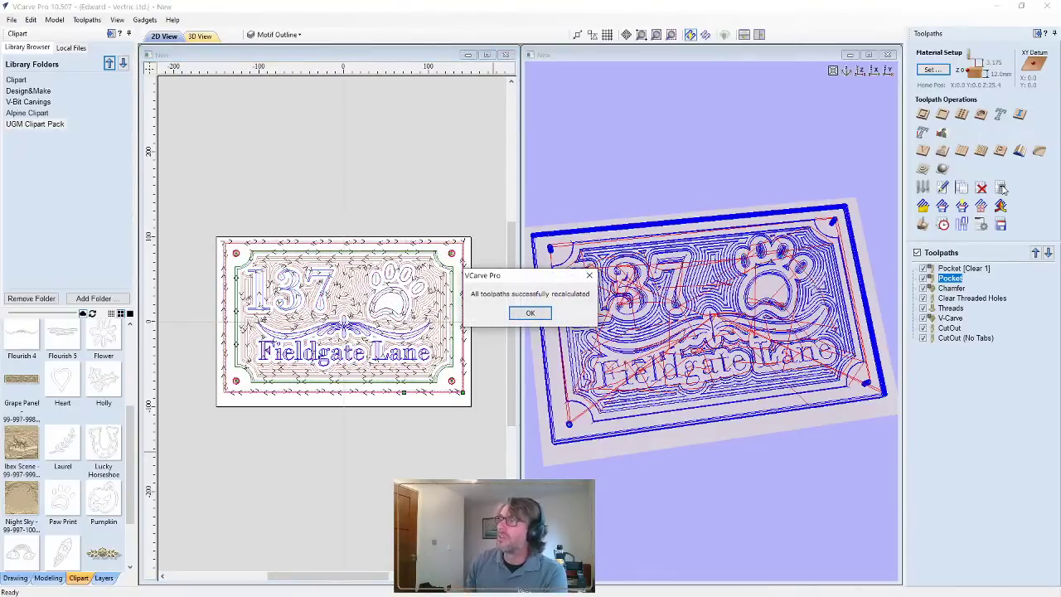
{"action": "left_click", "coordinate": [531, 314]}
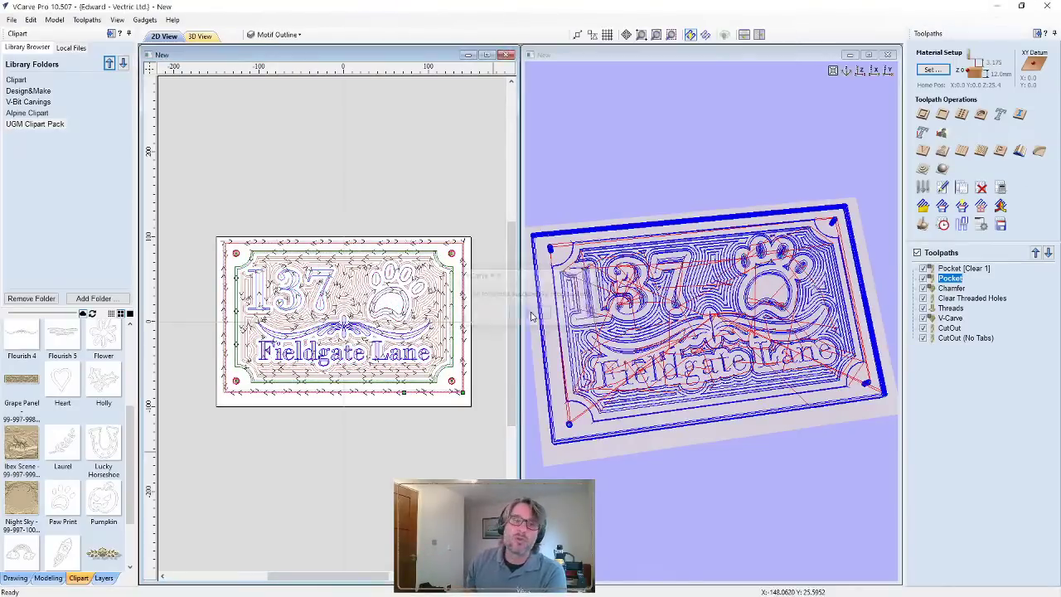
Reset and re-simulate all toolpaths on fresh maple, then rotate the carved sign
{"action": "left_click", "coordinate": [943, 207]}
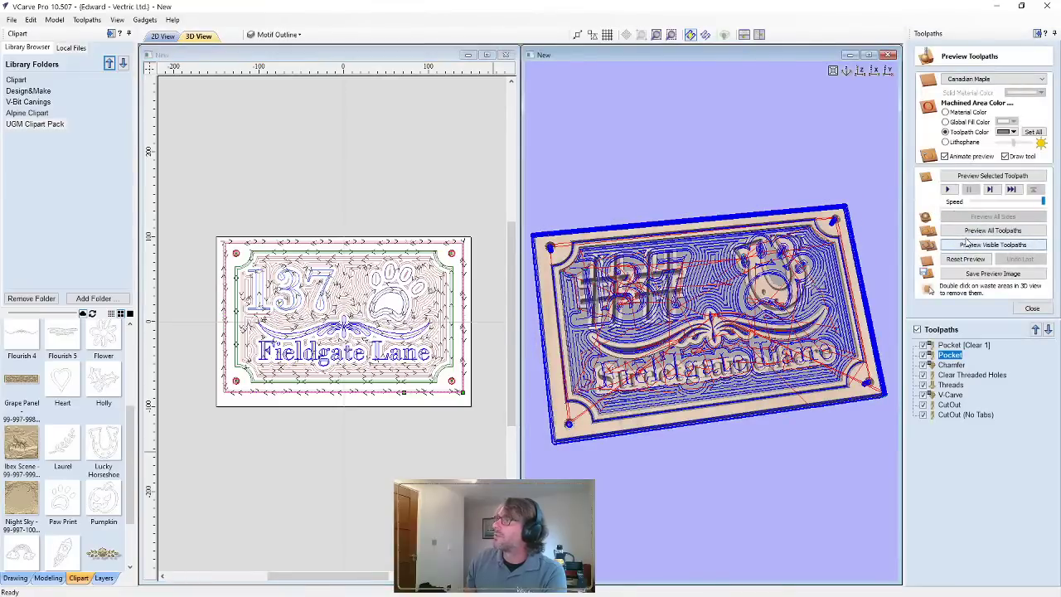
{"action": "left_click", "coordinate": [967, 233]}
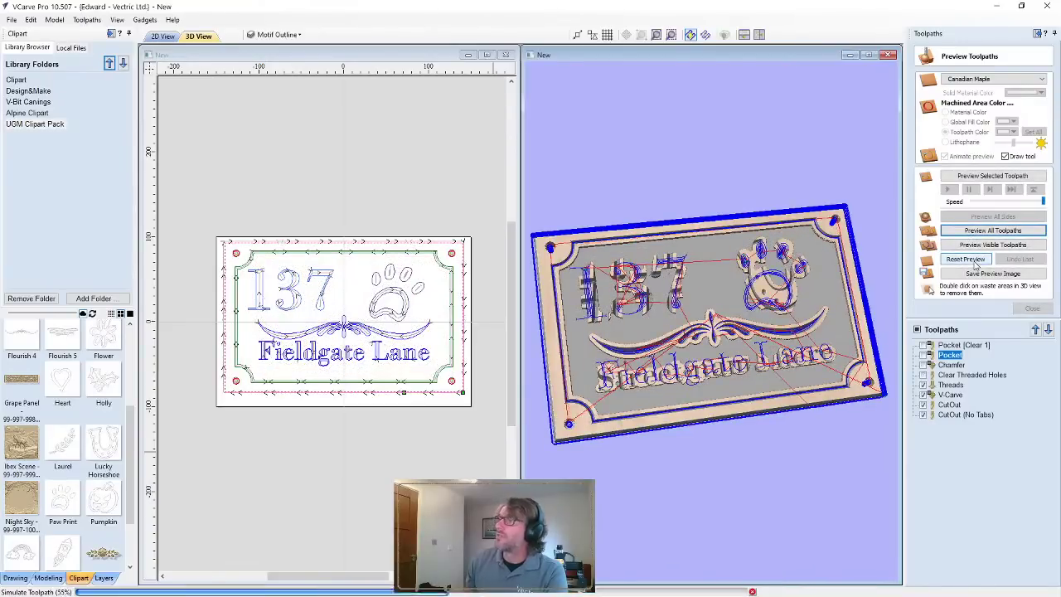
{"action": "left_click", "coordinate": [966, 258]}
{"action": "left_click", "coordinate": [978, 232]}
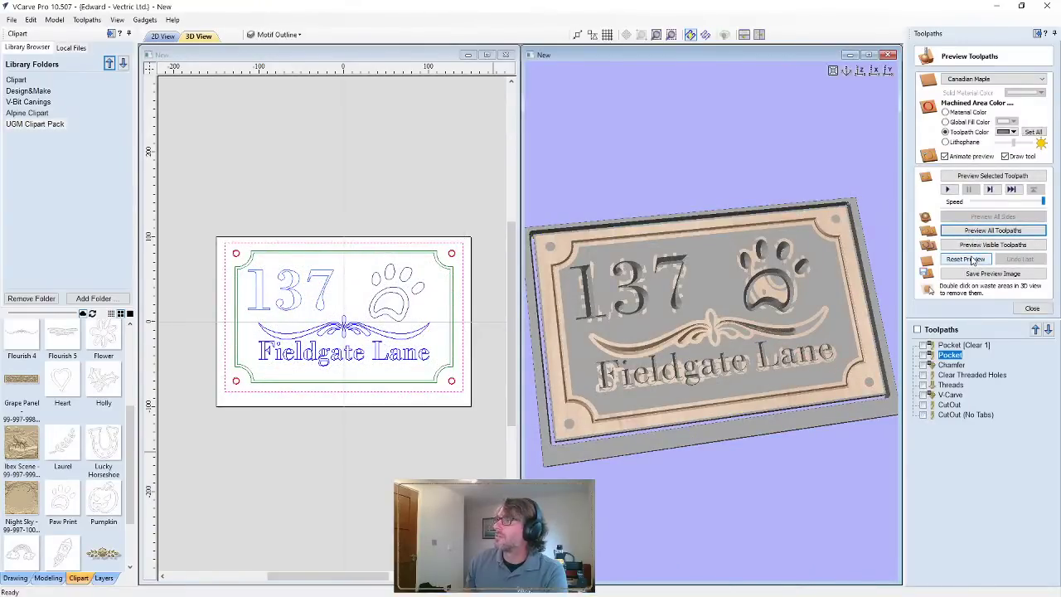
{"action": "left_click", "coordinate": [966, 259]}
{"action": "left_click", "coordinate": [979, 232]}
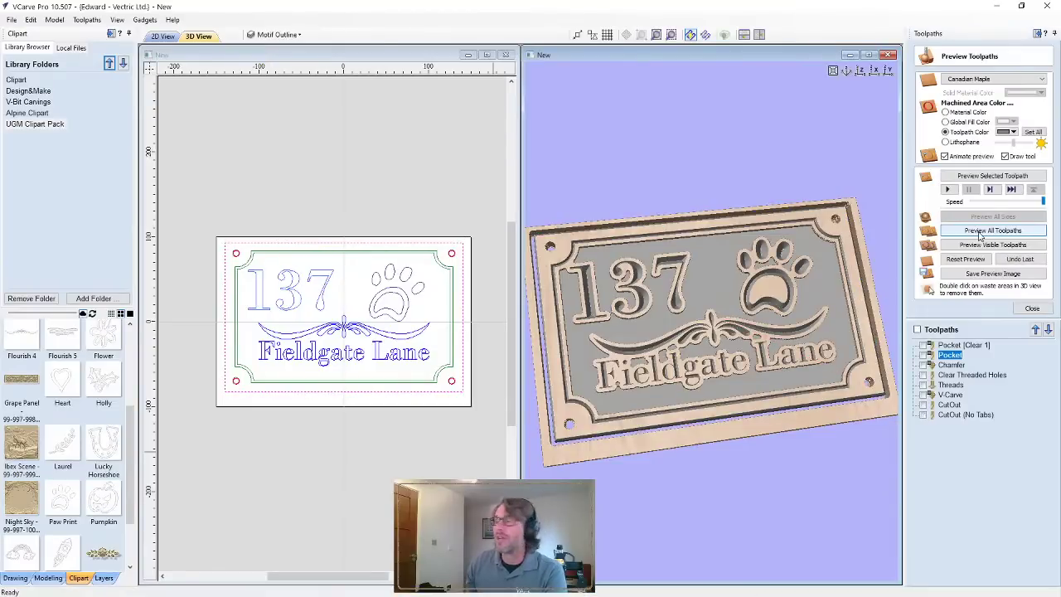
{"action": "left_click_drag", "start_coordinate": [870, 415], "coordinate": [710, 395]}
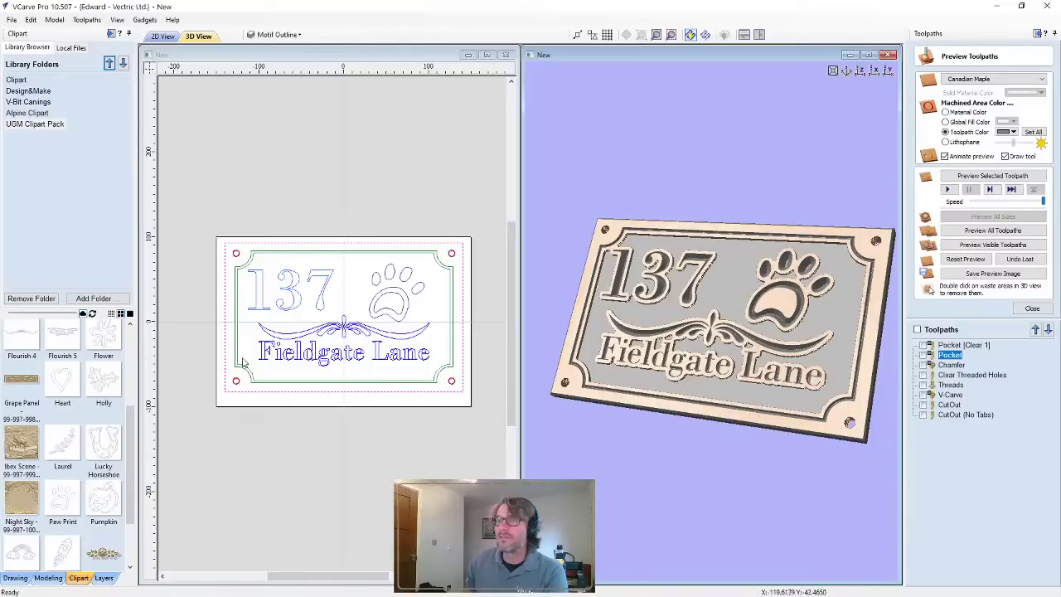
Open the Draw Rectangle form with rounded outer corners and select the Radius value
{"action": "scroll", "coordinate": [241, 277], "scroll_direction": "up", "scroll_amount": 2}
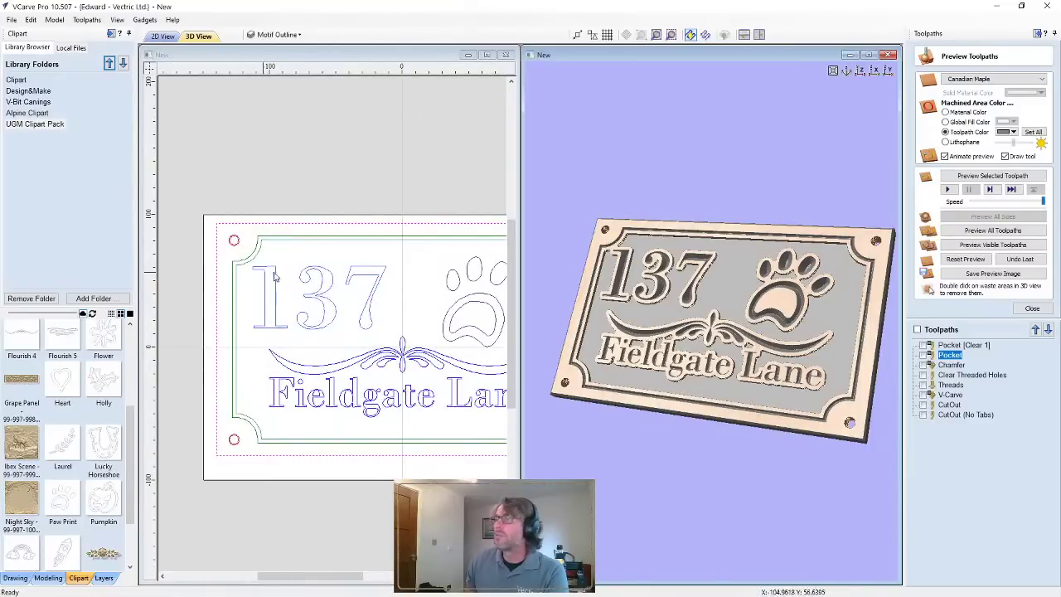
{"action": "left_click_drag", "start_coordinate": [593, 222], "coordinate": [560, 216]}
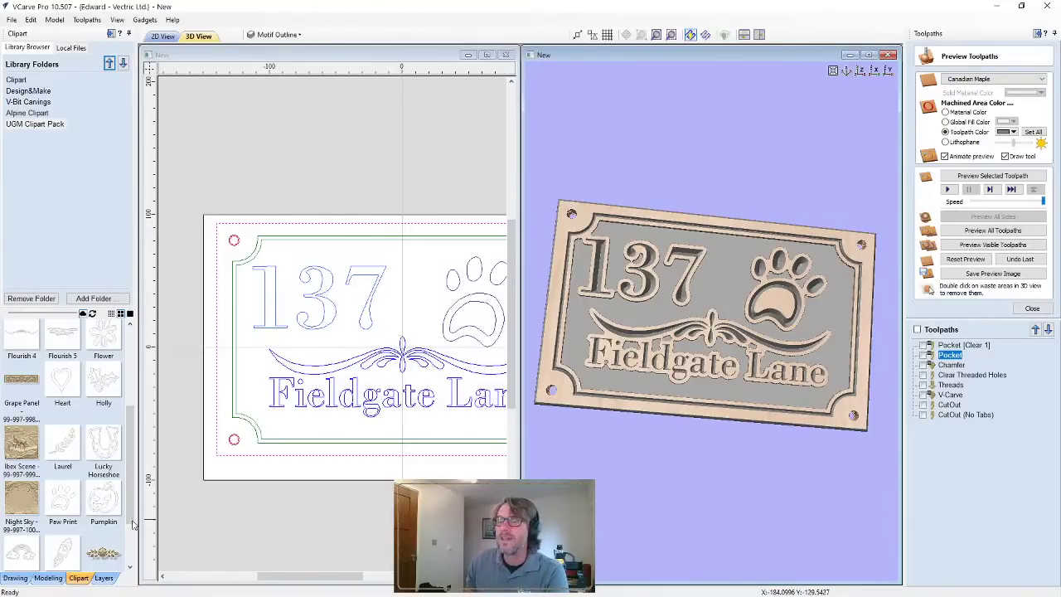
{"action": "left_click", "coordinate": [16, 578]}
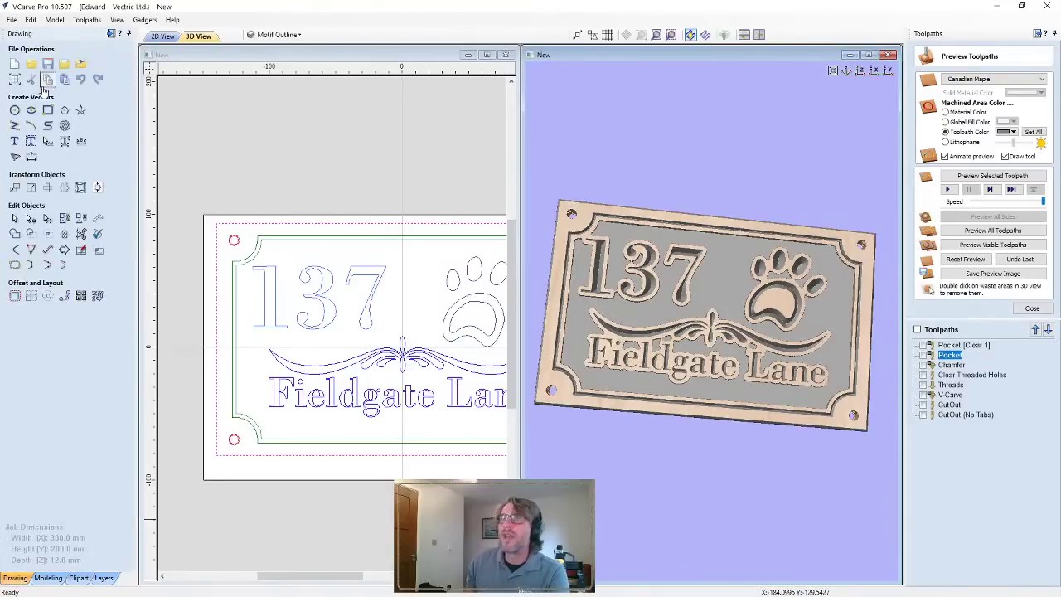
{"action": "left_click", "coordinate": [49, 112]}
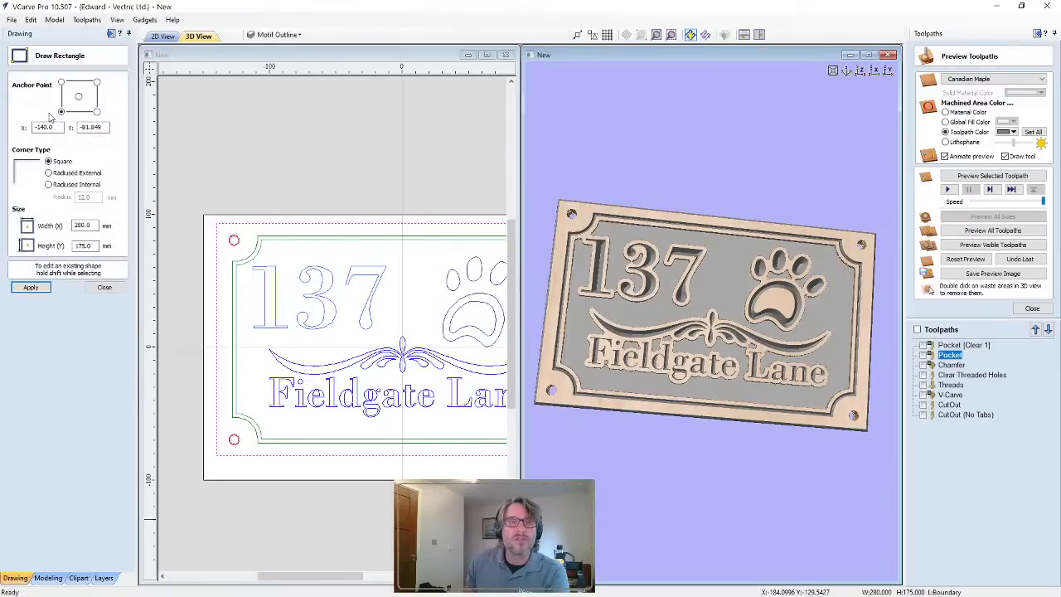
{"action": "left_click", "coordinate": [61, 175]}
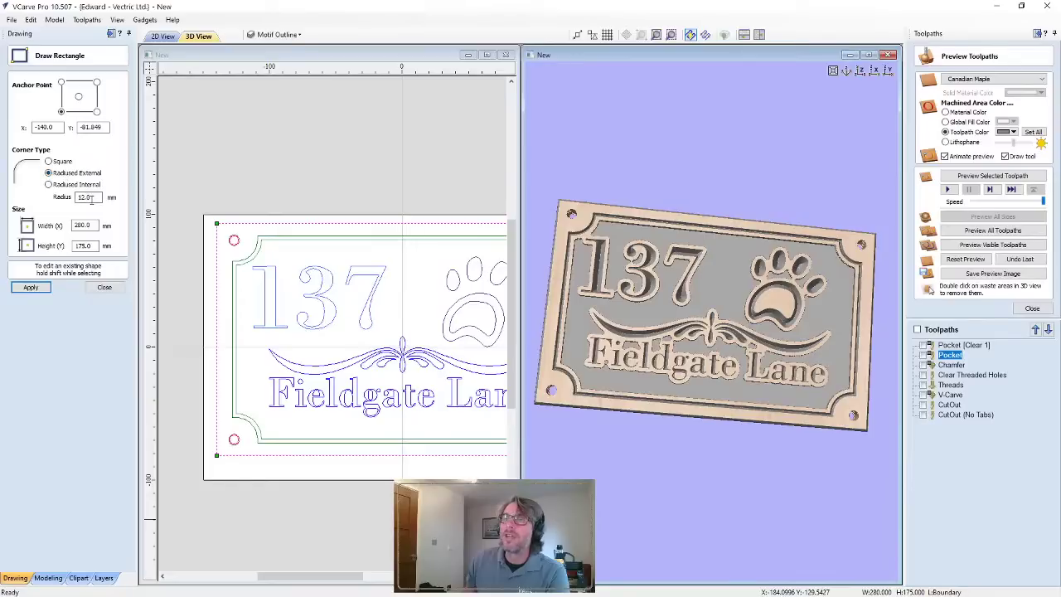
{"action": "double_click", "coordinate": [86, 198]}
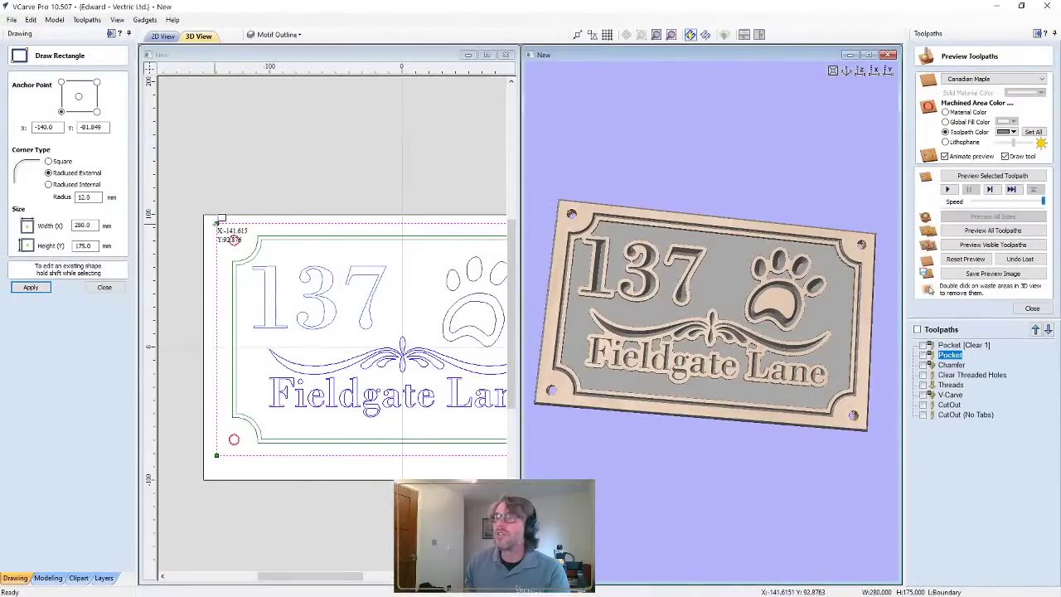
Load the 280 × 175 mm border's settings, confirm its 14 mm corner radius, and close
{"action": "left_click", "coordinate": [215, 224]}
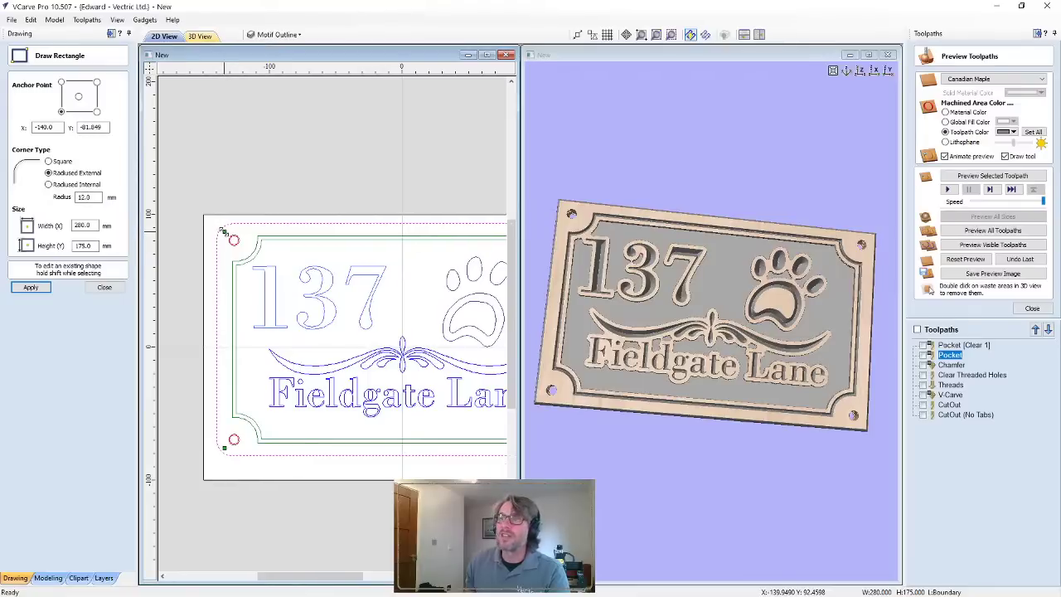
{"action": "left_click", "coordinate": [211, 220], "text": "shift"}
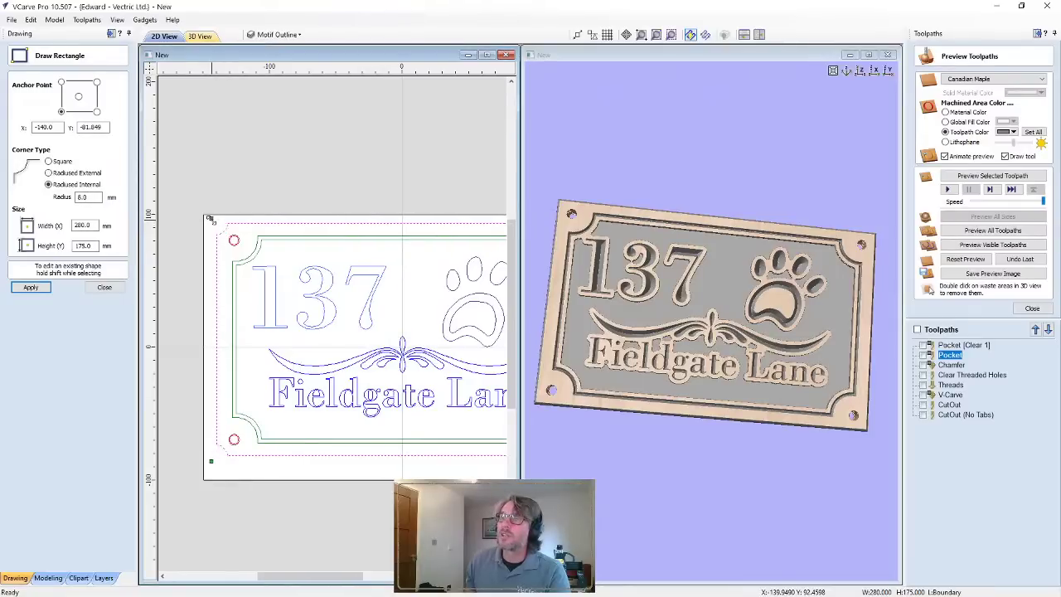
{"action": "left_click", "coordinate": [211, 219], "text": "shift"}
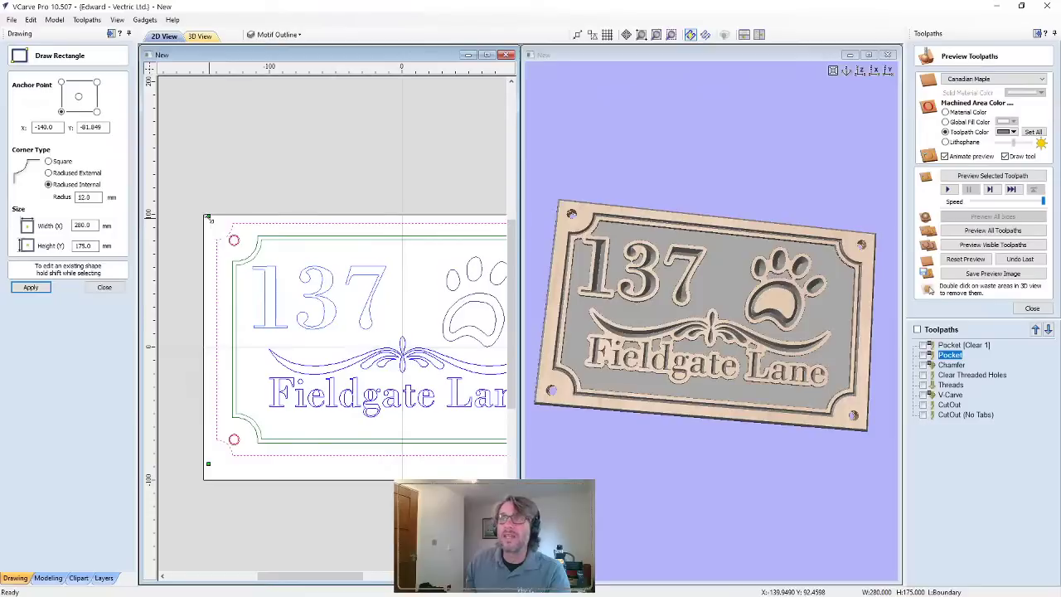
{"action": "left_click", "coordinate": [208, 220], "text": "shift"}
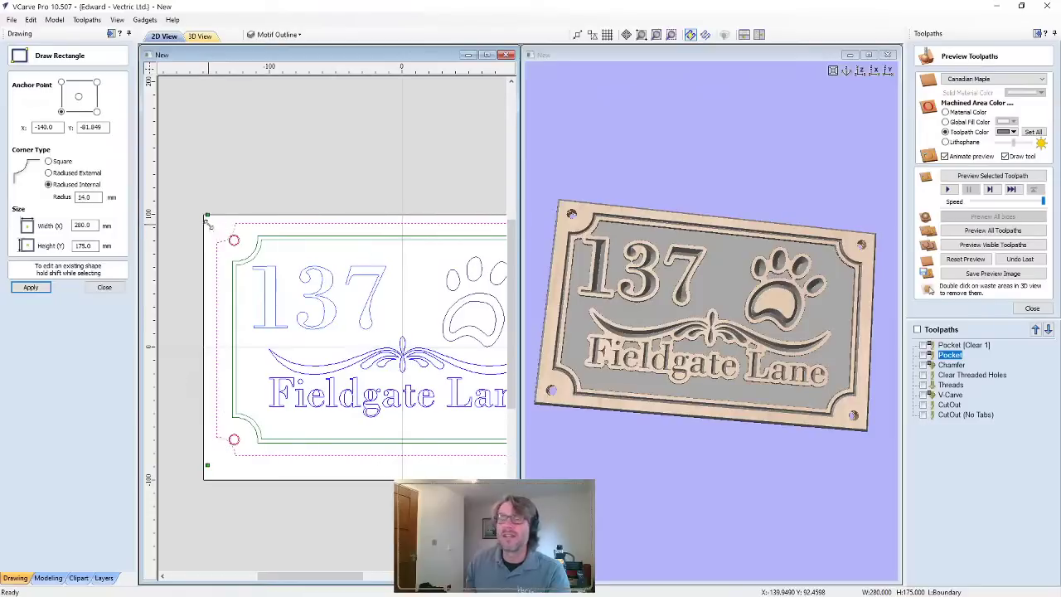
{"action": "left_click", "coordinate": [206, 220], "text": "shift"}
{"action": "left_click", "coordinate": [217, 235], "text": "shift"}
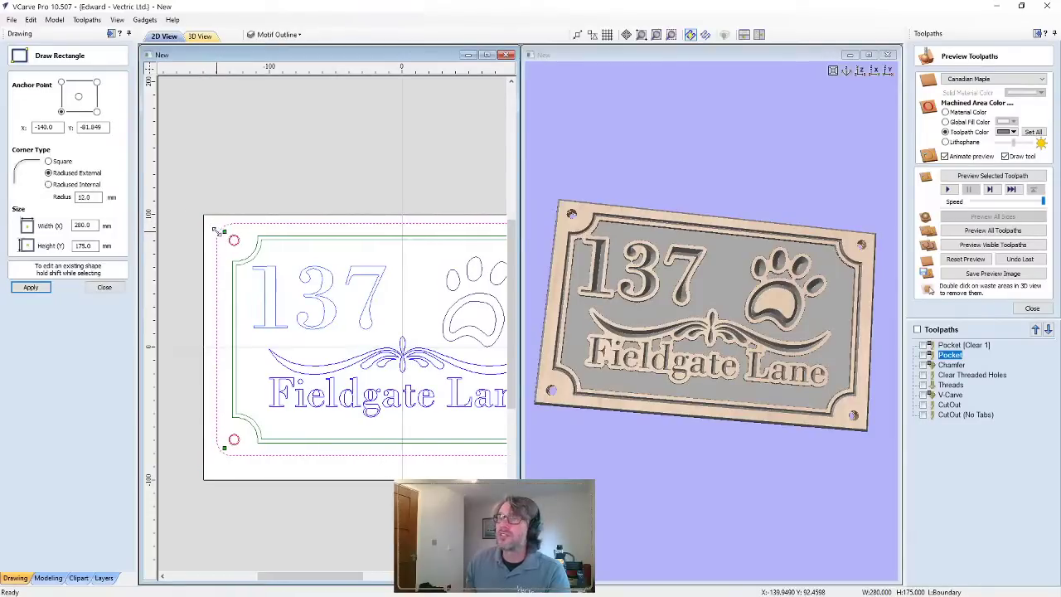
{"action": "left_click", "coordinate": [216, 235], "text": "shift"}
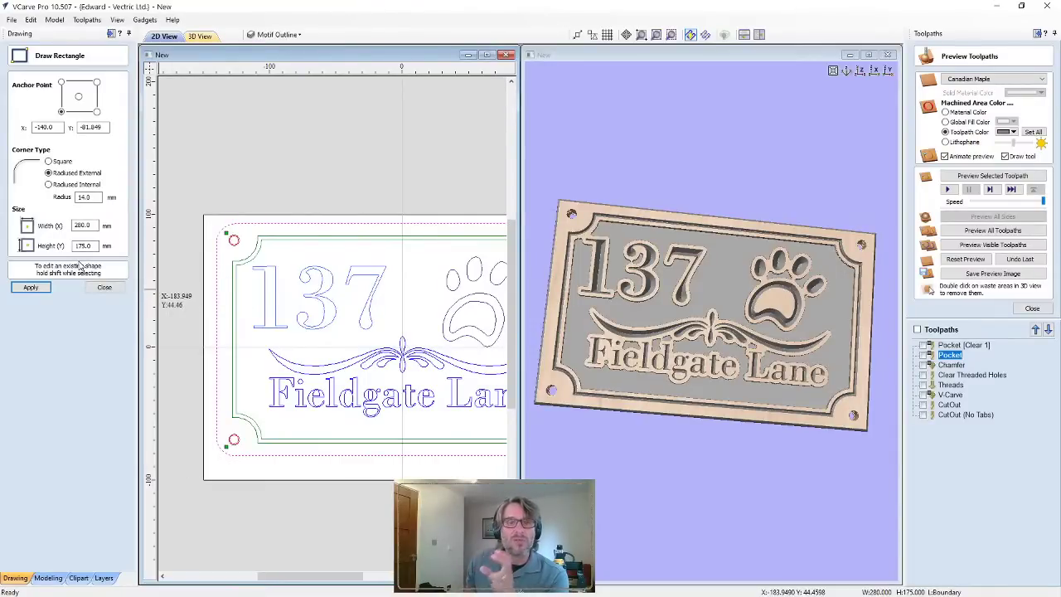
{"action": "double_click", "coordinate": [85, 197]}
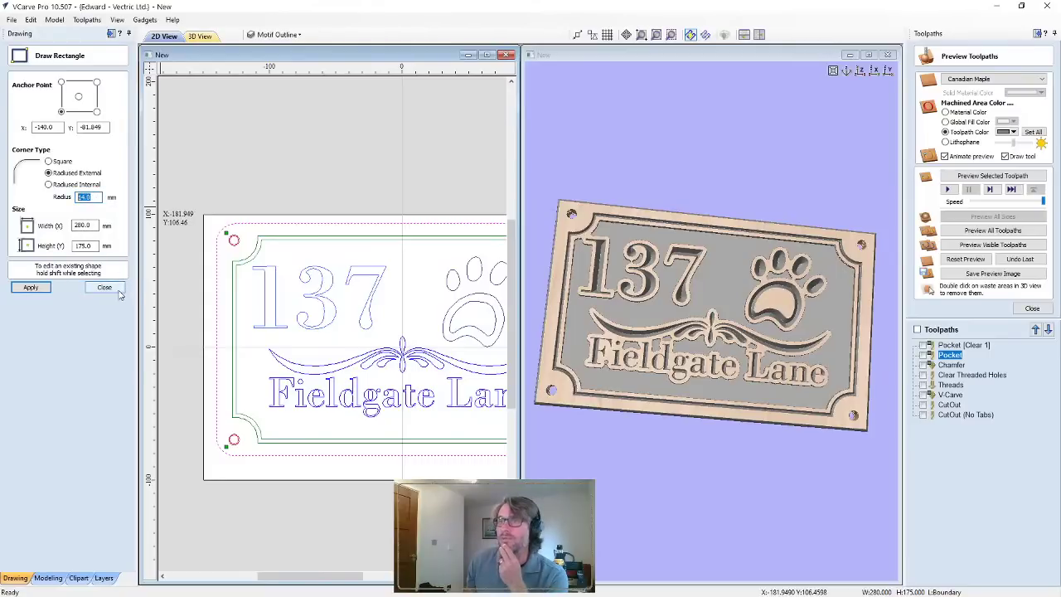
{"action": "left_click", "coordinate": [116, 292]}
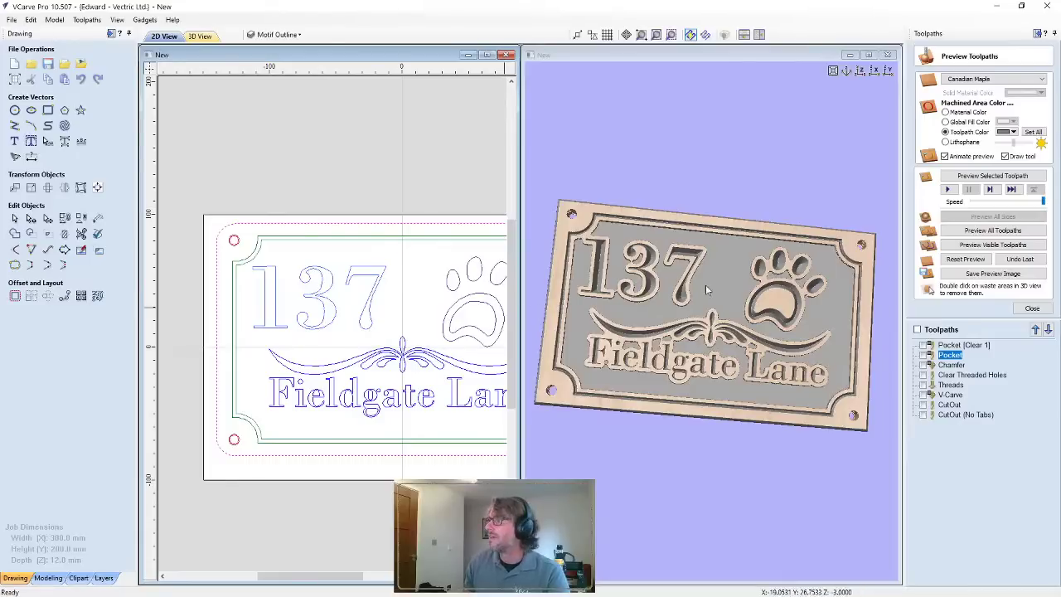
Recalculate all toolpaths, acknowledging the no-tabs warning and the success message
{"action": "left_click", "coordinate": [1031, 308]}
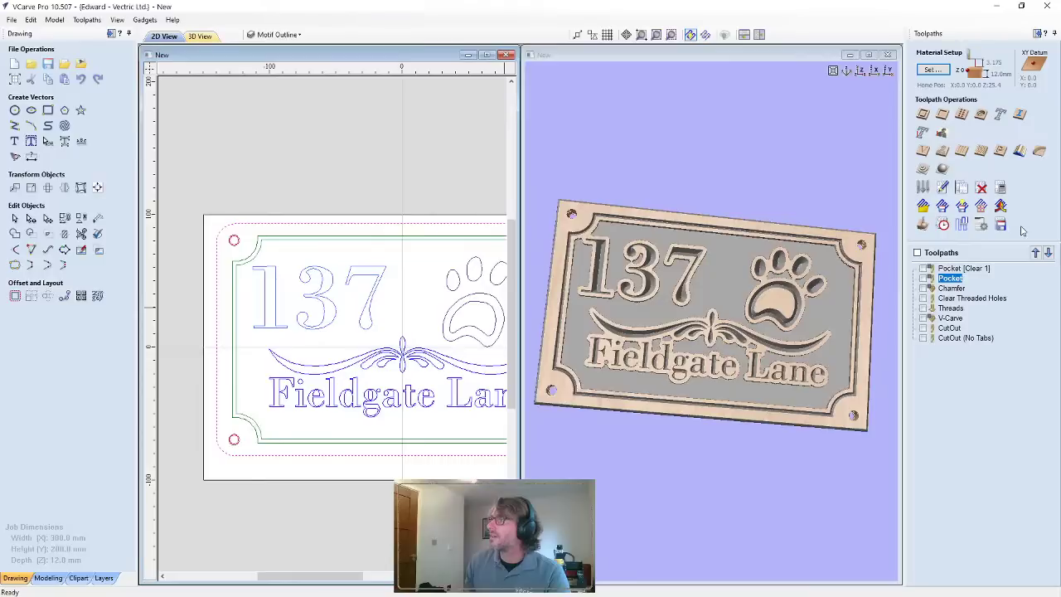
{"action": "left_click", "coordinate": [1001, 189]}
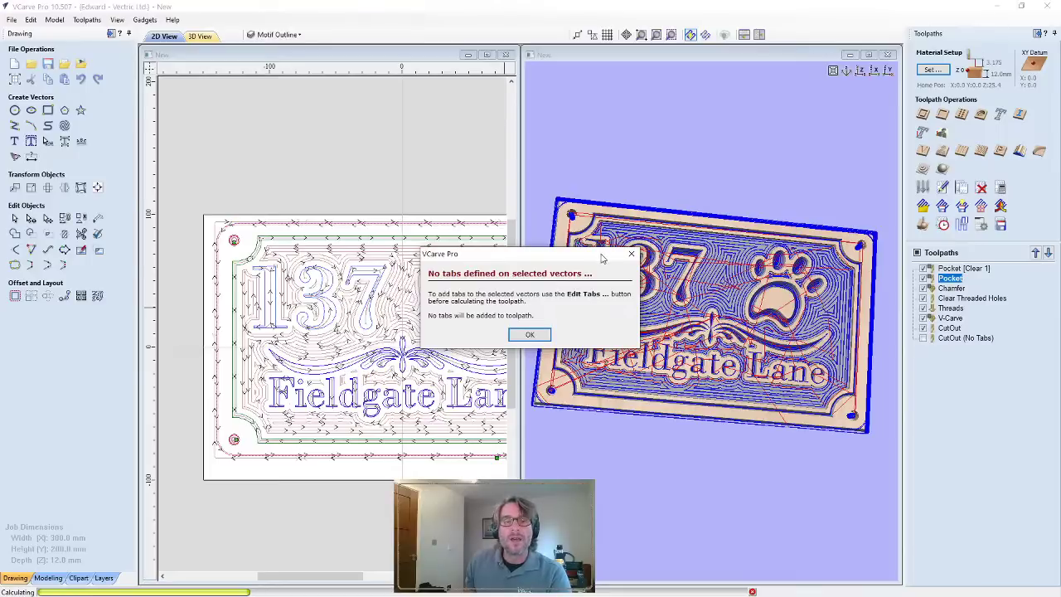
{"action": "left_click", "coordinate": [530, 334]}
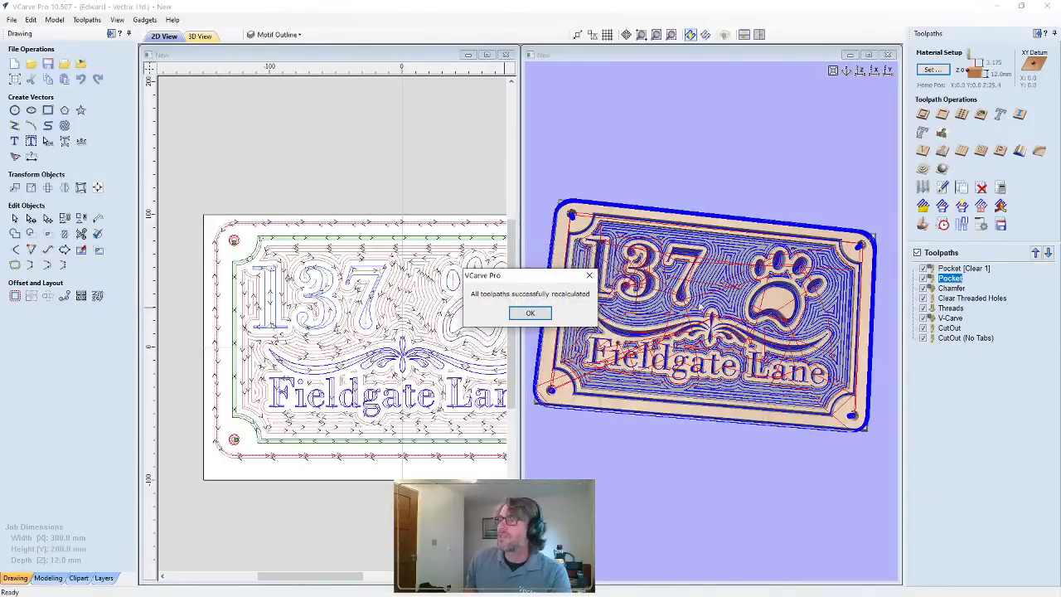
{"action": "left_click", "coordinate": [530, 313]}
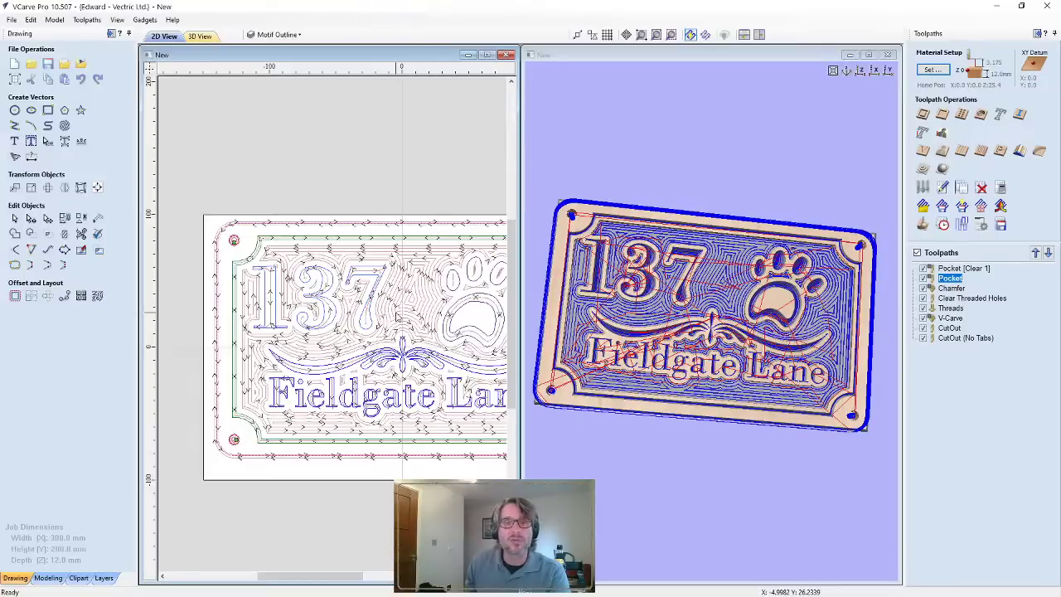
Add six tabs to the CutOut profile using Constant Number 6 with Avoid corners
{"action": "double_click", "coordinate": [949, 328]}
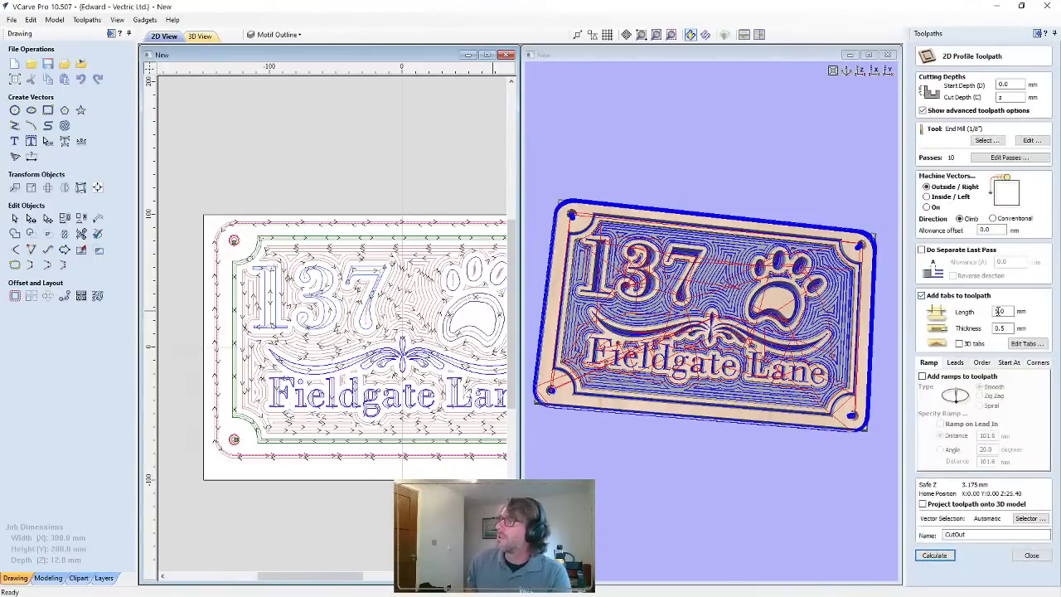
{"action": "left_click", "coordinate": [1027, 344]}
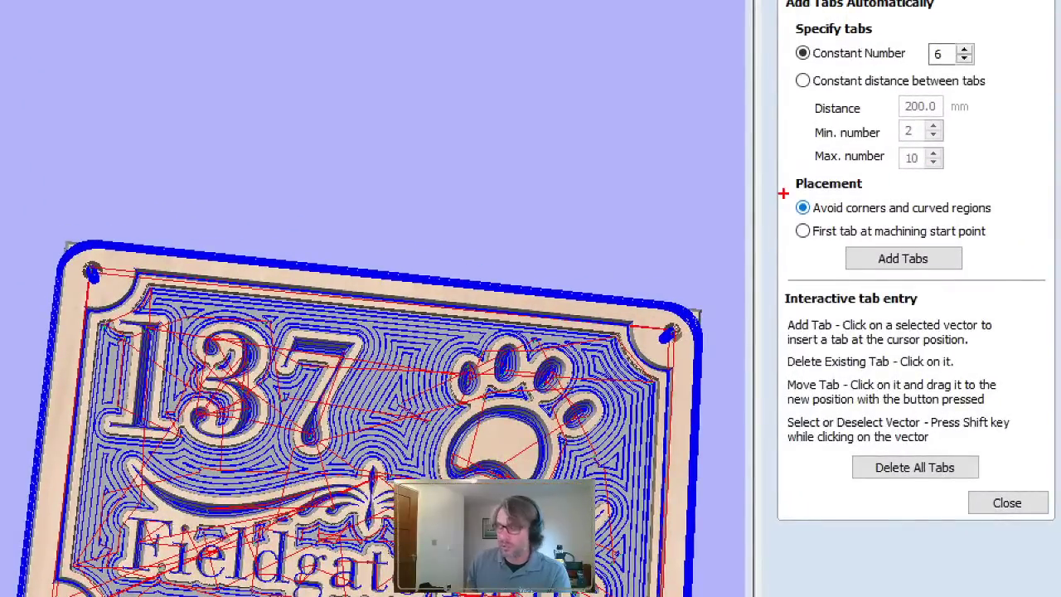
{"action": "left_click_drag", "start_coordinate": [785, 191], "coordinate": [1022, 225]}
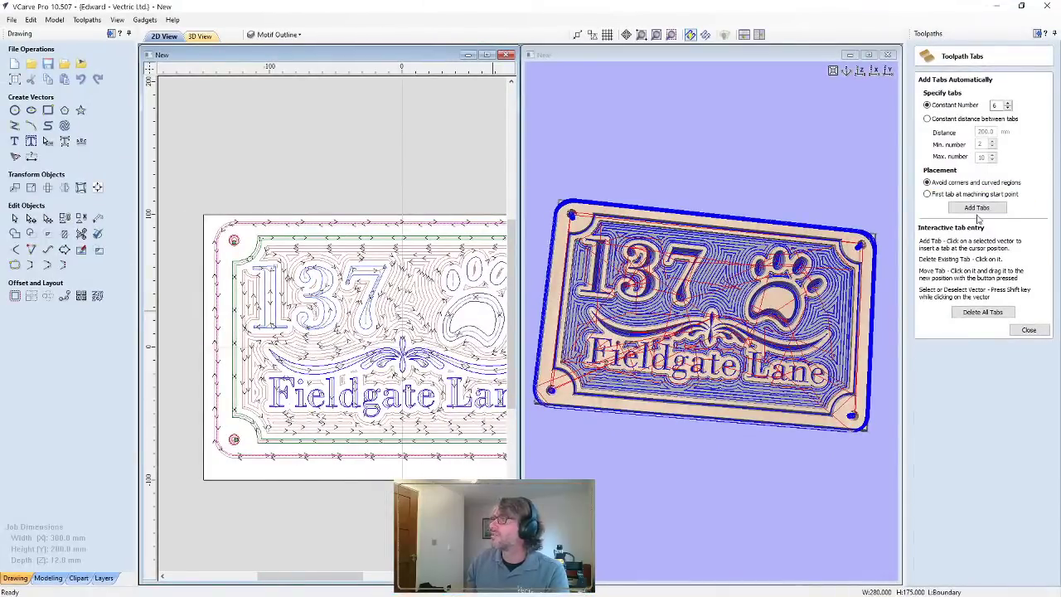
{"action": "left_click", "coordinate": [978, 208]}
{"action": "left_click", "coordinate": [1028, 329]}
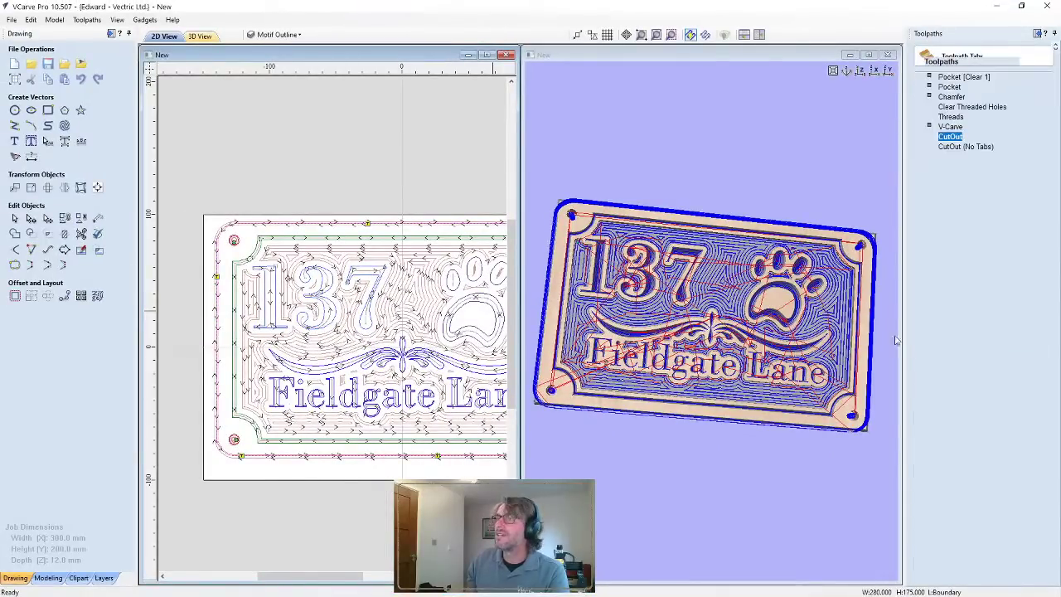
Review the CutOut settings with the 5.0 mm long, 0.5 mm thick tabs, then close them
{"action": "double_click", "coordinate": [950, 136]}
{"action": "scroll", "coordinate": [431, 313], "scroll_direction": "down", "scroll_amount": 2}
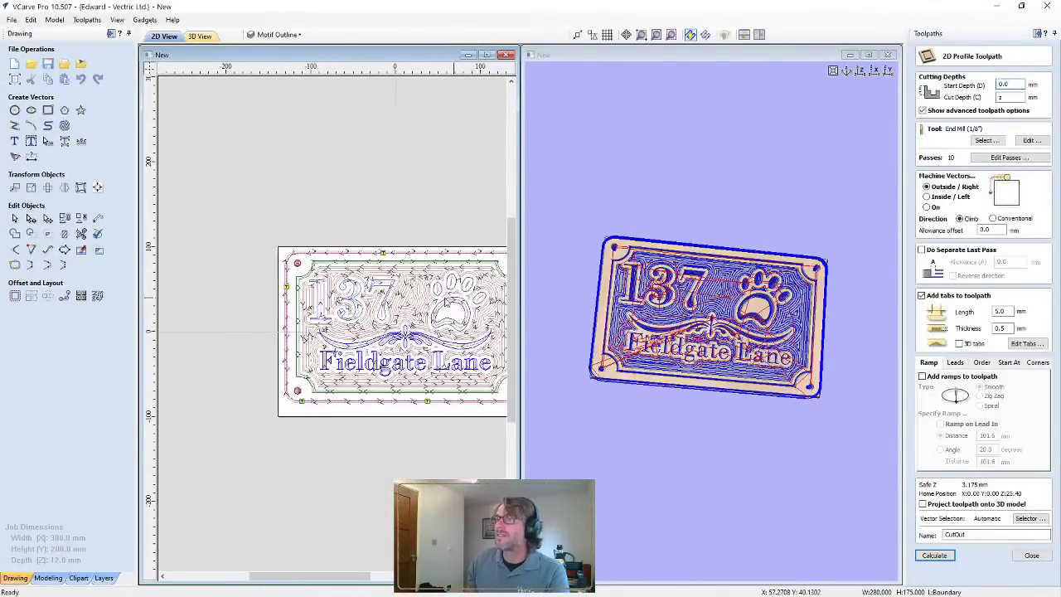
{"action": "scroll", "coordinate": [446, 302], "scroll_direction": "up", "scroll_amount": 3}
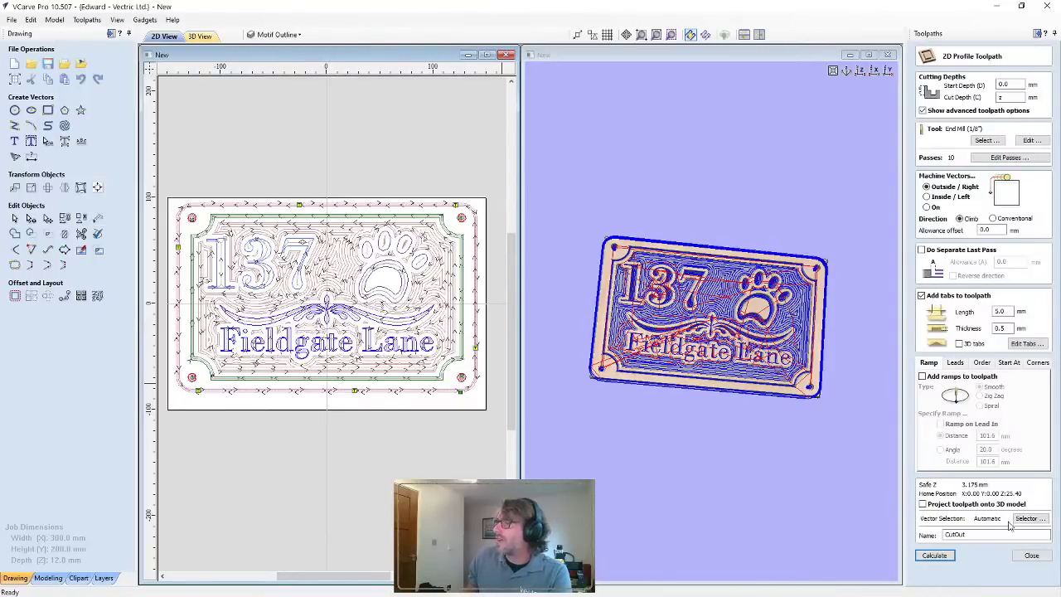
{"action": "left_click", "coordinate": [1031, 555]}
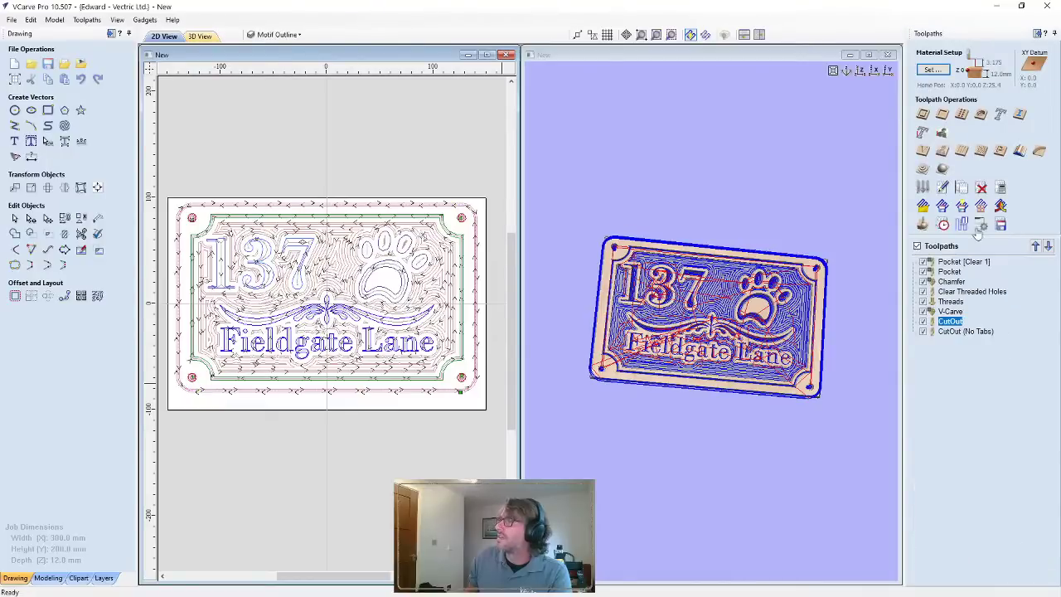
Recalculate all toolpaths with the new tabs, then reset and simulate them on the sign
{"action": "left_click", "coordinate": [1002, 190]}
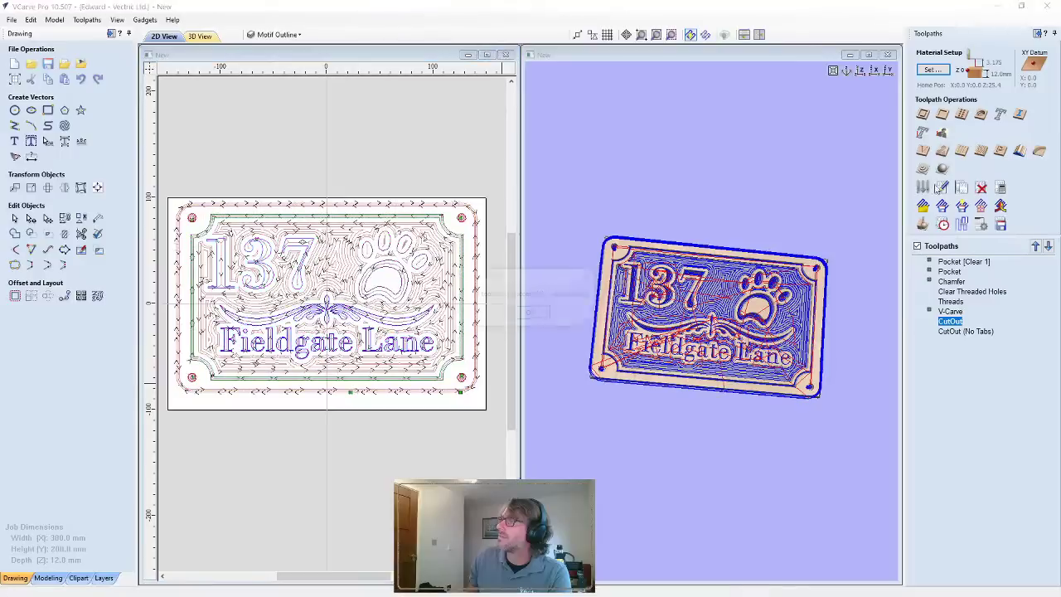
{"action": "left_click", "coordinate": [531, 314]}
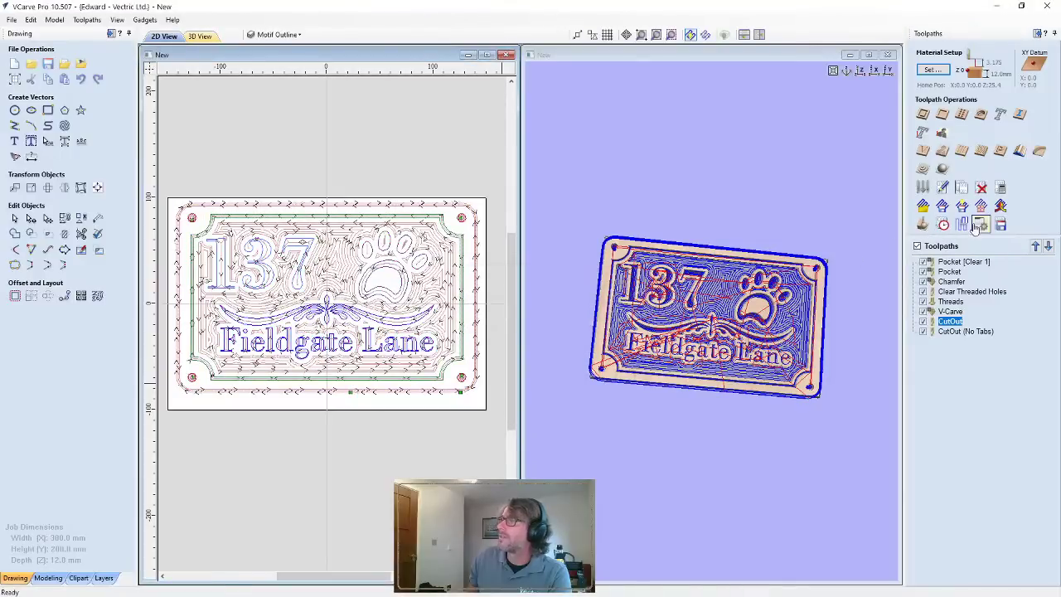
{"action": "left_click", "coordinate": [943, 225]}
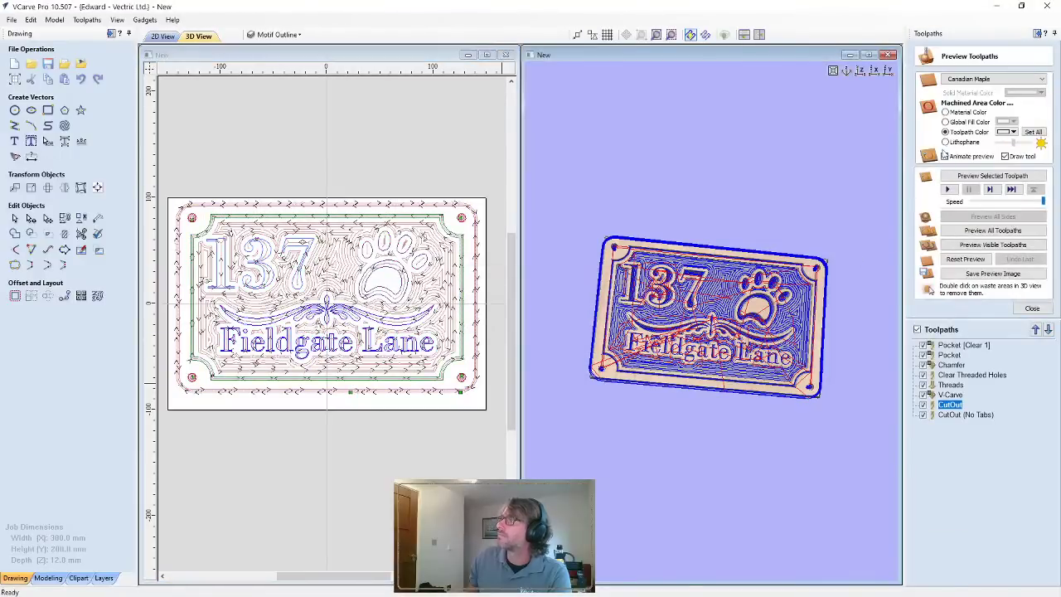
{"action": "left_click", "coordinate": [966, 259]}
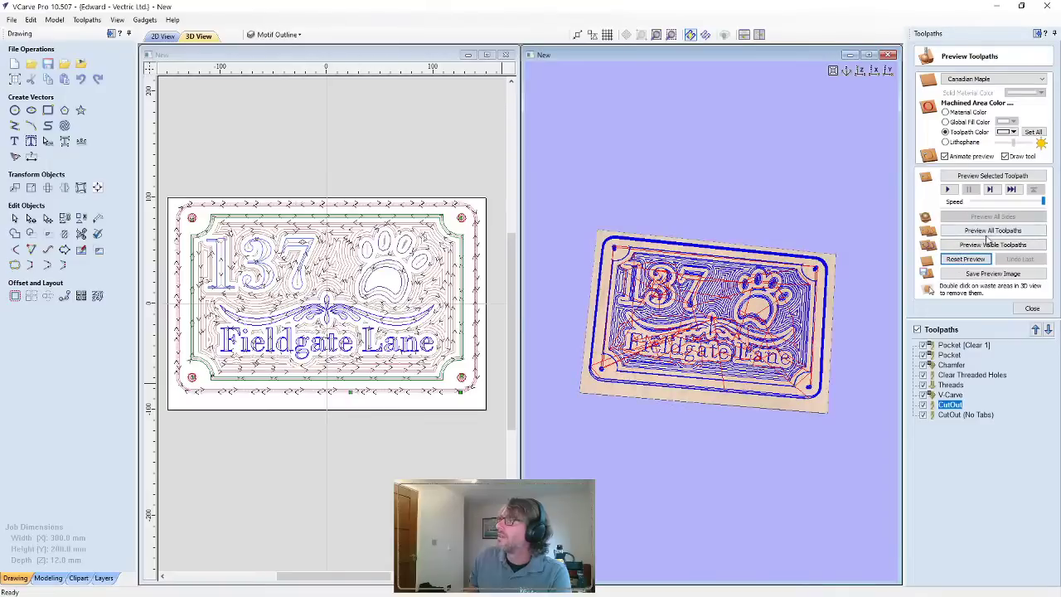
{"action": "left_click", "coordinate": [988, 232]}
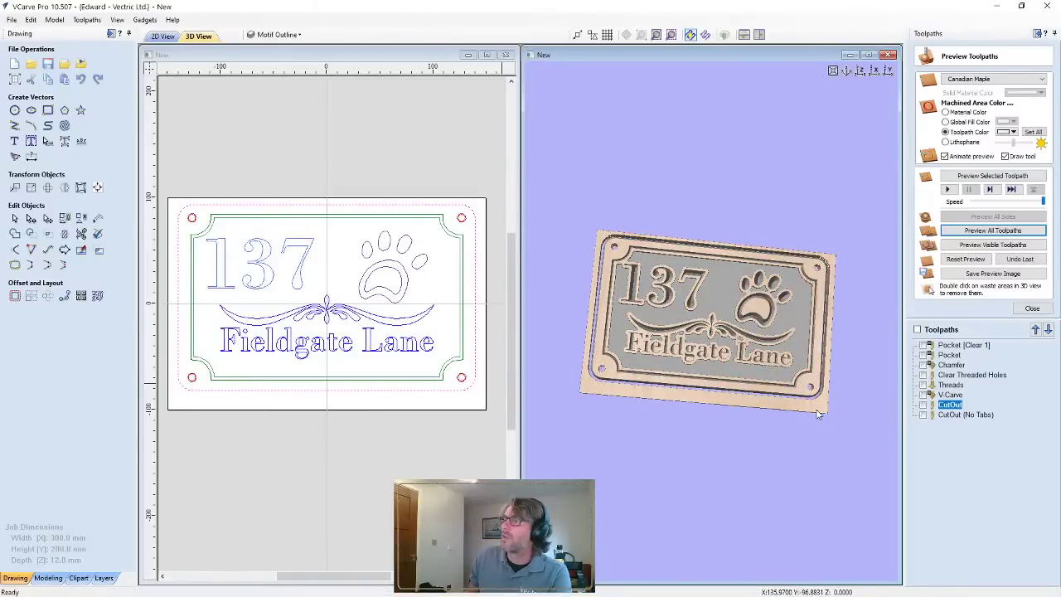
{"action": "mouse_move", "coordinate": [829, 427]}
{"action": "left_mouse_down"}
{"action": "mouse_move", "coordinate": [753, 445]}
{"action": "mouse_move", "coordinate": [614, 405]}
{"action": "mouse_move", "coordinate": [641, 403]}
{"action": "mouse_move", "coordinate": [619, 454]}
{"action": "mouse_move", "coordinate": [681, 315]}
{"action": "left_mouse_up"}
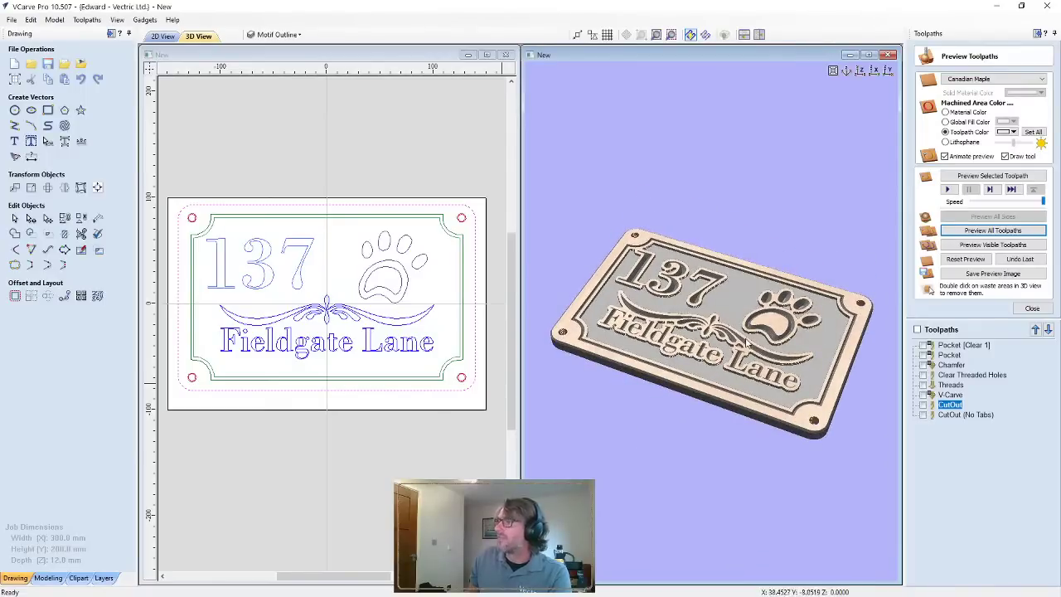
Open the Pocket toolpath settings, showing 3.0 mm depth with 1/4" and 1/8" end mills
{"action": "double_click", "coordinate": [960, 346]}
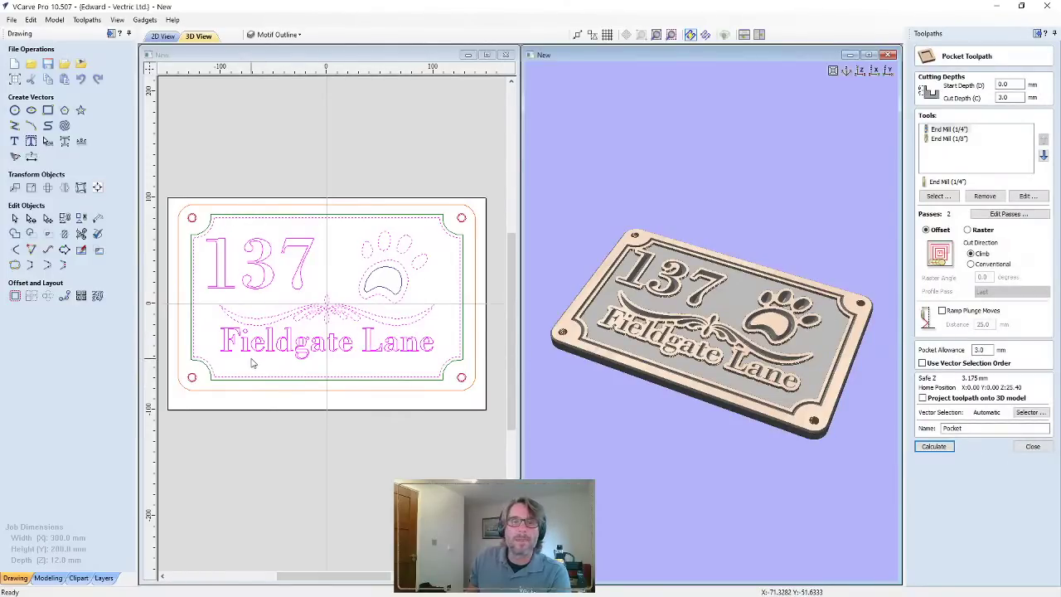
{"action": "left_click_drag", "start_coordinate": [606, 432], "coordinate": [679, 408]}
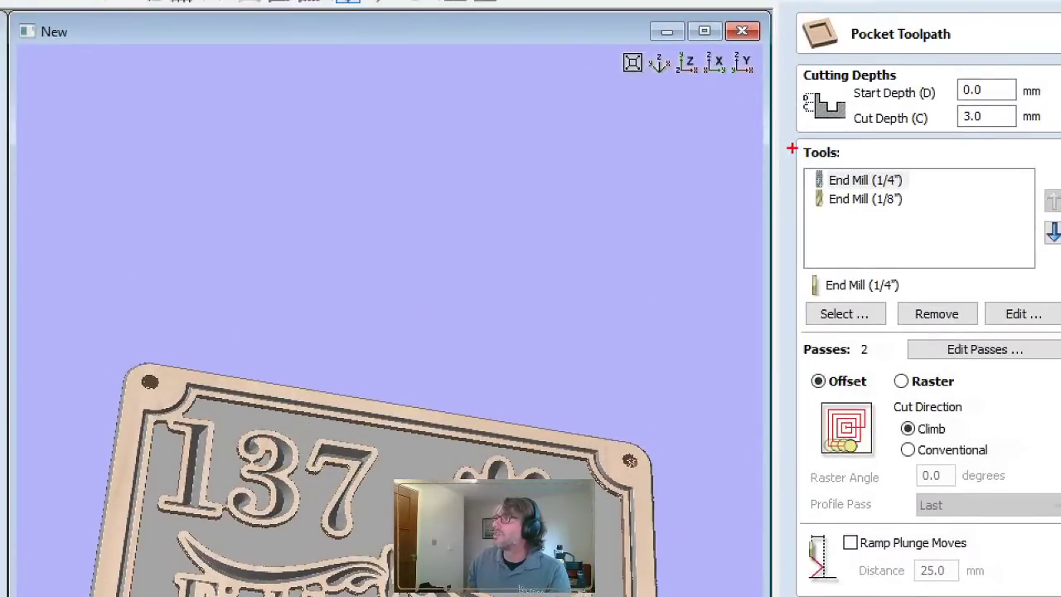
{"action": "left_click_drag", "start_coordinate": [792, 149], "coordinate": [927, 219]}
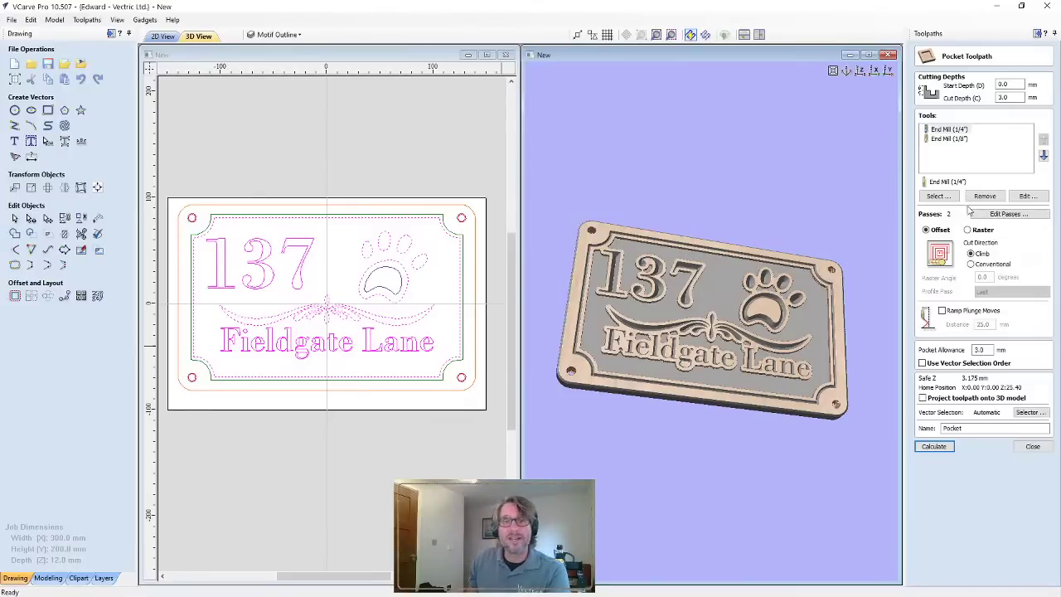
Close the Pocket settings and preview the Pocket (Clear 1) clearance toolpath up close
{"action": "left_click", "coordinate": [1033, 446]}
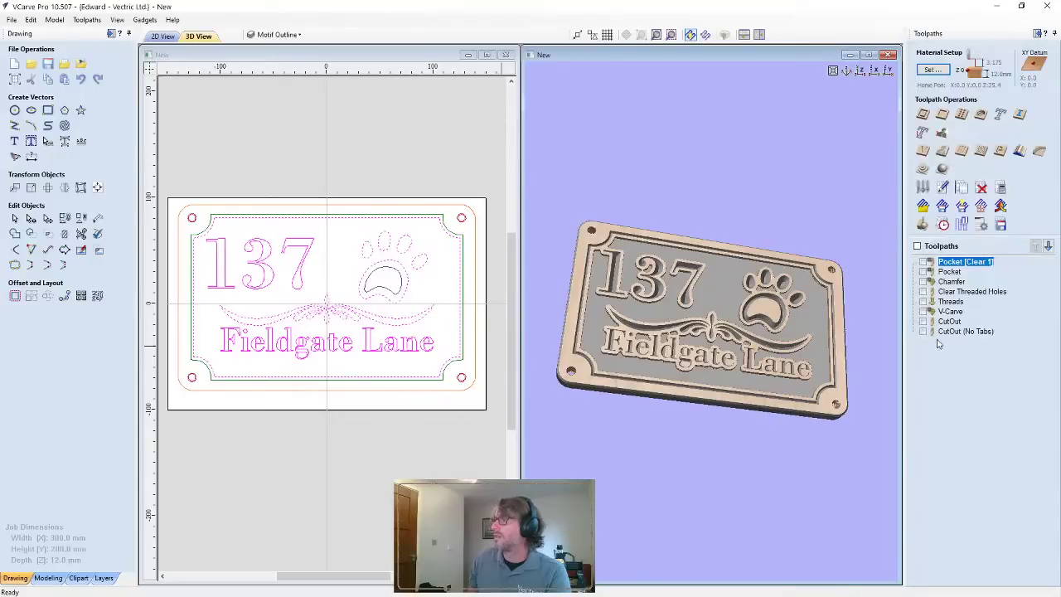
{"action": "left_click", "coordinate": [924, 262]}
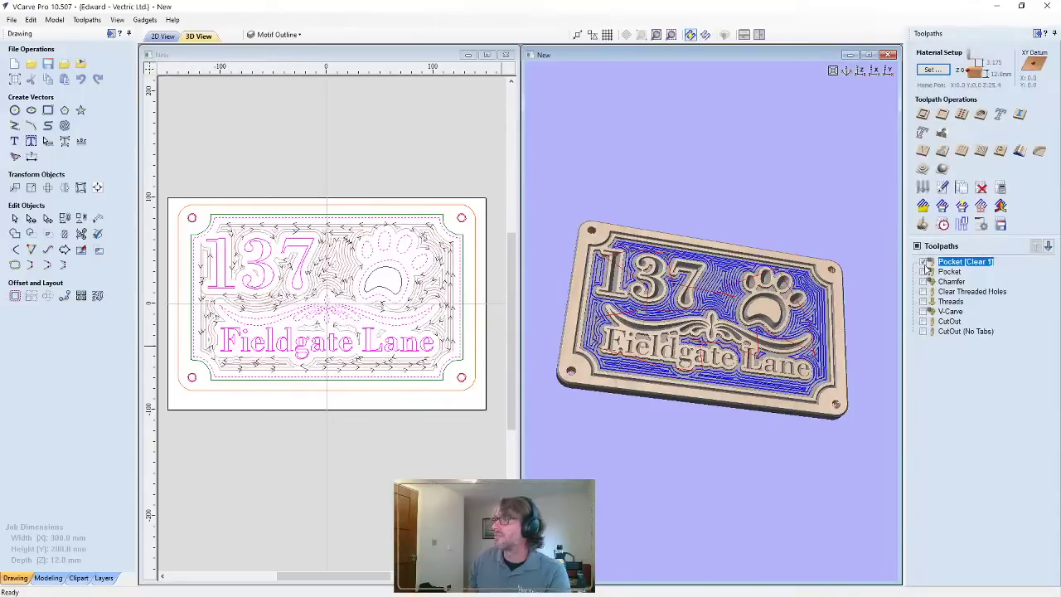
{"action": "left_click_drag", "start_coordinate": [757, 306], "coordinate": [726, 319]}
{"action": "scroll", "coordinate": [711, 322], "scroll_direction": "up", "scroll_amount": 3}
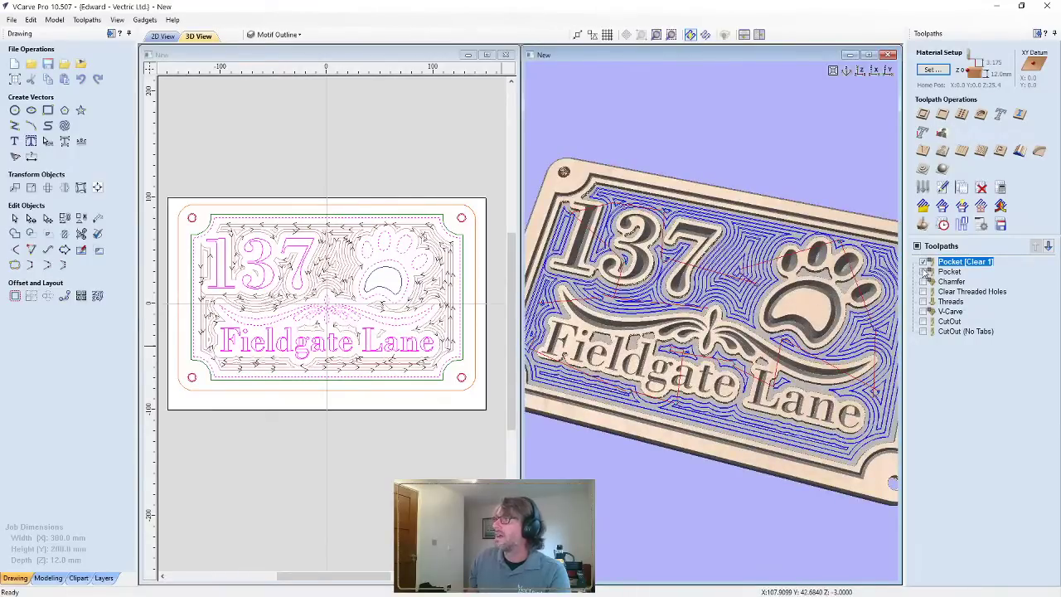
{"action": "left_click", "coordinate": [924, 263]}
Preview the Pocket finishing toolpath on its own, then select the Chamfer toolpath
{"action": "left_click", "coordinate": [924, 272]}
{"action": "left_click_drag", "start_coordinate": [705, 383], "coordinate": [686, 402]}
{"action": "scroll", "coordinate": [729, 348], "scroll_direction": "up", "scroll_amount": 5}
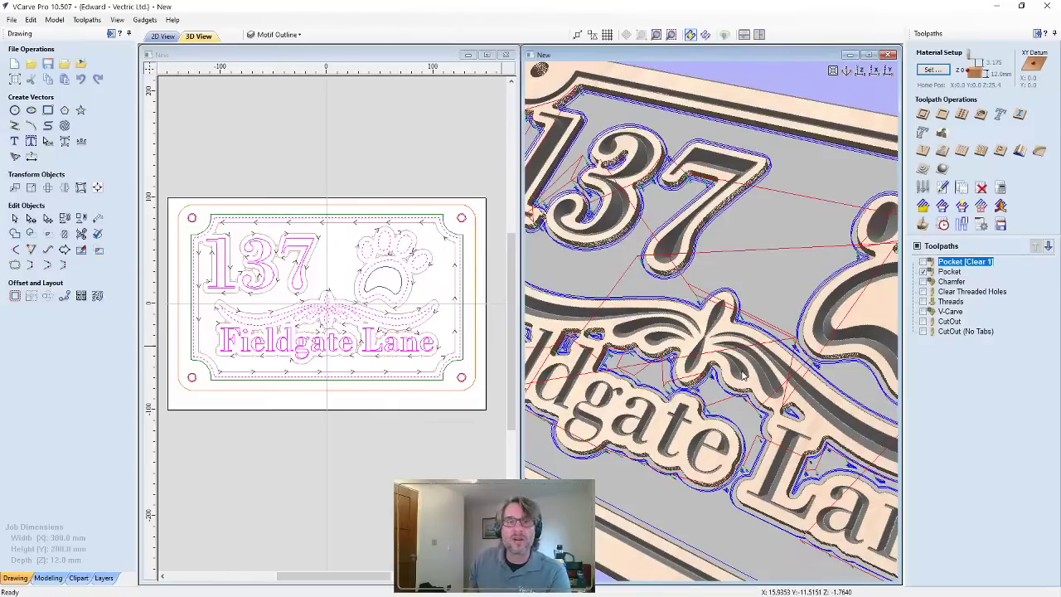
{"action": "scroll", "coordinate": [744, 376], "scroll_direction": "down", "scroll_amount": 3}
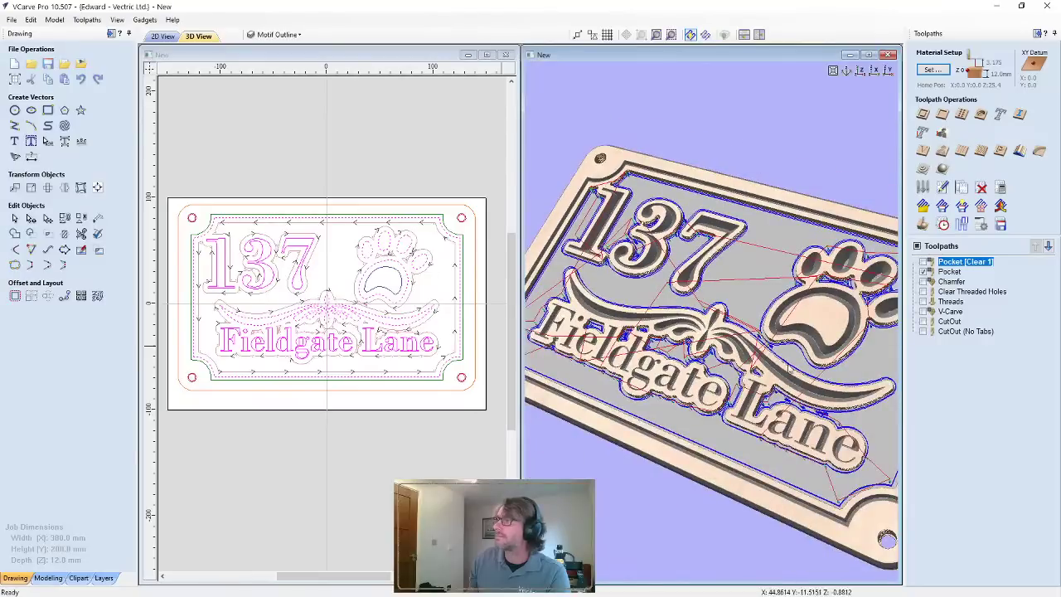
{"action": "mouse_move", "coordinate": [942, 305]}
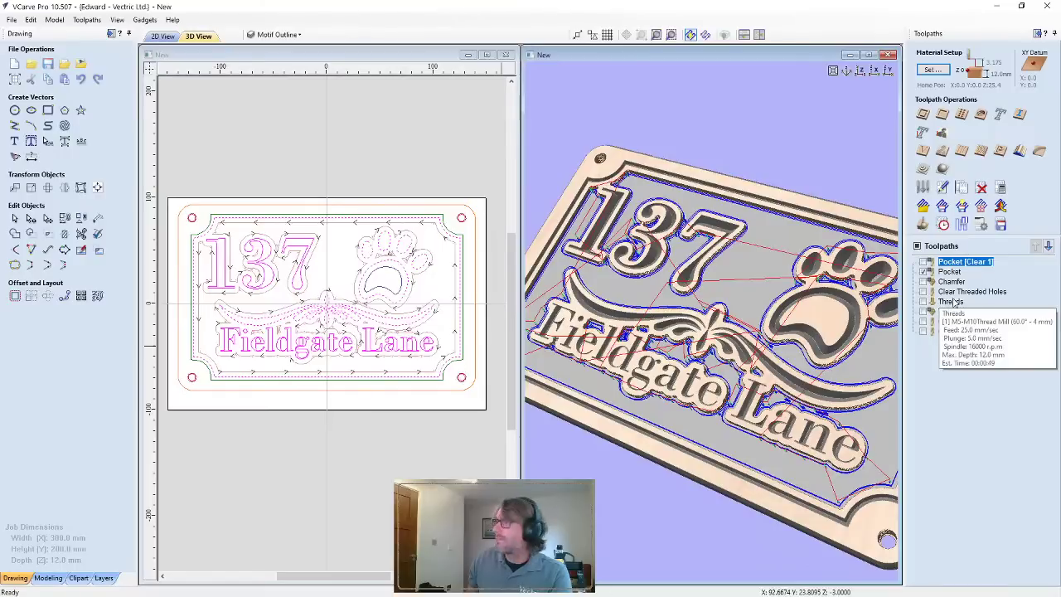
{"action": "left_click", "coordinate": [955, 282]}
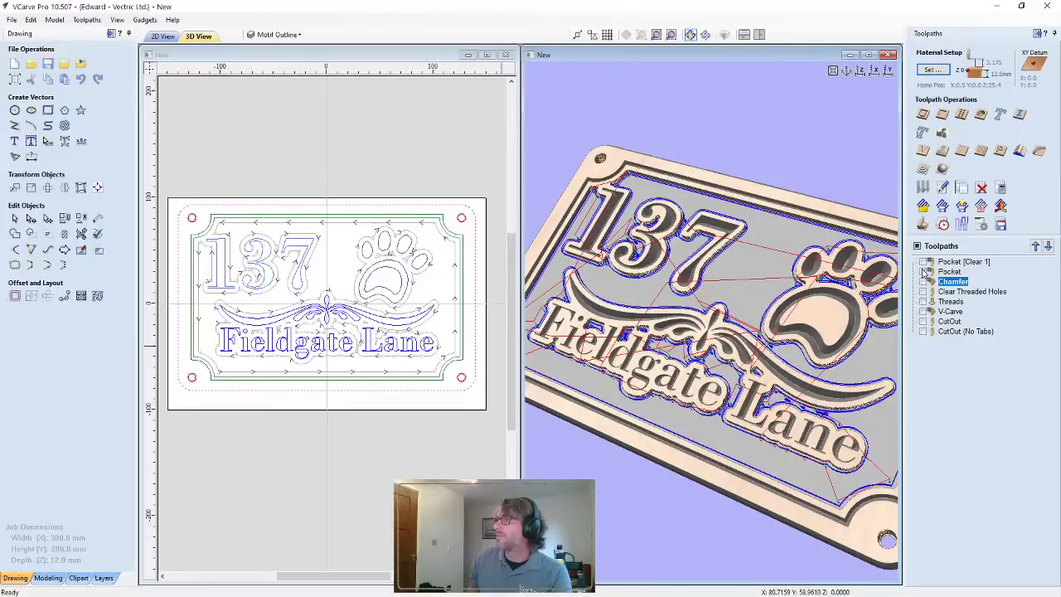
Hide the Pocket toolpath and view the carved paw print and 137 from a low angle
{"action": "left_click", "coordinate": [923, 272]}
{"action": "left_click_drag", "start_coordinate": [884, 291], "coordinate": [762, 281]}
{"action": "scroll", "coordinate": [762, 280], "scroll_direction": "down", "scroll_amount": 2}
{"action": "middle_click_drag", "start_coordinate": [743, 299], "coordinate": [666, 196]}
{"action": "left_click_drag", "start_coordinate": [666, 196], "coordinate": [730, 468]}
{"action": "scroll", "coordinate": [675, 423], "scroll_direction": "up", "scroll_amount": 3}
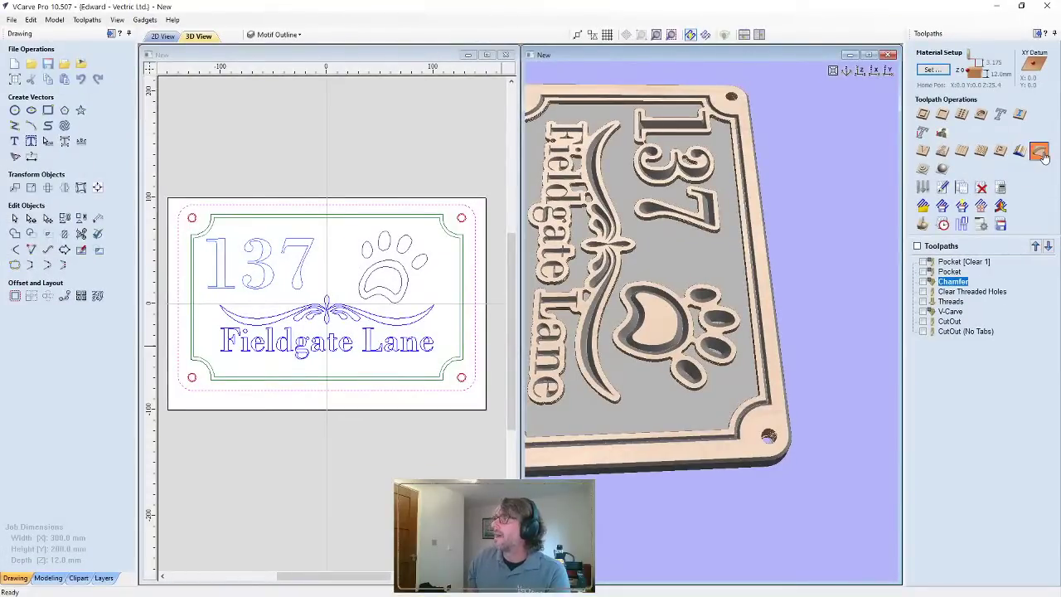
Review the chamfer toolpath settings and close them without changes
{"action": "left_click", "coordinate": [1040, 152]}
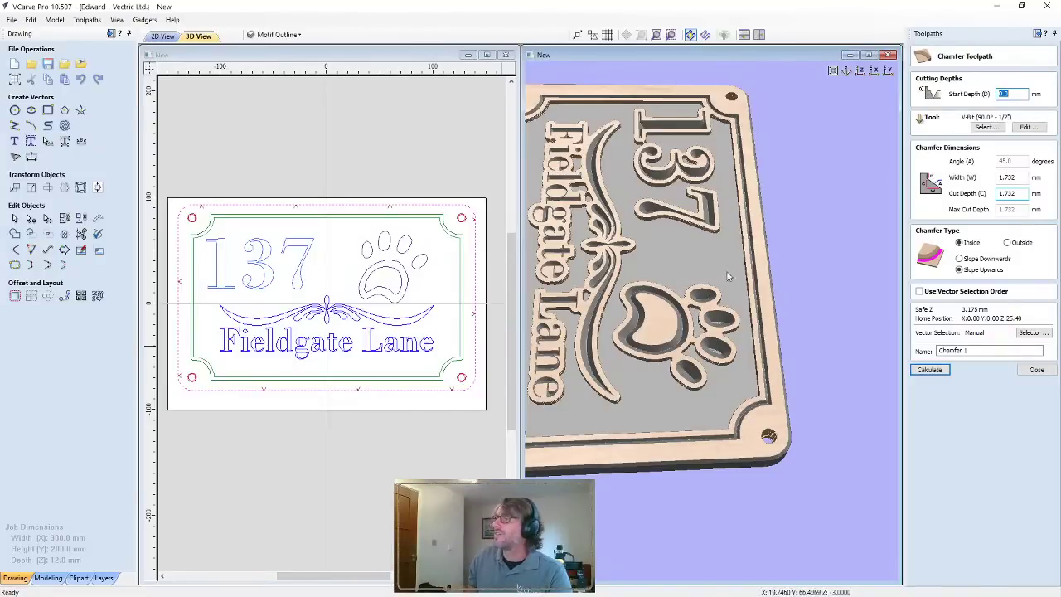
{"action": "left_click_drag", "start_coordinate": [796, 274], "coordinate": [800, 296]}
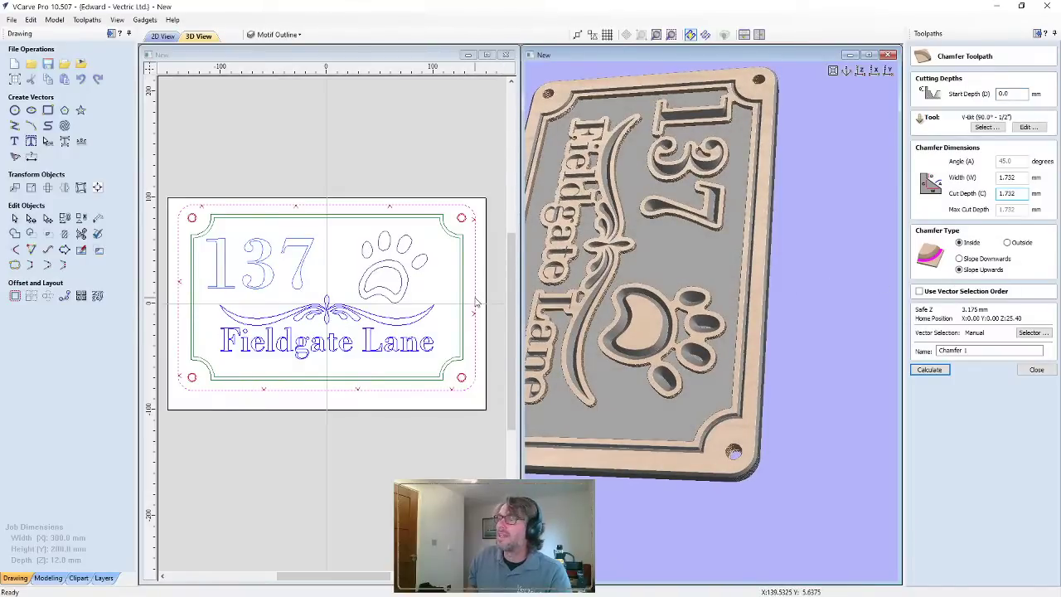
{"action": "scroll", "coordinate": [477, 302], "scroll_direction": "up", "scroll_amount": 2}
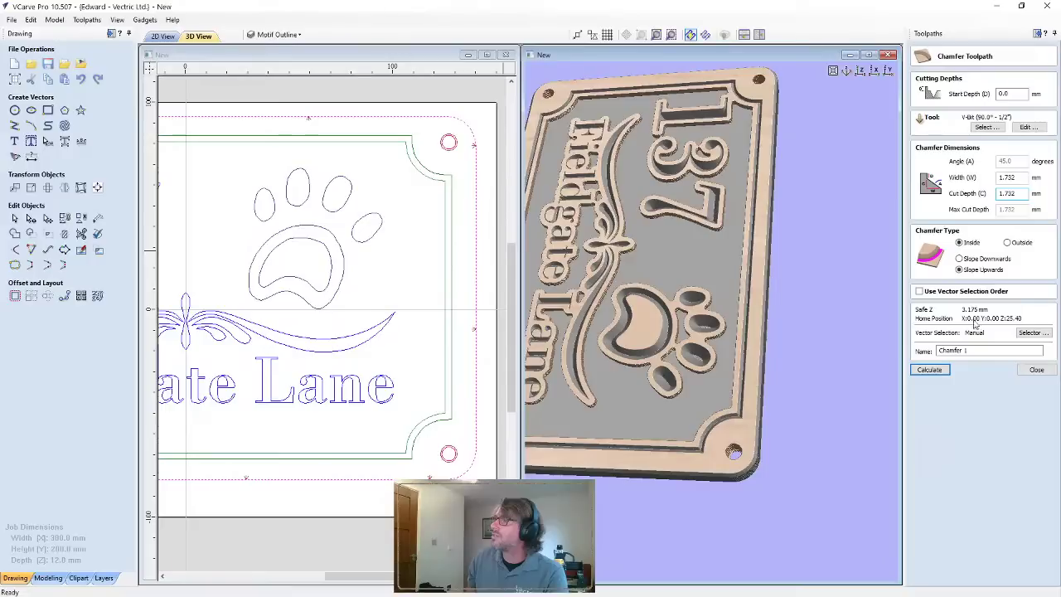
{"action": "left_click", "coordinate": [1036, 369]}
Preview the 1.732 mm inside Chamfer toolpath around the sign's outer edge
{"action": "scroll", "coordinate": [653, 342], "scroll_direction": "down", "scroll_amount": 3}
{"action": "left_click_drag", "start_coordinate": [654, 343], "coordinate": [561, 365]}
{"action": "left_click", "coordinate": [923, 289]}
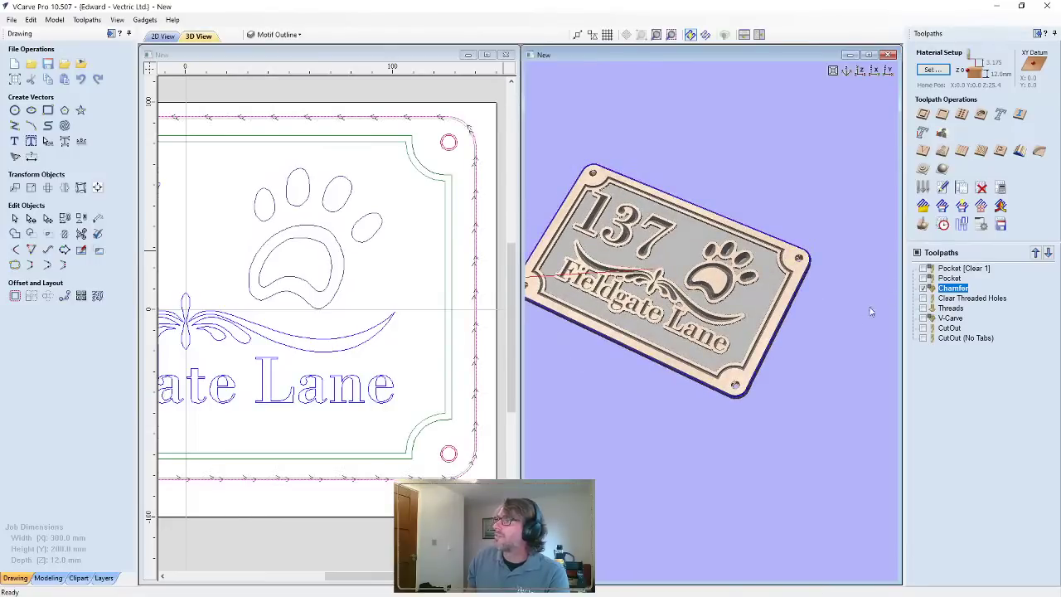
{"action": "scroll", "coordinate": [821, 325], "scroll_direction": "up", "scroll_amount": 3}
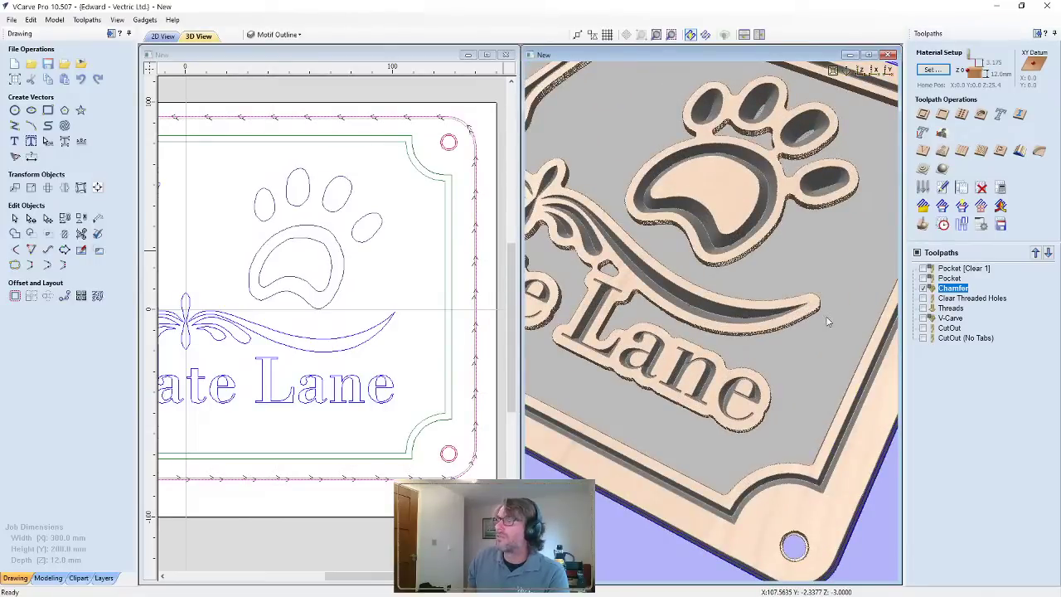
{"action": "middle_click_drag", "start_coordinate": [830, 323], "coordinate": [635, 254]}
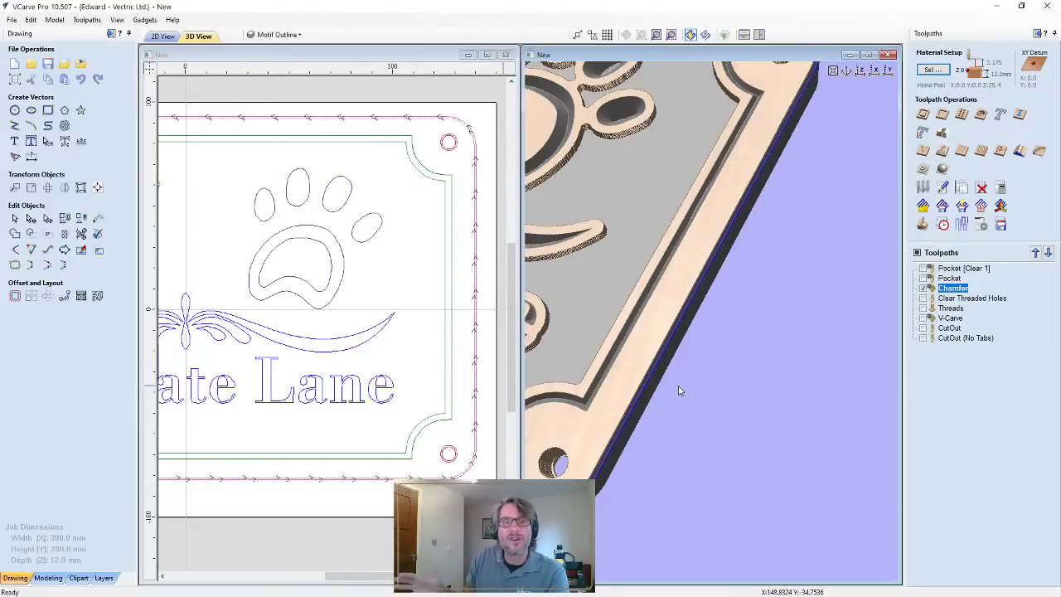
{"action": "scroll", "coordinate": [758, 391], "scroll_direction": "down", "scroll_amount": 5}
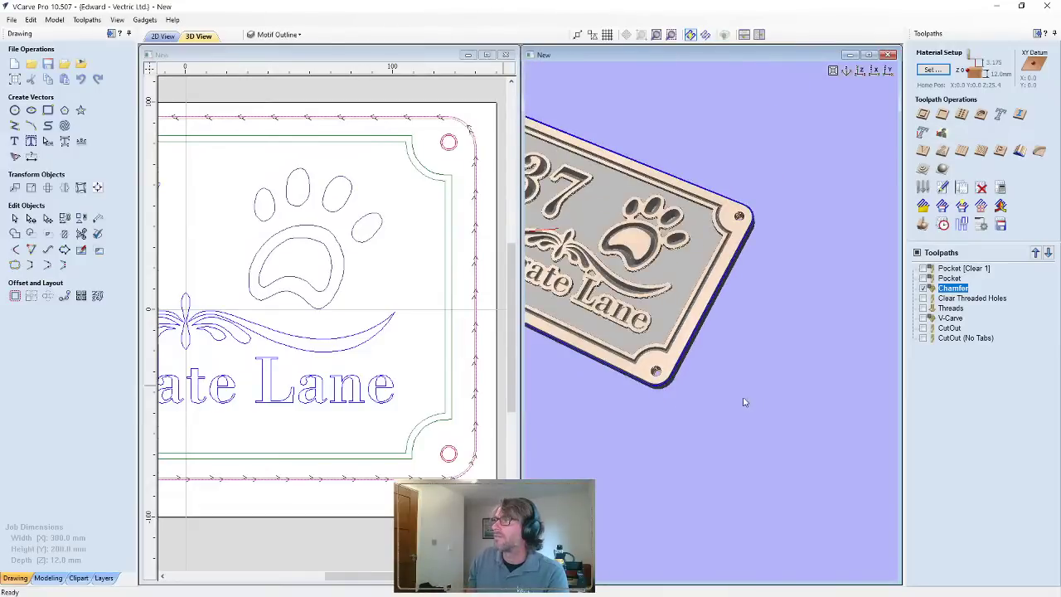
{"action": "left_click_drag", "start_coordinate": [785, 407], "coordinate": [781, 405]}
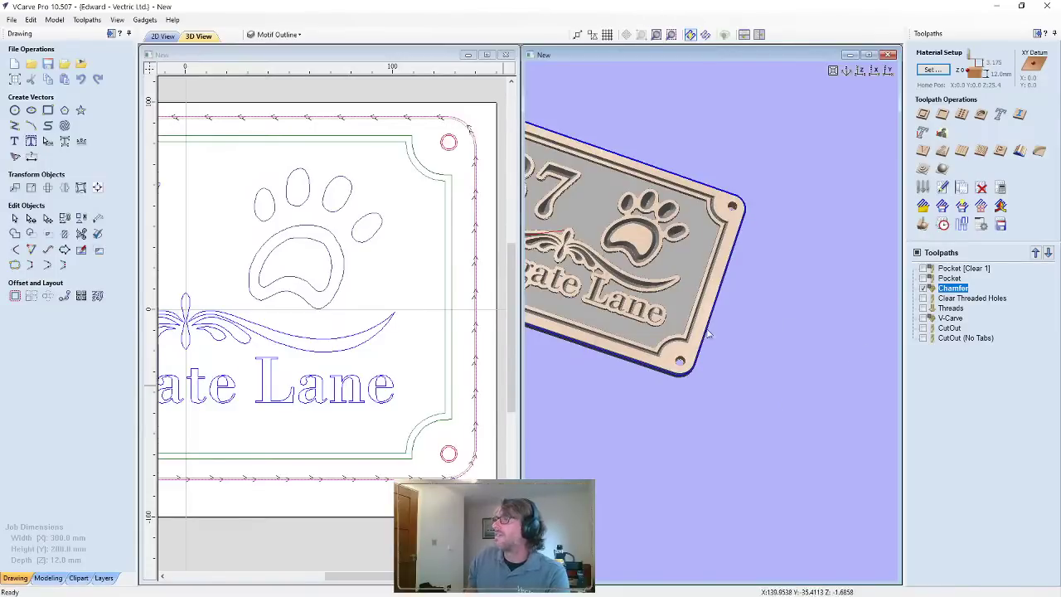
Swap the Chamfer preview for Clear Threaded Holes, zoomed on the lower-right mounting hole
{"action": "left_click", "coordinate": [924, 288]}
{"action": "left_click", "coordinate": [924, 299]}
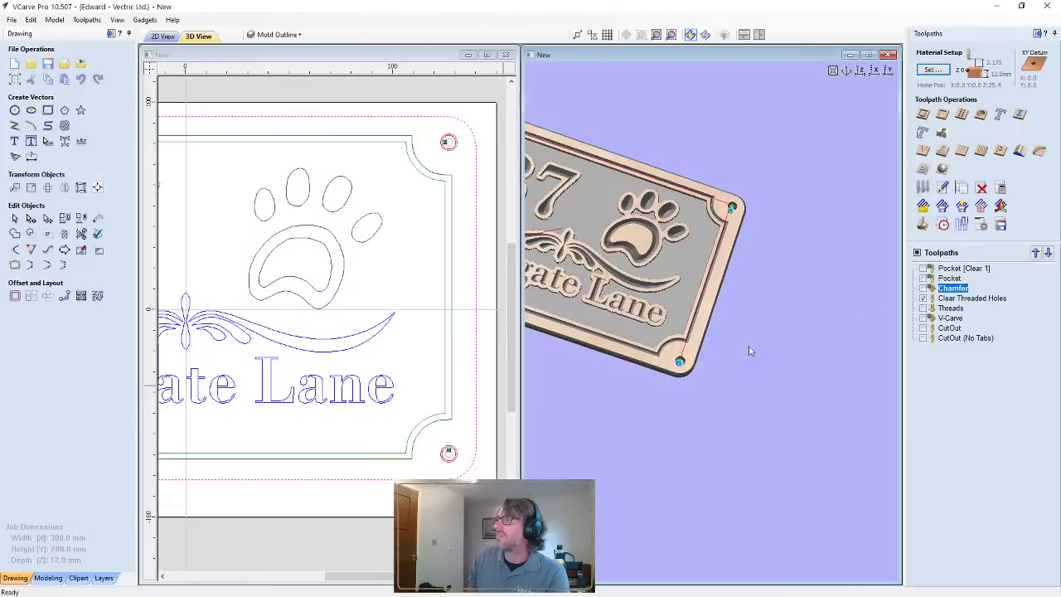
{"action": "scroll", "coordinate": [750, 351], "scroll_direction": "up", "scroll_amount": 6}
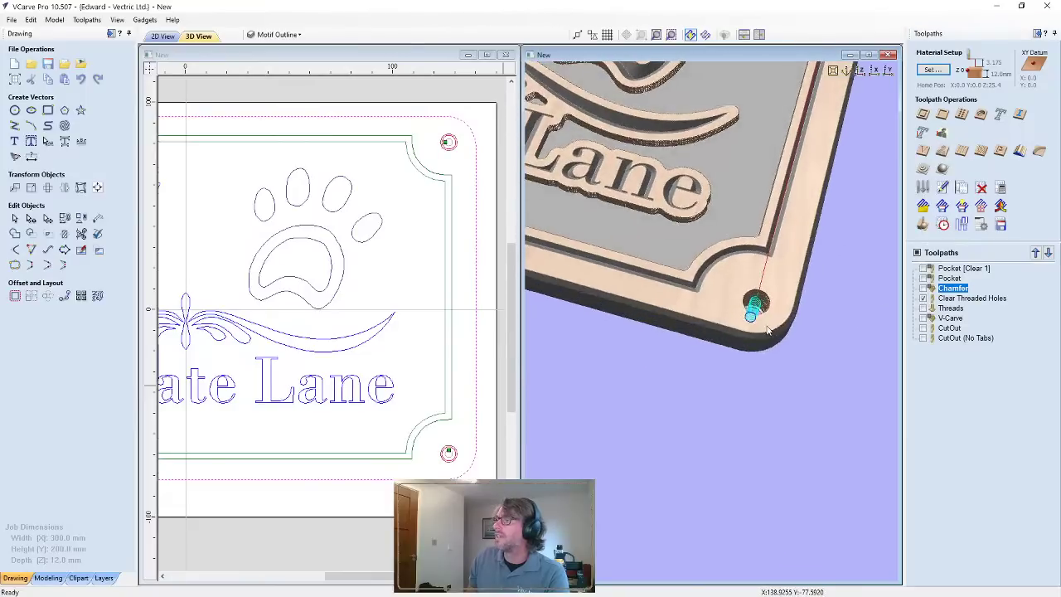
{"action": "middle_click_drag", "start_coordinate": [768, 332], "coordinate": [763, 398]}
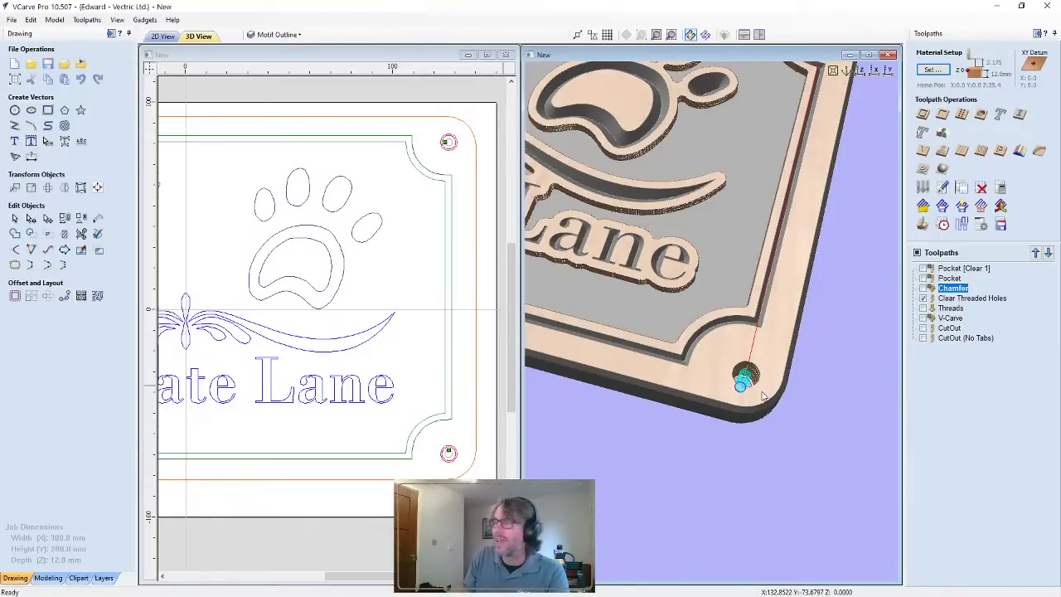
Check the Clear Threaded Holes settings, then open the Threads toolpath's M8, 1.25 mm pitch form
{"action": "double_click", "coordinate": [956, 301]}
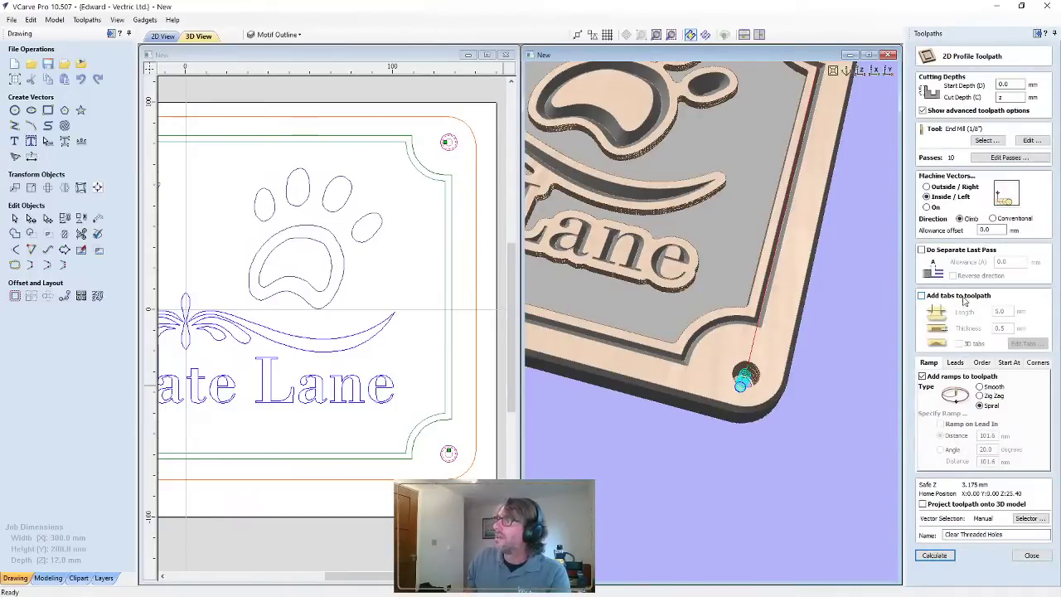
{"action": "left_click", "coordinate": [1032, 555]}
{"action": "double_click", "coordinate": [954, 302]}
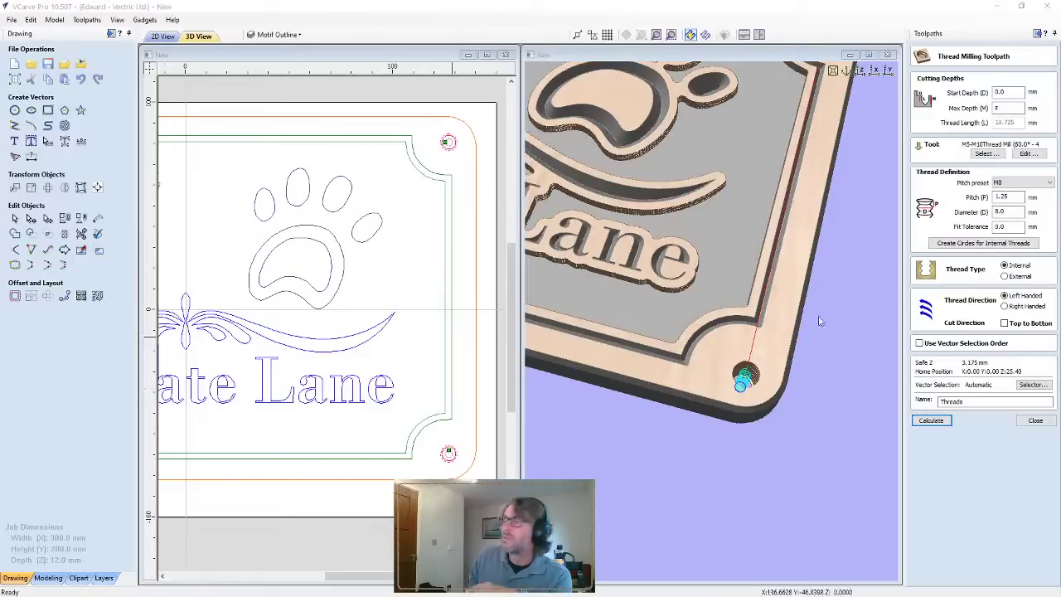
Confirm the M8 pitch preset and thread diameter, then close the Thread Milling form unchanged
{"action": "left_click", "coordinate": [1009, 184]}
{"action": "scroll", "coordinate": [1036, 331], "scroll_direction": "down", "scroll_amount": 5}
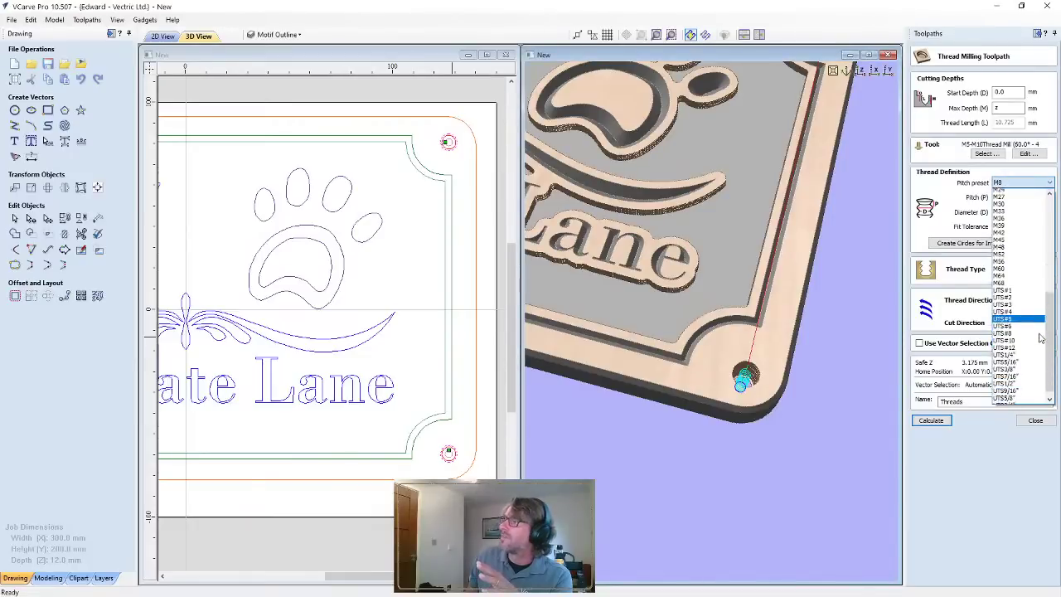
{"action": "scroll", "coordinate": [1040, 338], "scroll_direction": "down", "scroll_amount": 1}
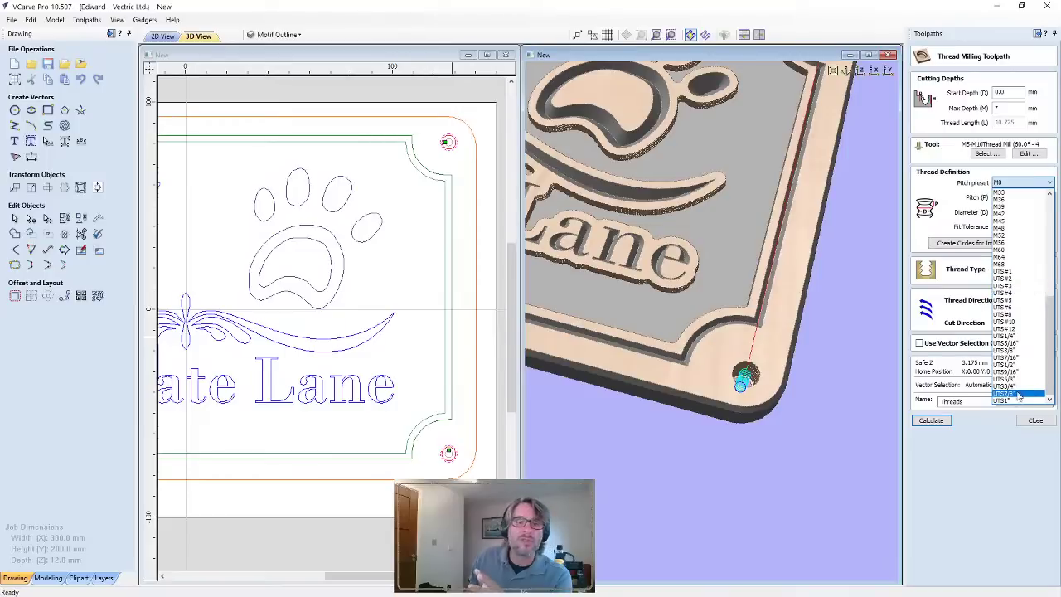
{"action": "left_click", "coordinate": [1010, 481]}
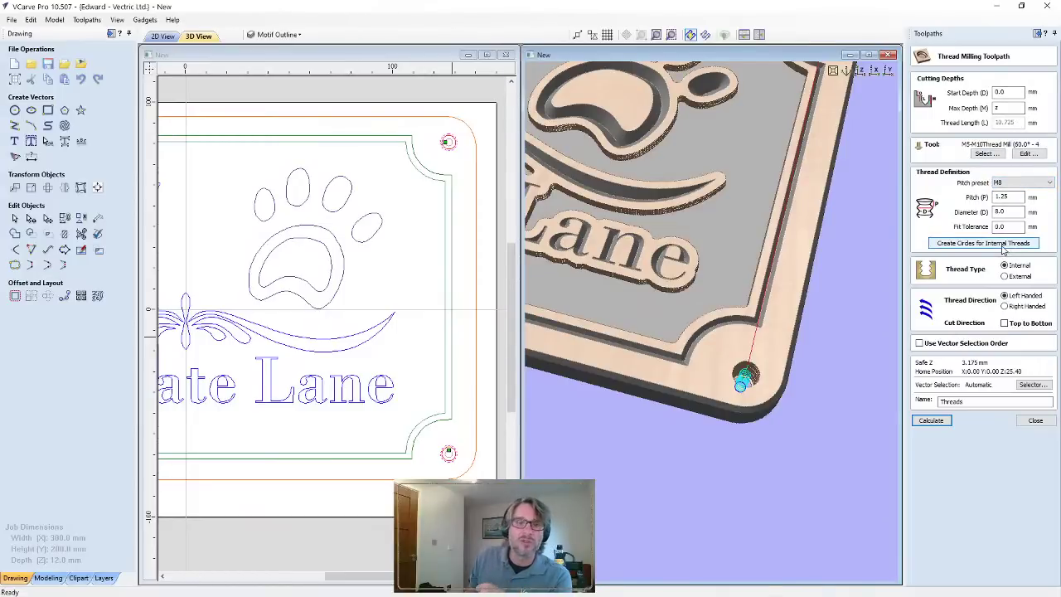
{"action": "double_click", "coordinate": [1002, 212]}
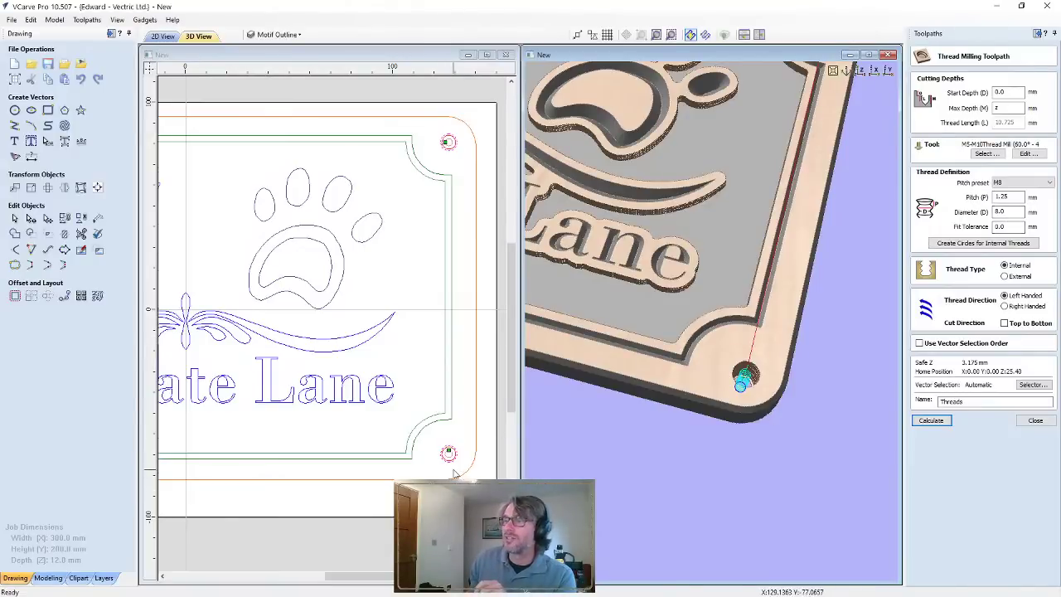
{"action": "scroll", "coordinate": [454, 473], "scroll_direction": "up", "scroll_amount": 3}
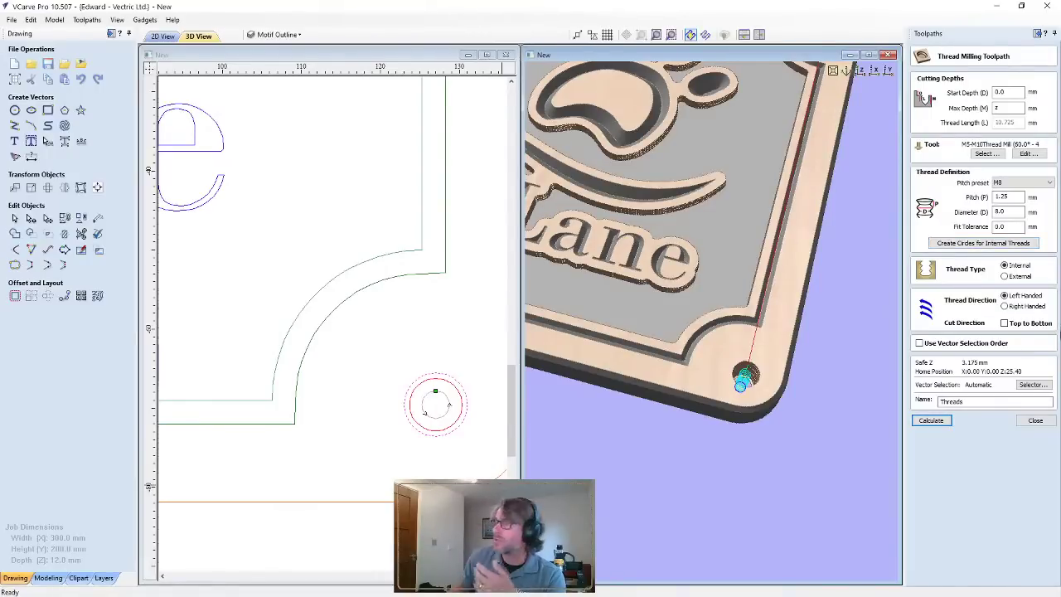
{"action": "left_click", "coordinate": [1035, 423]}
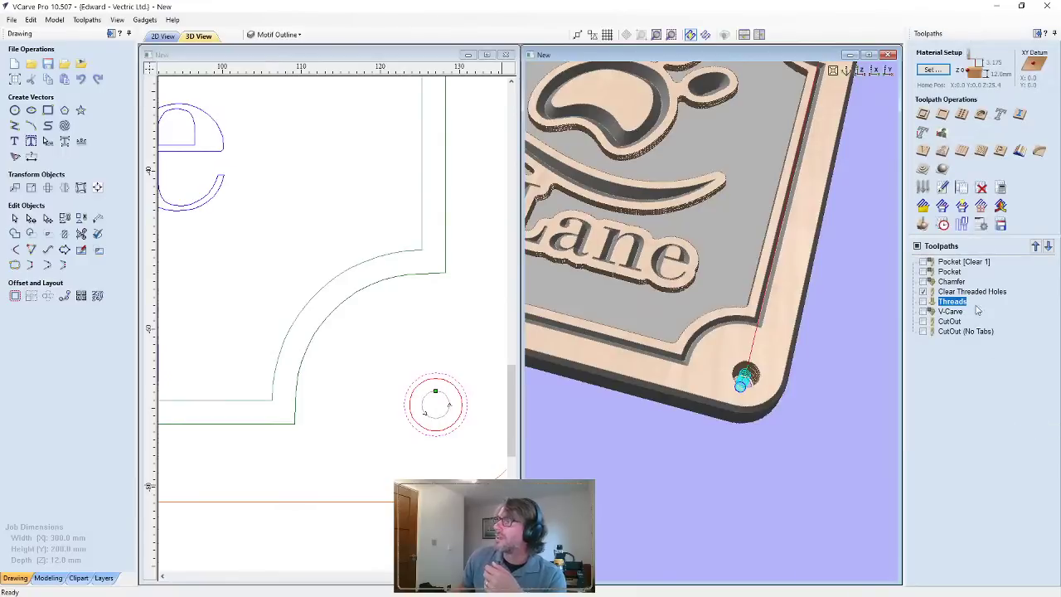
{"action": "left_click", "coordinate": [975, 293]}
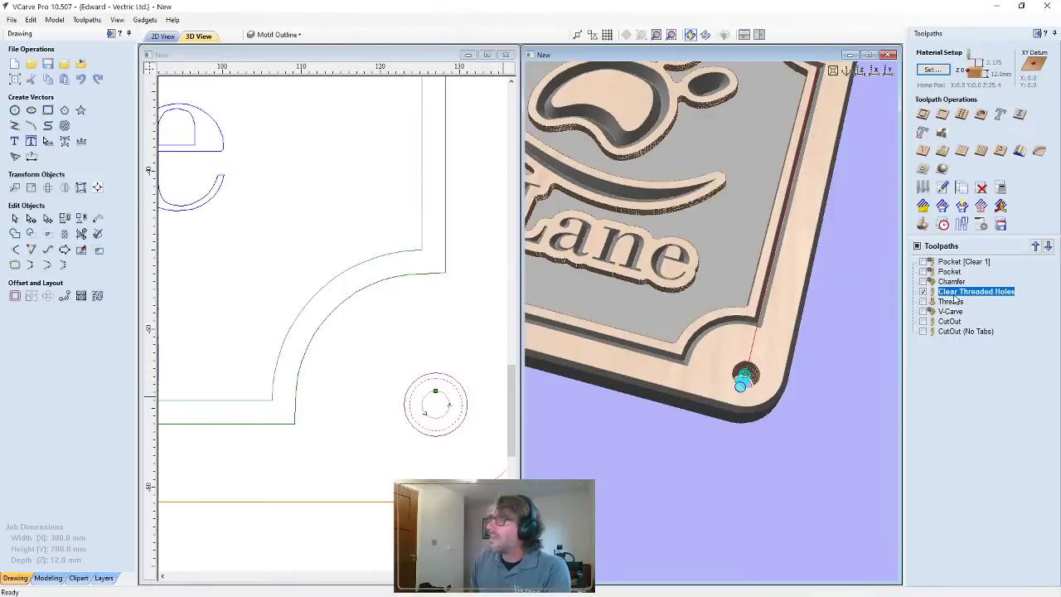
{"action": "mouse_move", "coordinate": [956, 302]}
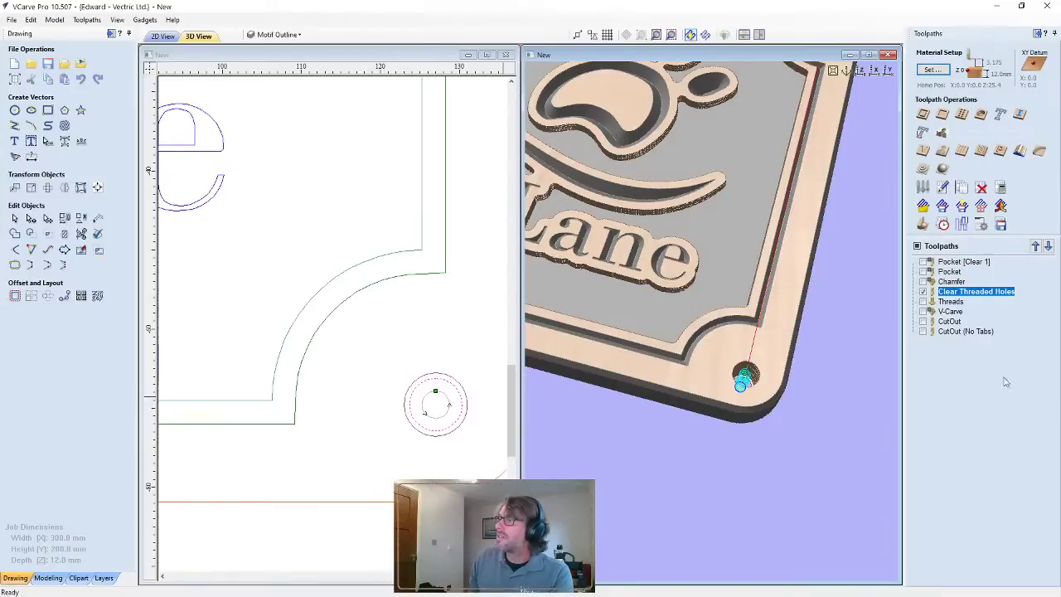
Create an empty toolpath group and rename it 'Cut'
{"action": "right_click", "coordinate": [942, 362]}
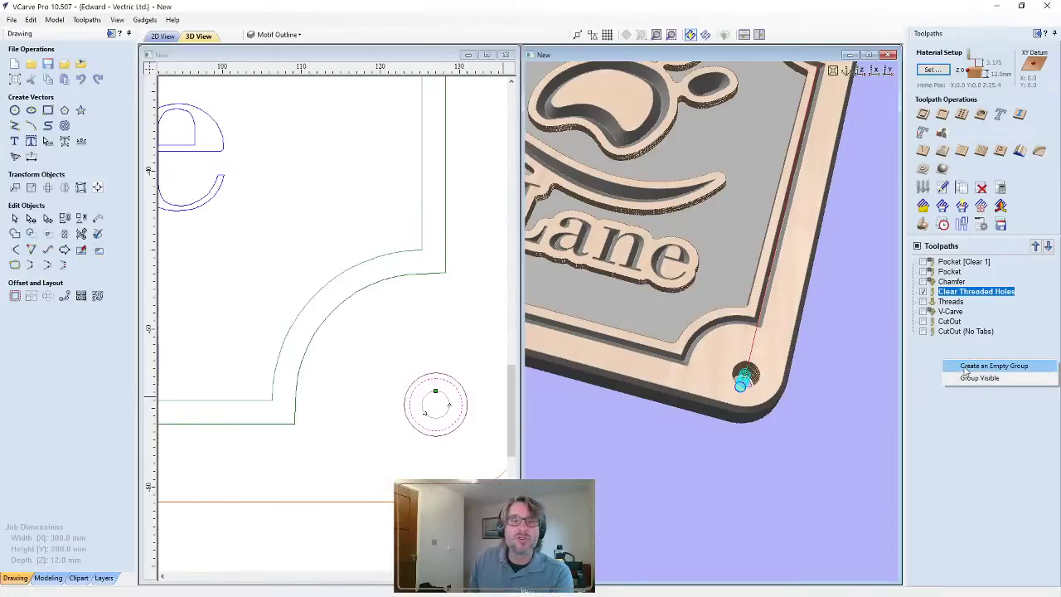
{"action": "left_click", "coordinate": [966, 370]}
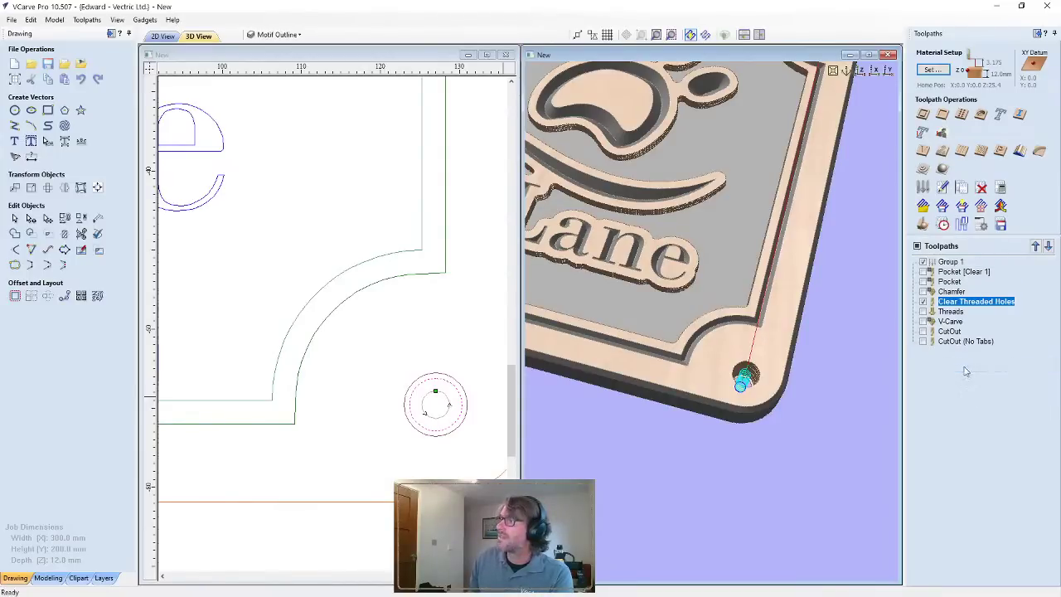
{"action": "left_click", "coordinate": [946, 263]}
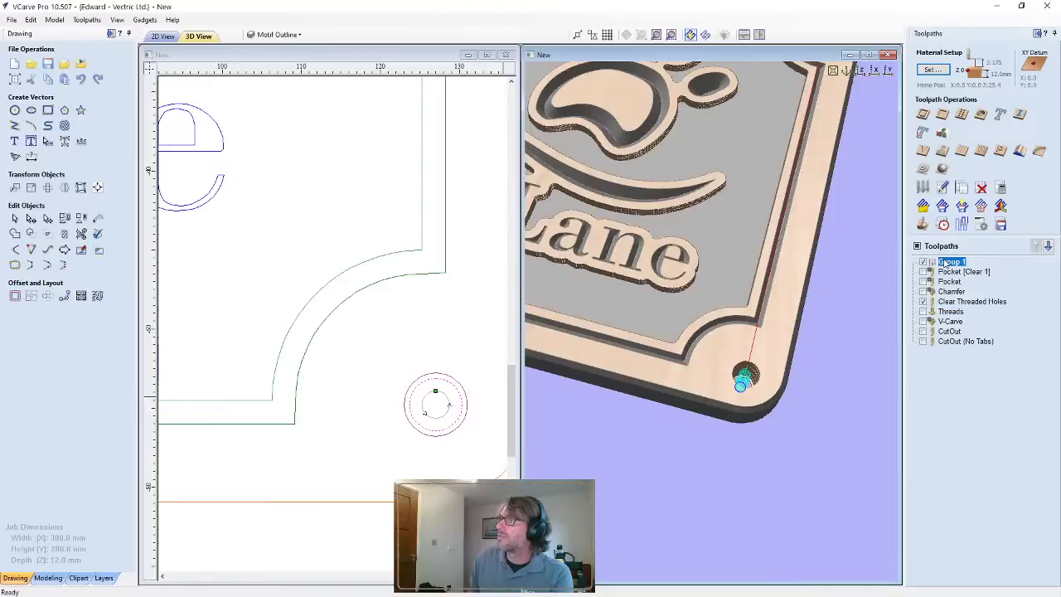
{"action": "right_click", "coordinate": [947, 264]}
{"action": "left_click", "coordinate": [972, 308]}
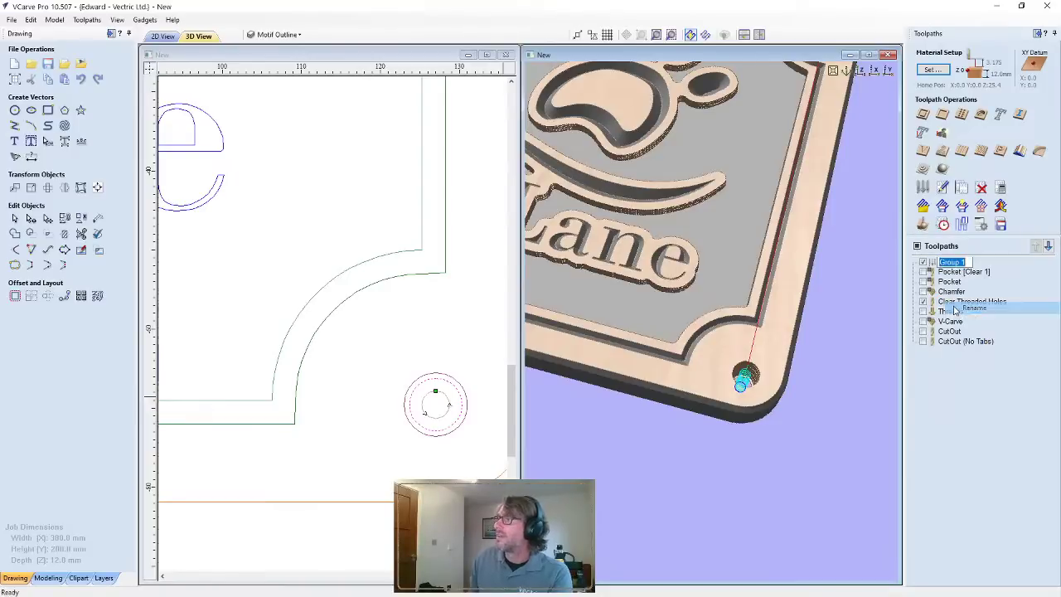
{"action": "type", "text": "Cut"}
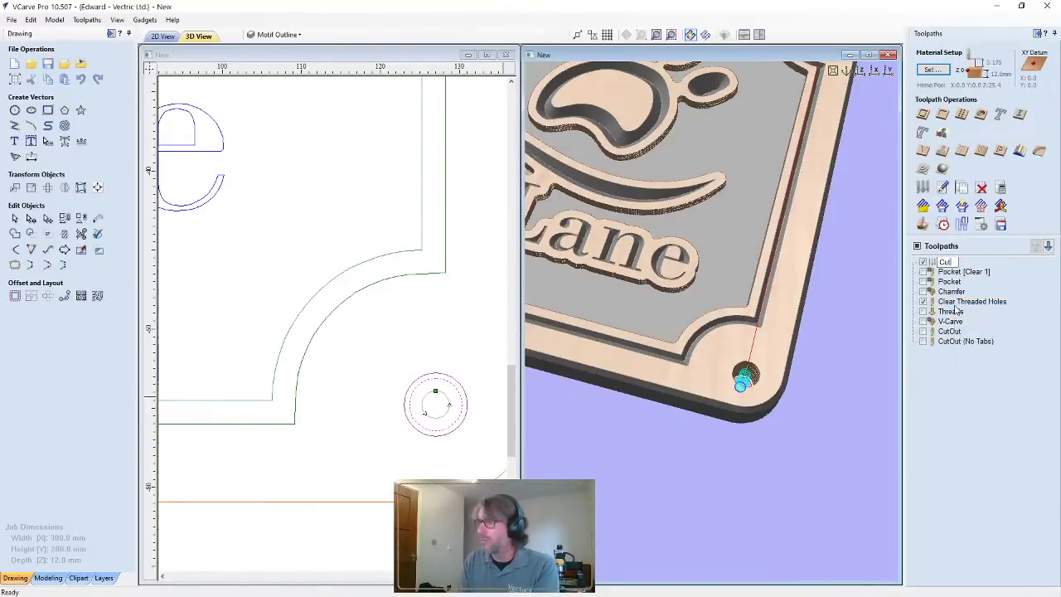
{"action": "key", "text": "Return"}
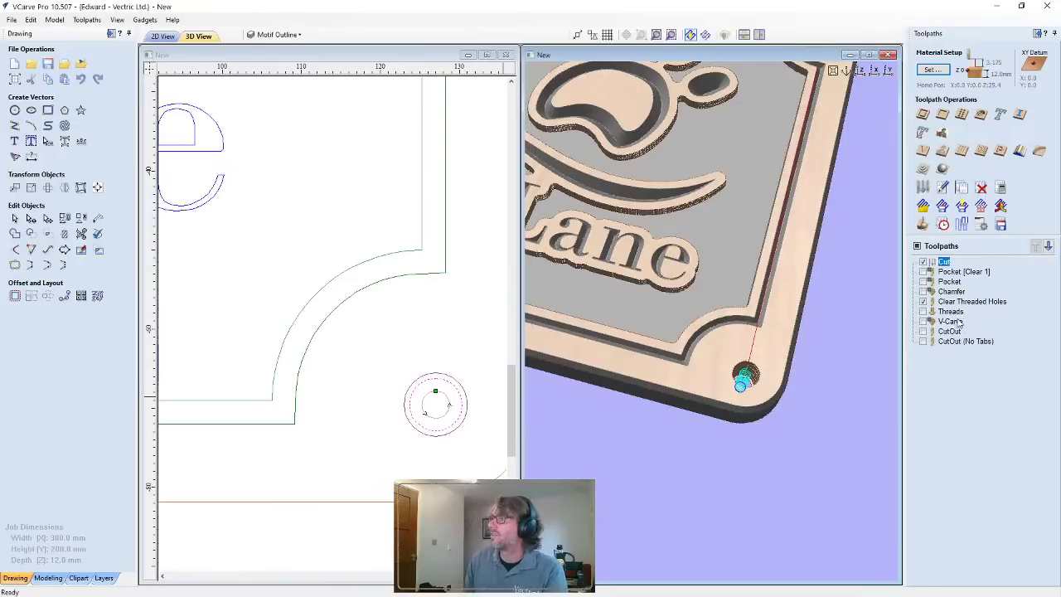
Move CutOut (No Tabs) and CutOut into the Cut group and briefly preview it
{"action": "left_click", "coordinate": [959, 341]}
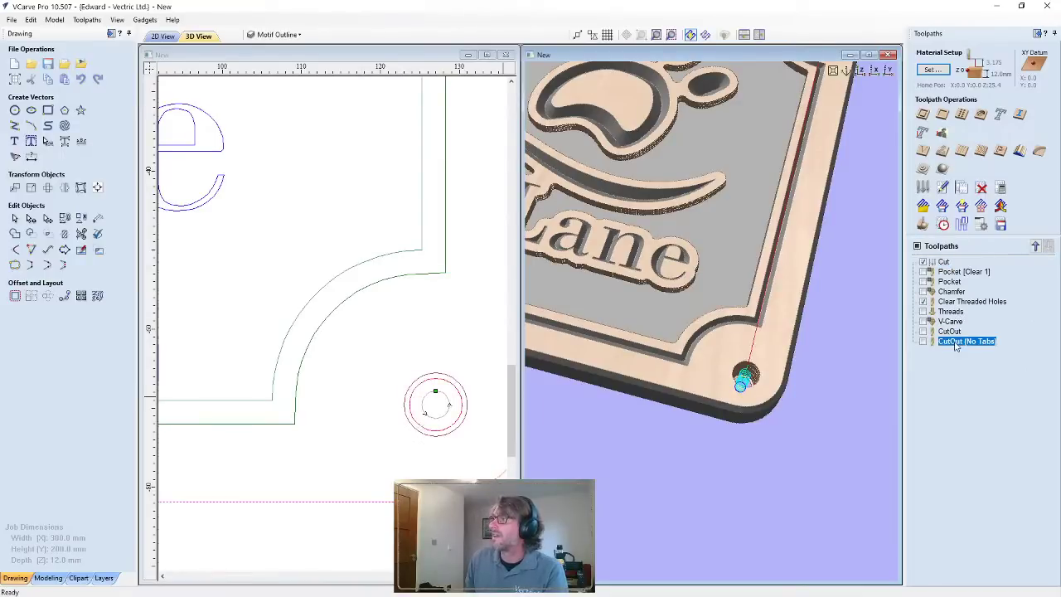
{"action": "left_click_drag", "start_coordinate": [957, 344], "coordinate": [943, 266]}
{"action": "left_click", "coordinate": [950, 341]}
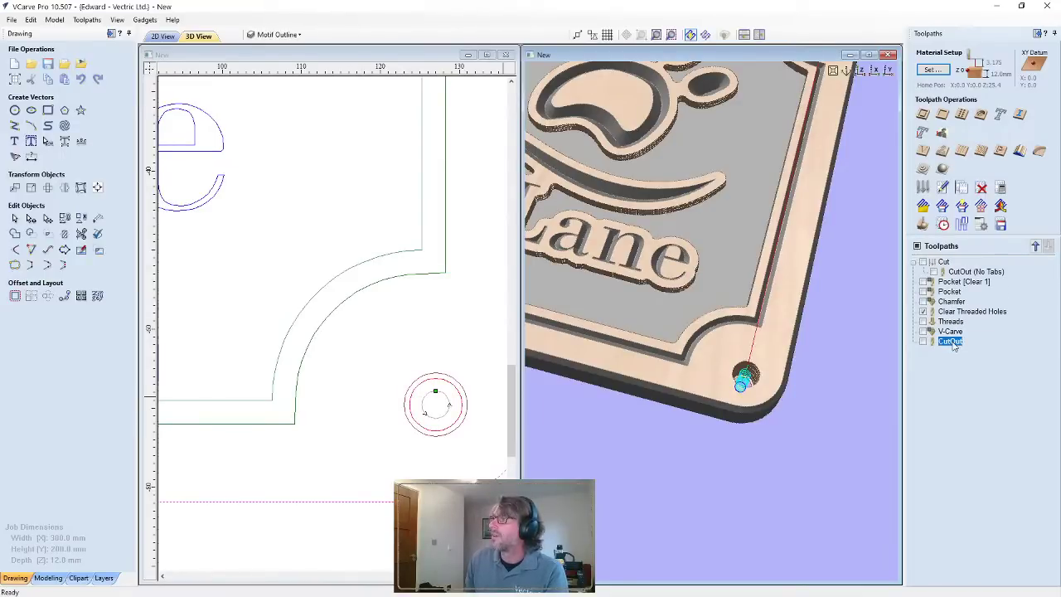
{"action": "left_click_drag", "start_coordinate": [950, 342], "coordinate": [954, 276]}
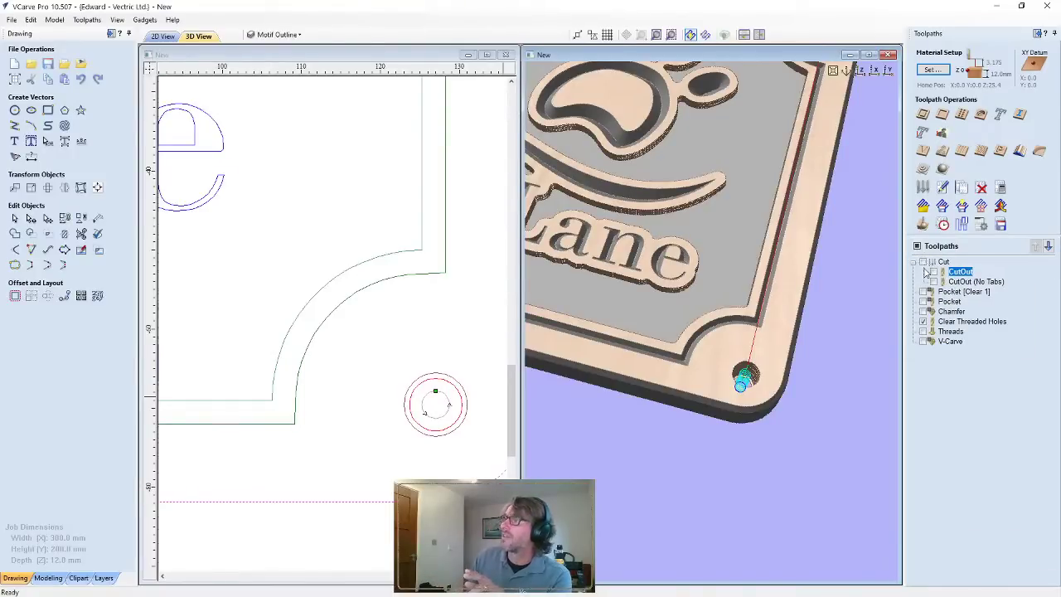
{"action": "left_click", "coordinate": [924, 262]}
{"action": "left_click", "coordinate": [924, 262]}
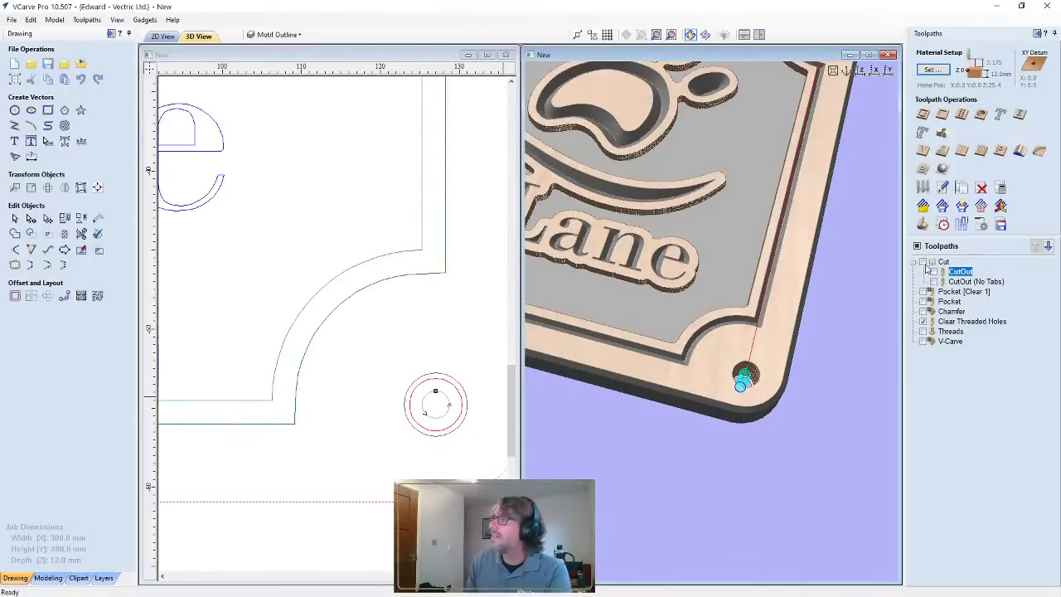
Select the V-Carve toolpath and hide the Clear Threaded Holes preview
{"action": "mouse_move", "coordinate": [958, 291]}
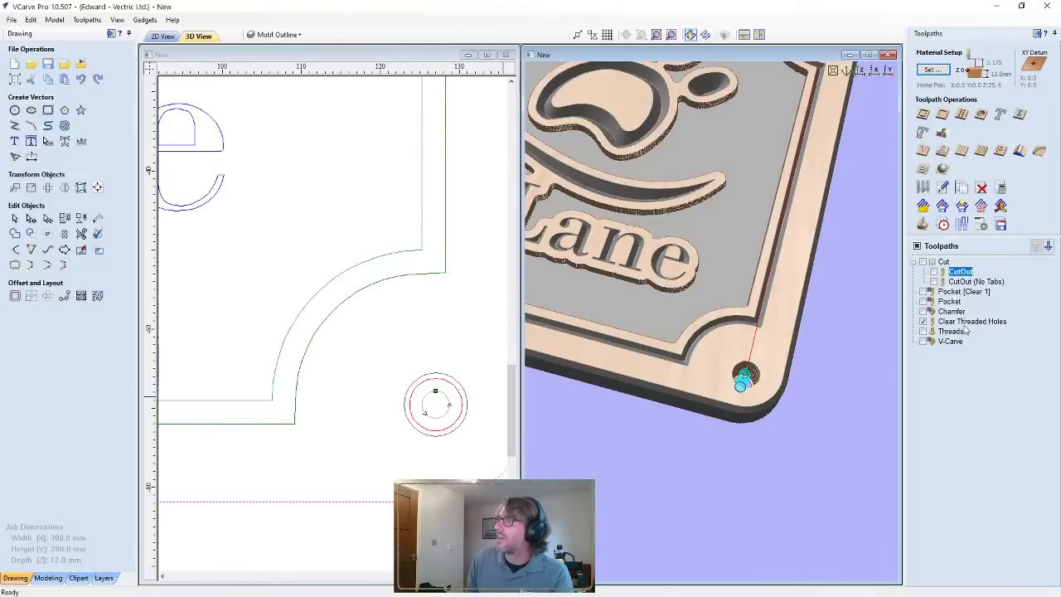
{"action": "mouse_move", "coordinate": [966, 328]}
{"action": "mouse_move", "coordinate": [955, 347]}
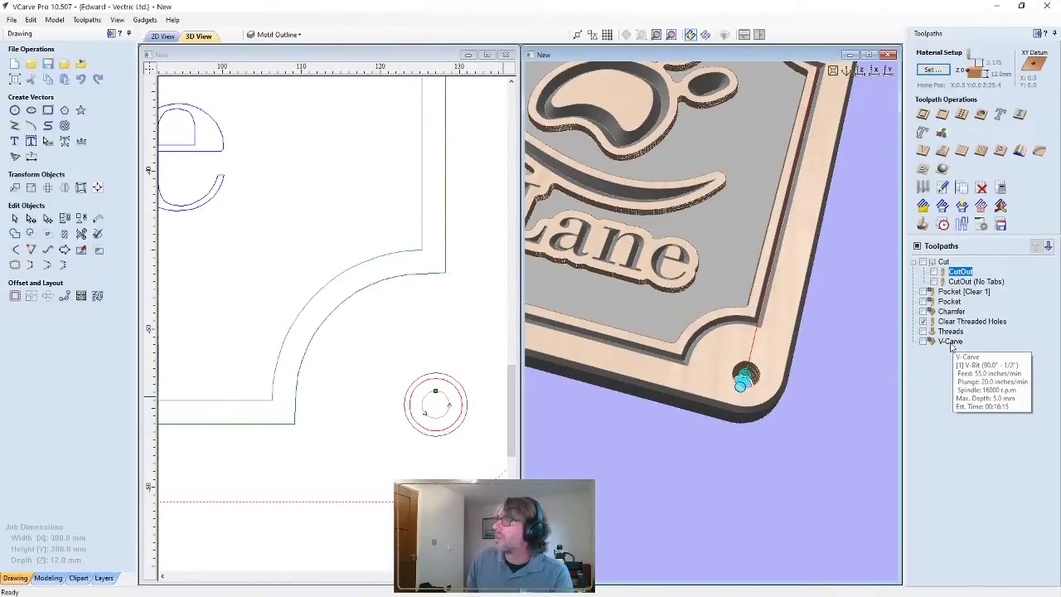
{"action": "left_click", "coordinate": [951, 341]}
{"action": "left_click", "coordinate": [924, 322]}
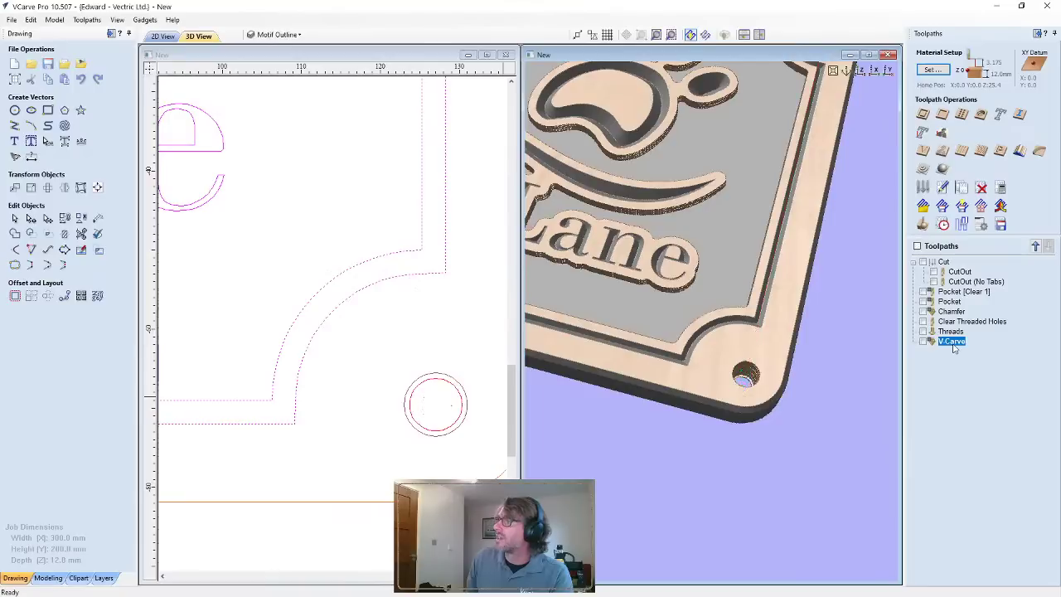
Show all toolpaths using the V-Carve tool and group the visible Chamfer and V-Carve
{"action": "right_click", "coordinate": [952, 344]}
{"action": "mouse_move", "coordinate": [964, 354]}
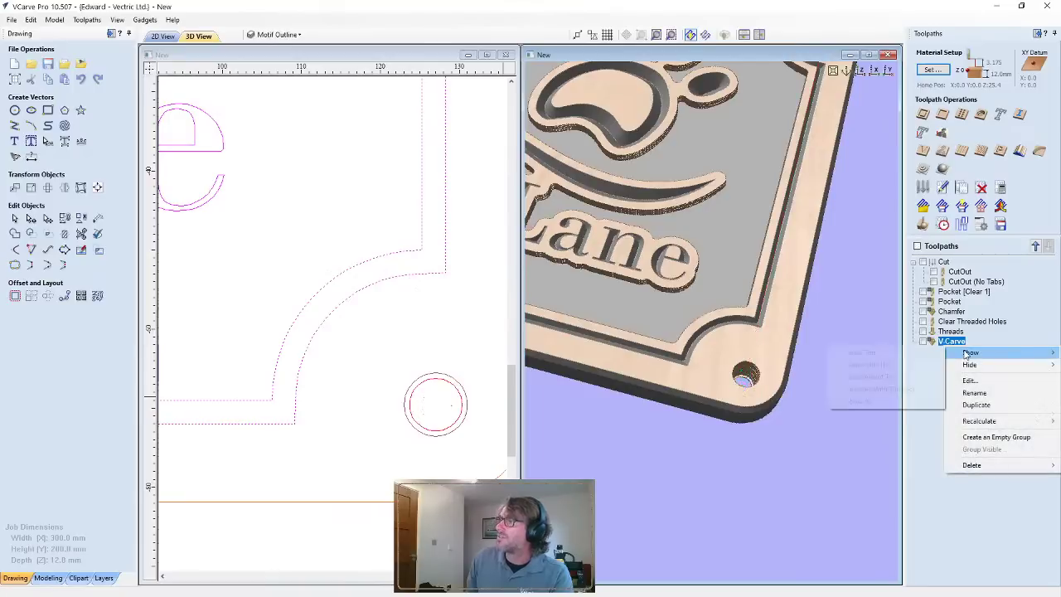
{"action": "left_click", "coordinate": [905, 389]}
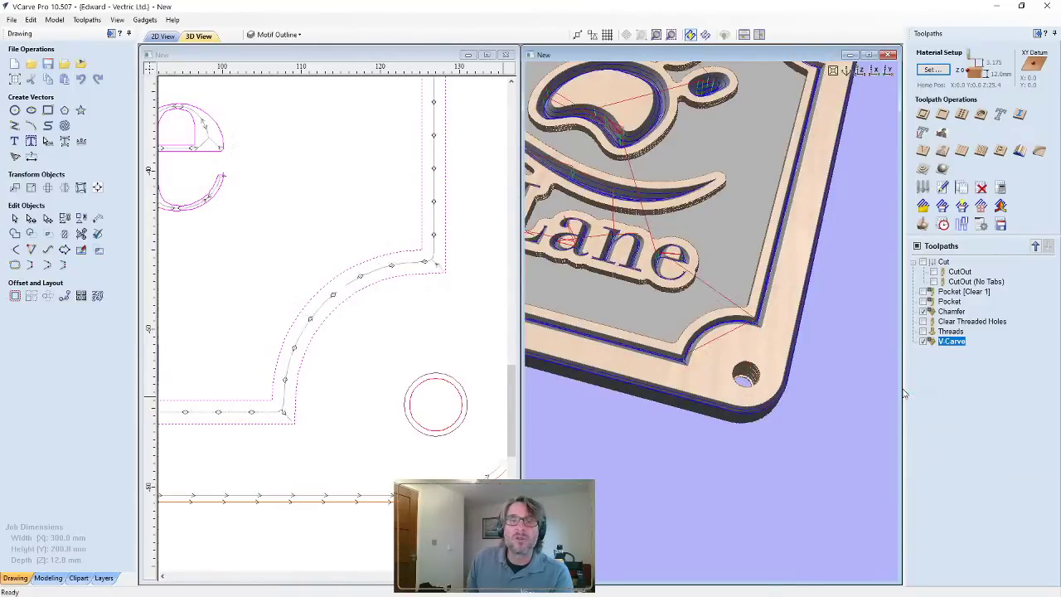
{"action": "right_click", "coordinate": [962, 345]}
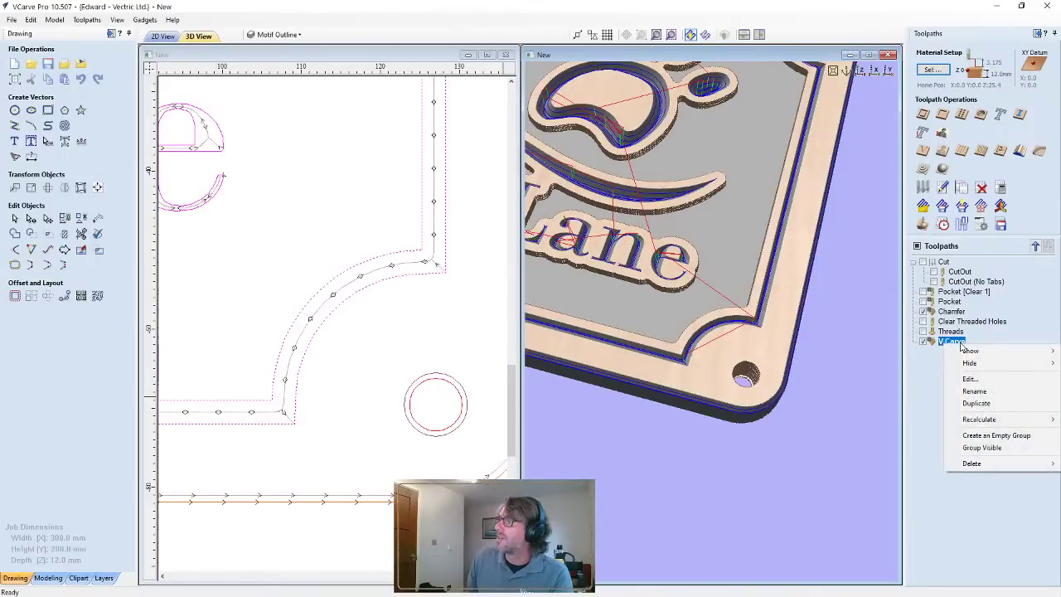
{"action": "left_click", "coordinate": [979, 449]}
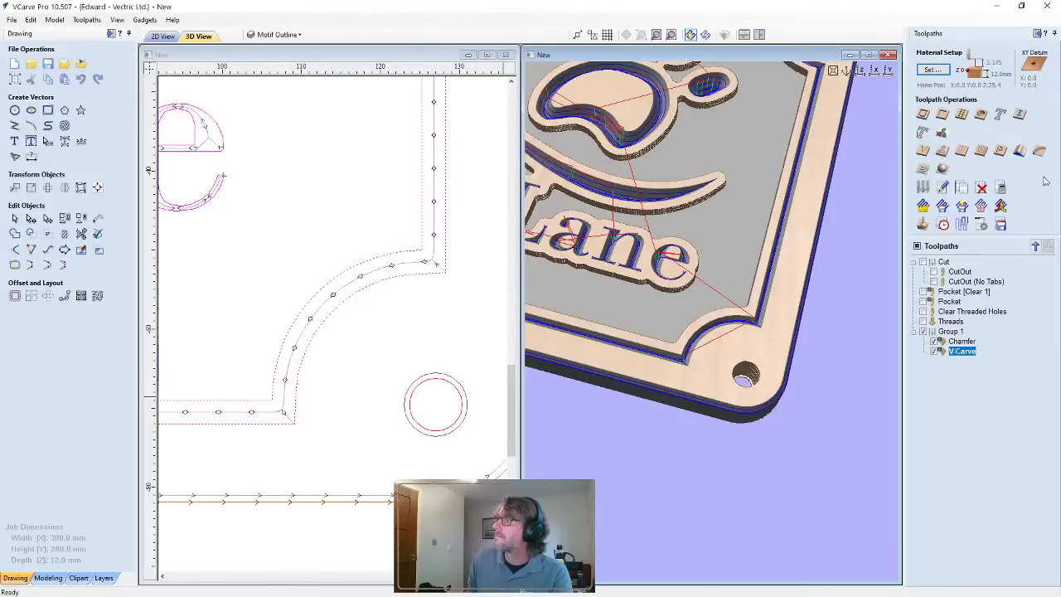
Save the visible Chamfer and V-Carve toolpaths to multiple separate files
{"action": "left_click", "coordinate": [1003, 224]}
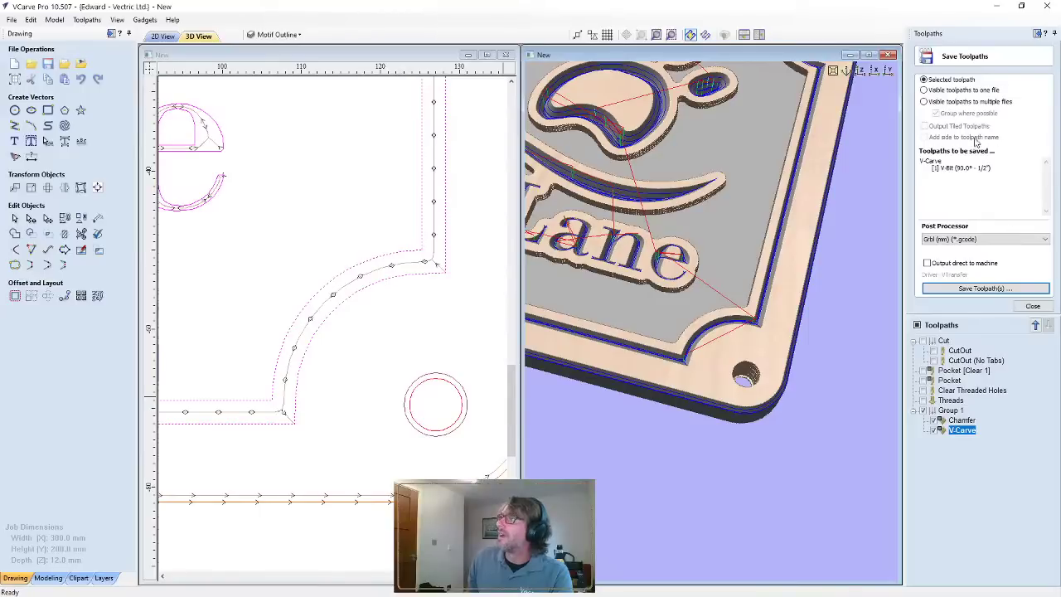
{"action": "left_click", "coordinate": [958, 102]}
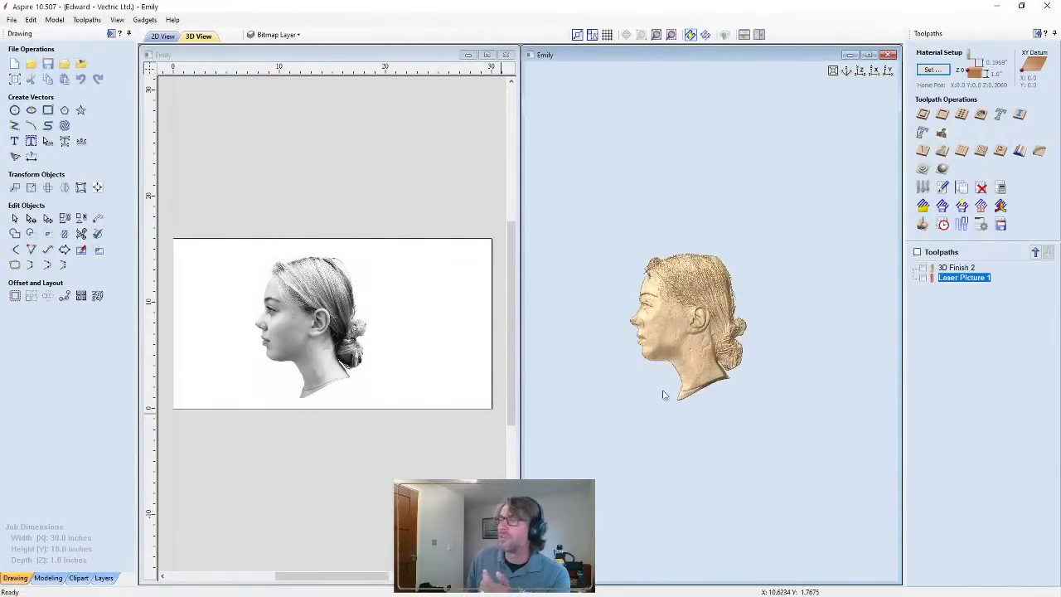
Zoom in and orbit the 3D Emily head relief, viewing it at an angle and in side profile
{"action": "scroll", "coordinate": [268, 355], "scroll_direction": "up", "scroll_amount": 2}
{"action": "scroll", "coordinate": [267, 355], "scroll_direction": "up", "scroll_amount": 1}
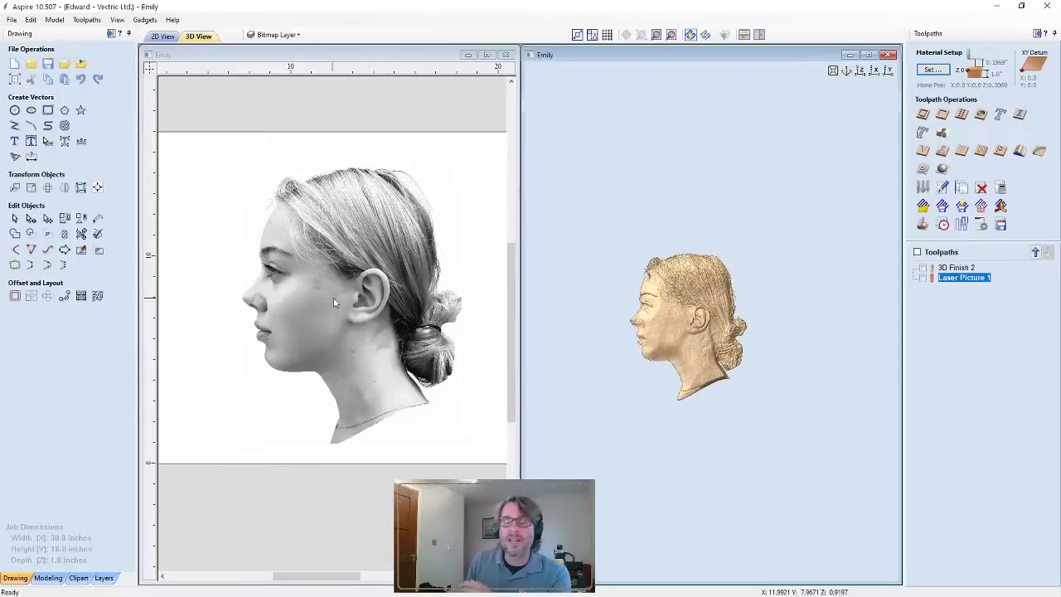
{"action": "scroll", "coordinate": [743, 352], "scroll_direction": "up", "scroll_amount": 5}
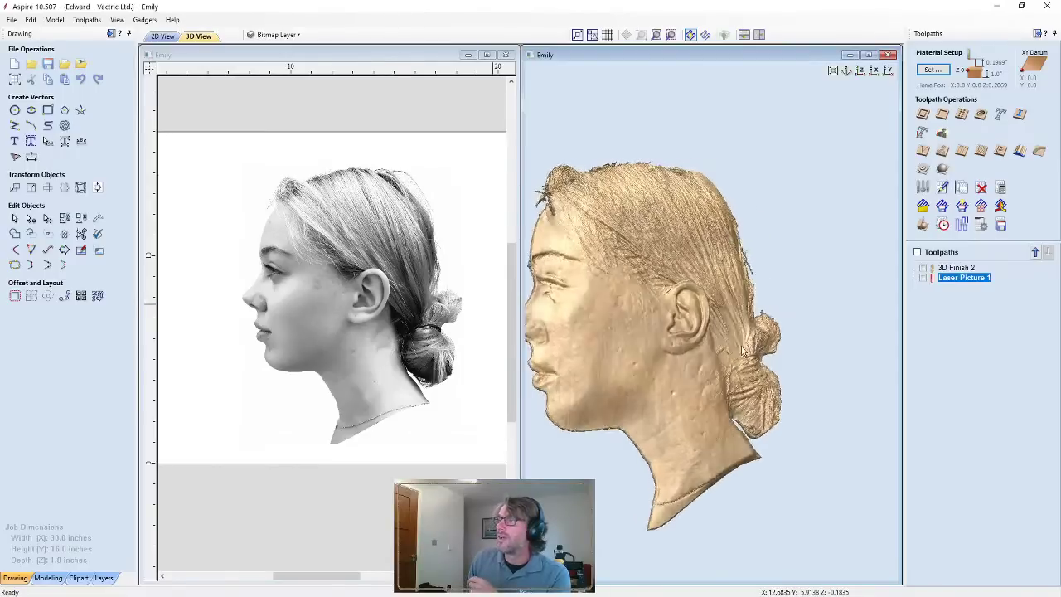
{"action": "left_click_drag", "start_coordinate": [743, 353], "coordinate": [778, 406]}
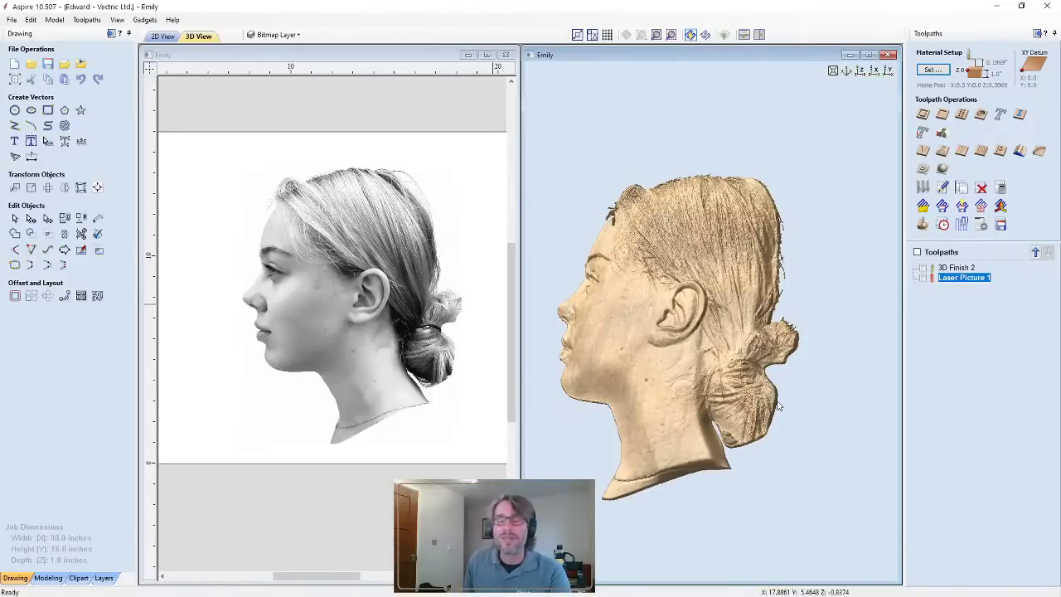
{"action": "left_click_drag", "start_coordinate": [778, 405], "coordinate": [771, 398]}
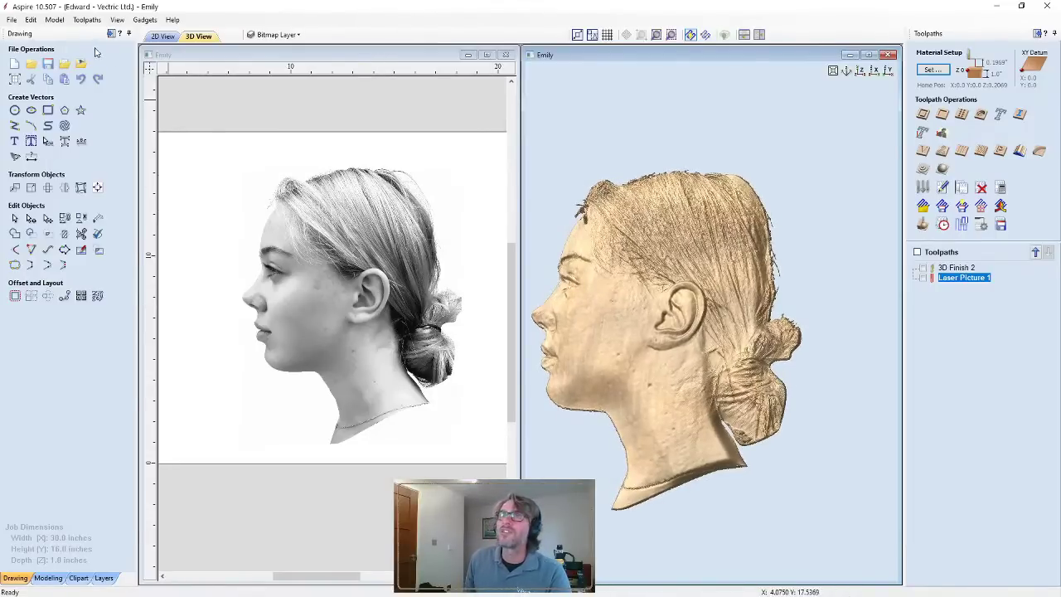
{"action": "left_click", "coordinate": [11, 19]}
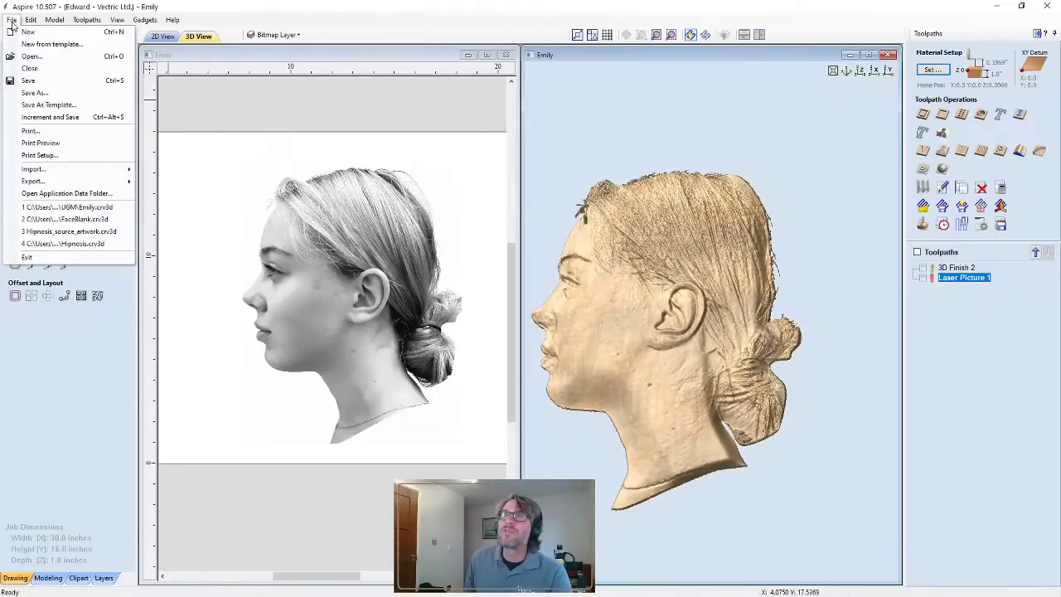
Close the Emily job without saving, then switch to the Freepik side-portrait photo in Firefox
{"action": "left_click", "coordinate": [29, 69]}
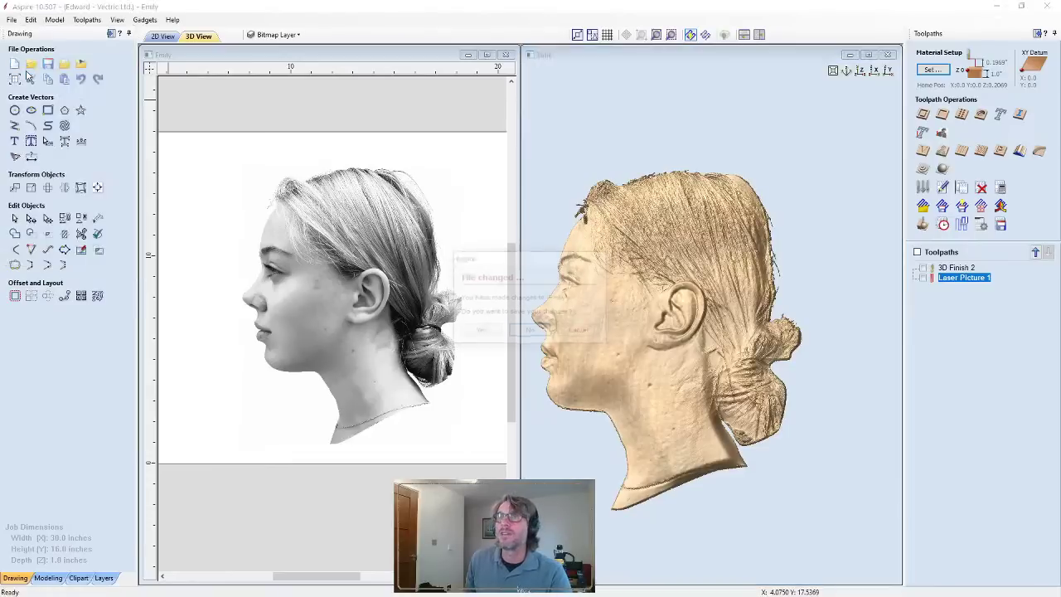
{"action": "left_click", "coordinate": [528, 331]}
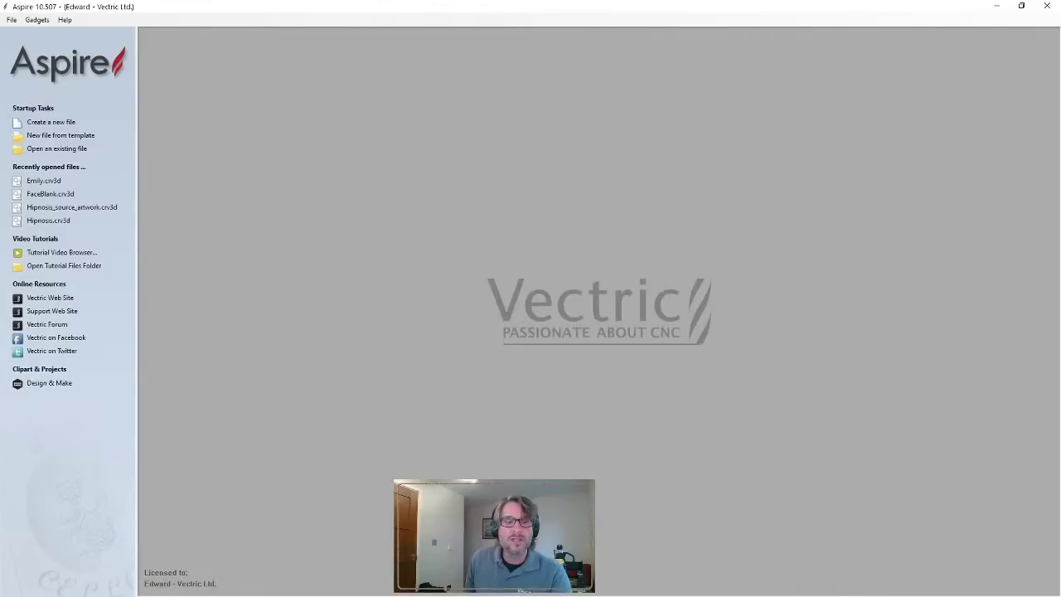
{"action": "key", "text": "alt+Tab"}
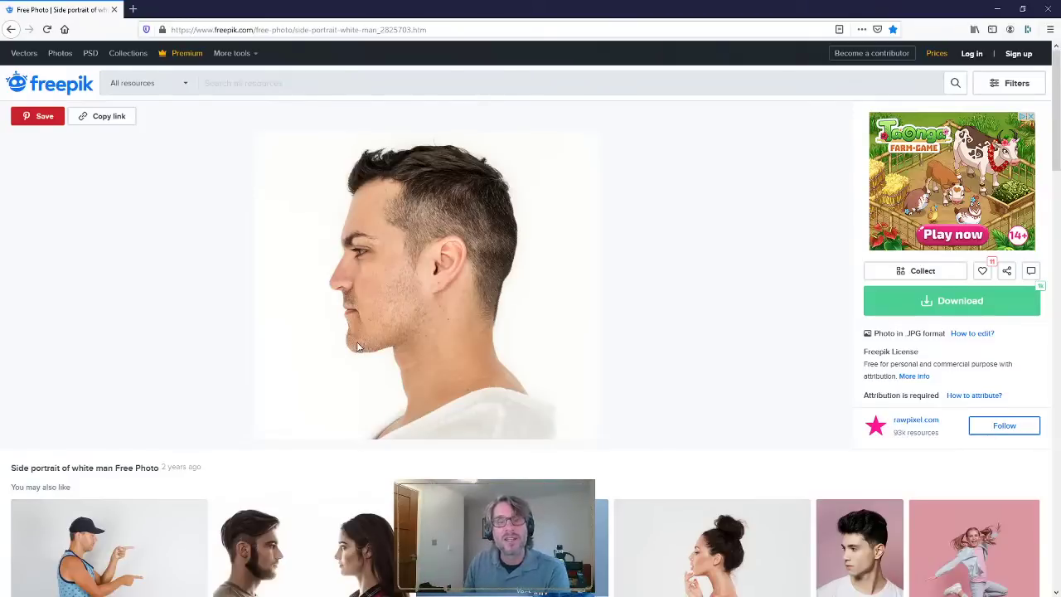
Open FaceBlank.crv3d from recent files and drop the Freepik side-portrait photo onto its canvas
{"action": "left_click_drag", "start_coordinate": [623, 5], "coordinate": [550, 62]}
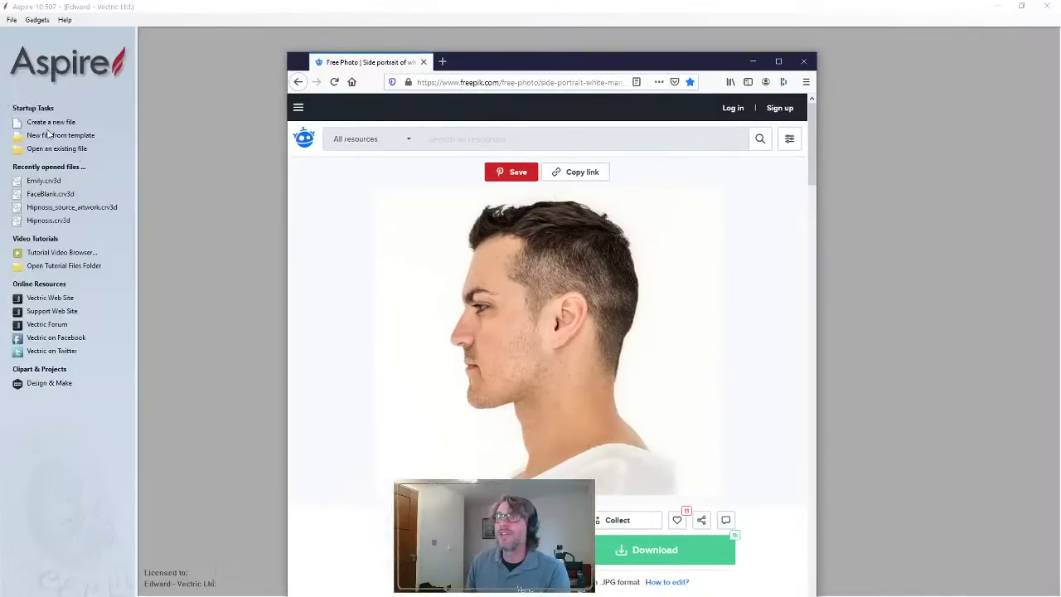
{"action": "left_click", "coordinate": [42, 194]}
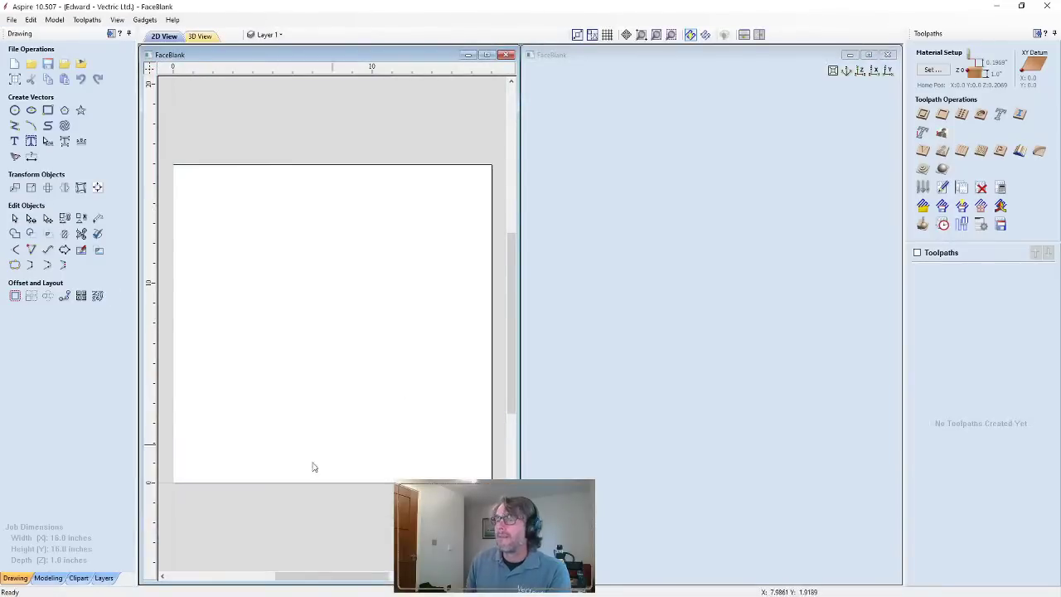
{"action": "key", "text": "alt+Tab"}
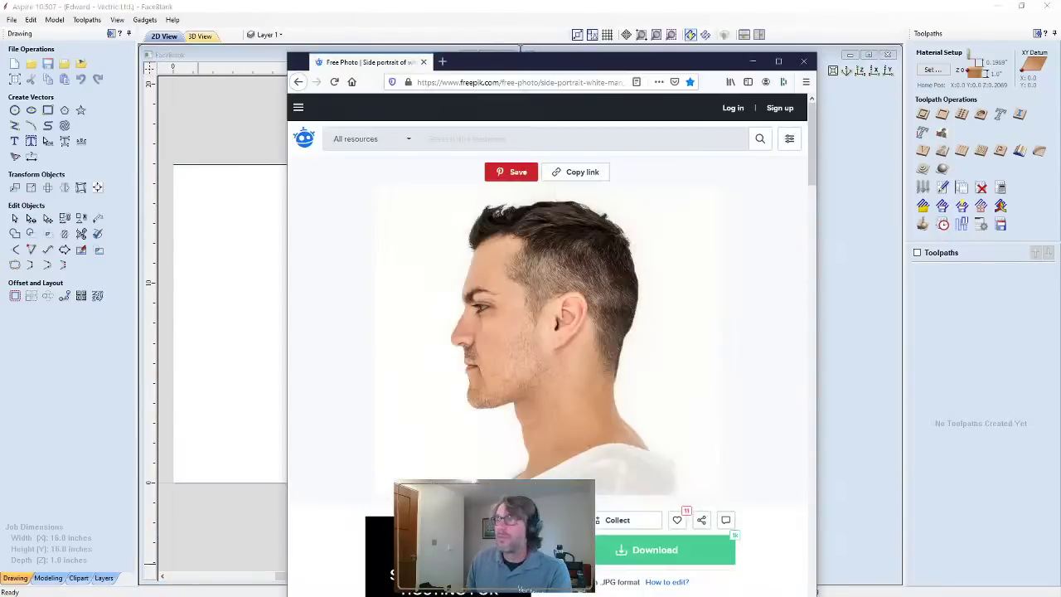
{"action": "left_click_drag", "start_coordinate": [552, 372], "coordinate": [241, 336]}
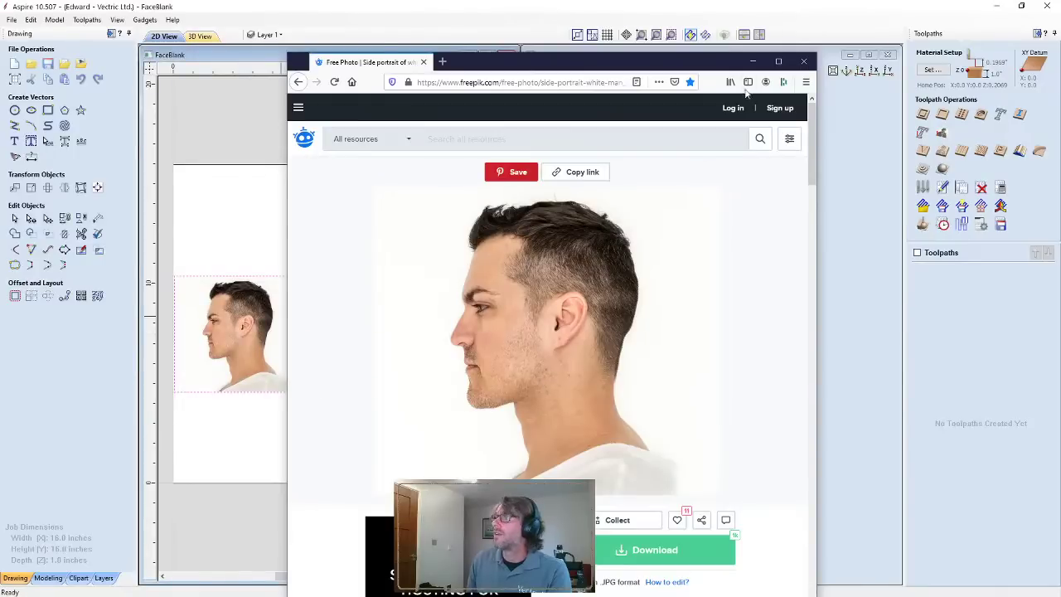
{"action": "left_click", "coordinate": [753, 60]}
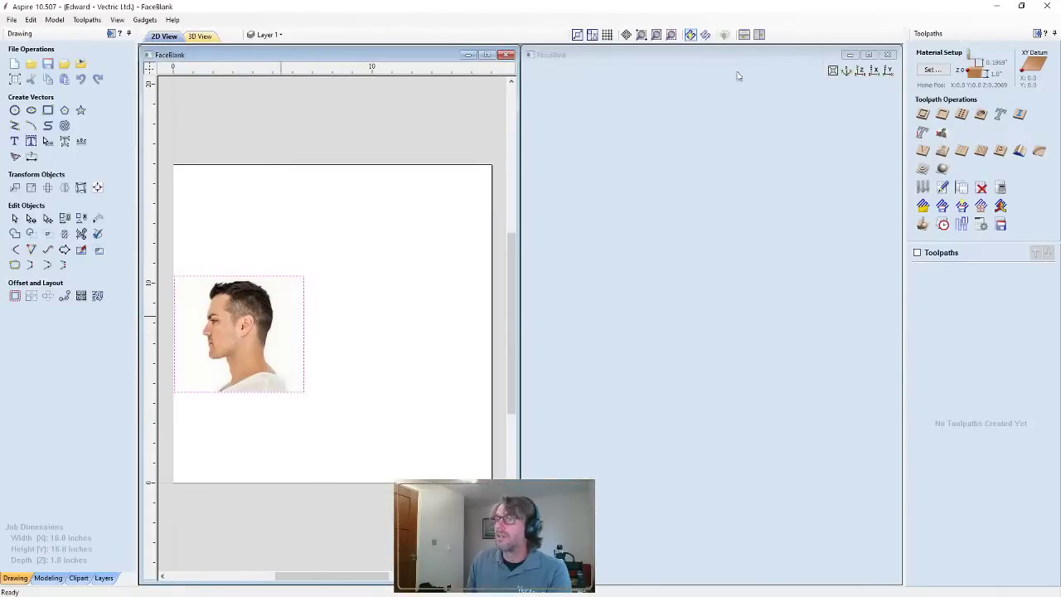
Scale up the imported portrait photo and centre it on the page
{"action": "left_click", "coordinate": [255, 368]}
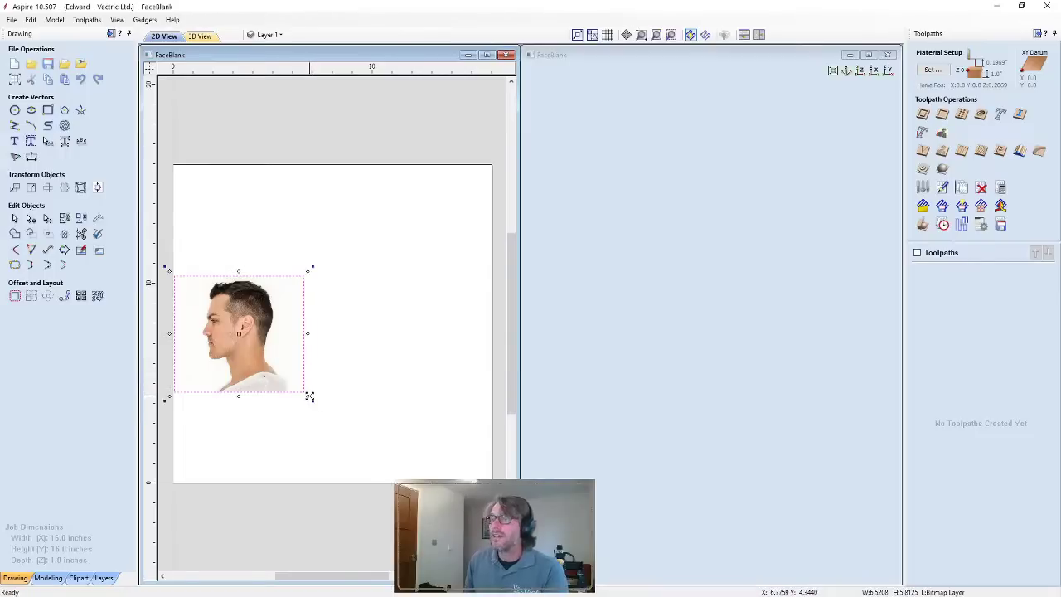
{"action": "left_click_drag", "start_coordinate": [309, 396], "coordinate": [473, 469]}
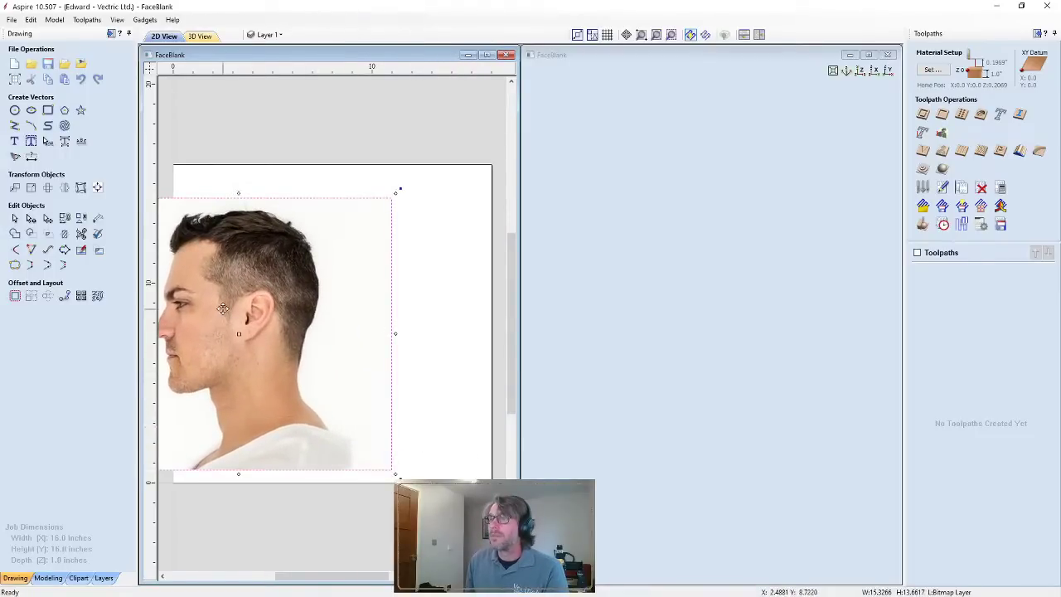
{"action": "left_click_drag", "start_coordinate": [223, 308], "coordinate": [310, 297]}
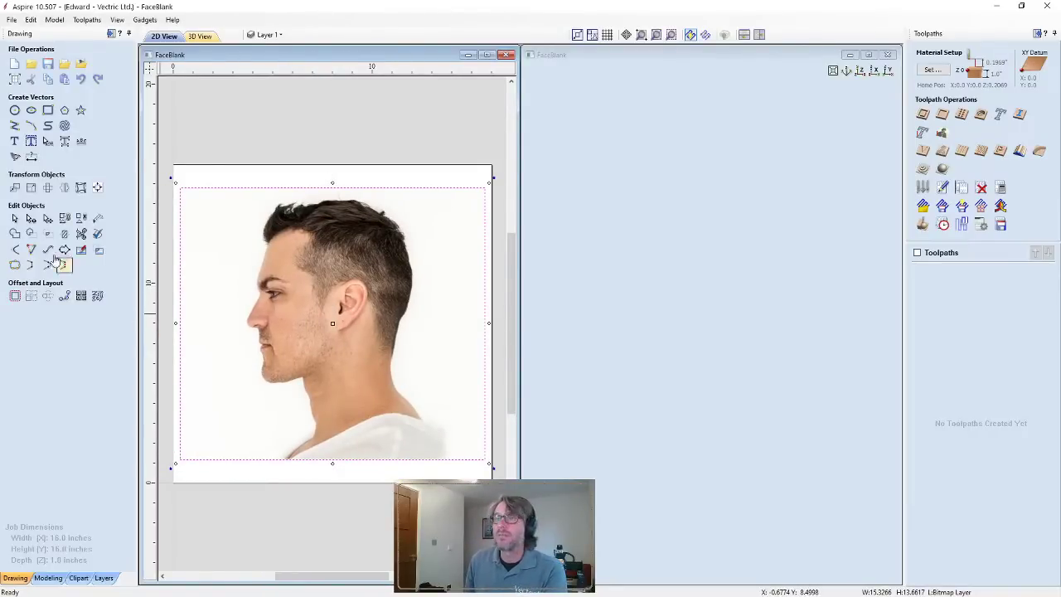
Trace the photo into vectors with threshold 0.80 and noise filter 10
{"action": "left_click", "coordinate": [15, 156]}
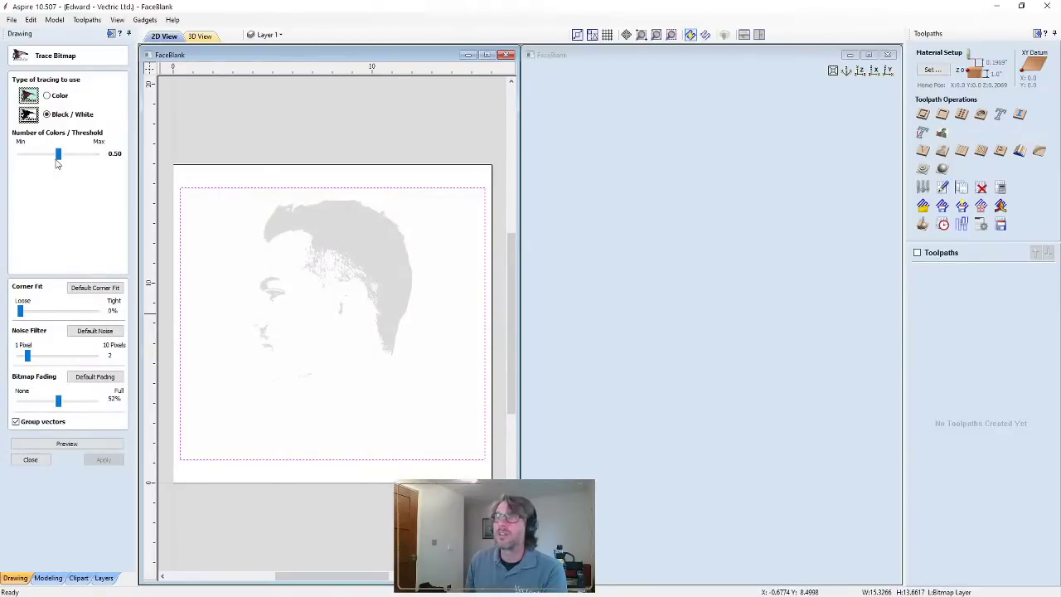
{"action": "mouse_move", "coordinate": [58, 154]}
{"action": "left_mouse_down"}
{"action": "mouse_move", "coordinate": [32, 159]}
{"action": "mouse_move", "coordinate": [85, 157]}
{"action": "mouse_move", "coordinate": [82, 174]}
{"action": "left_mouse_up"}
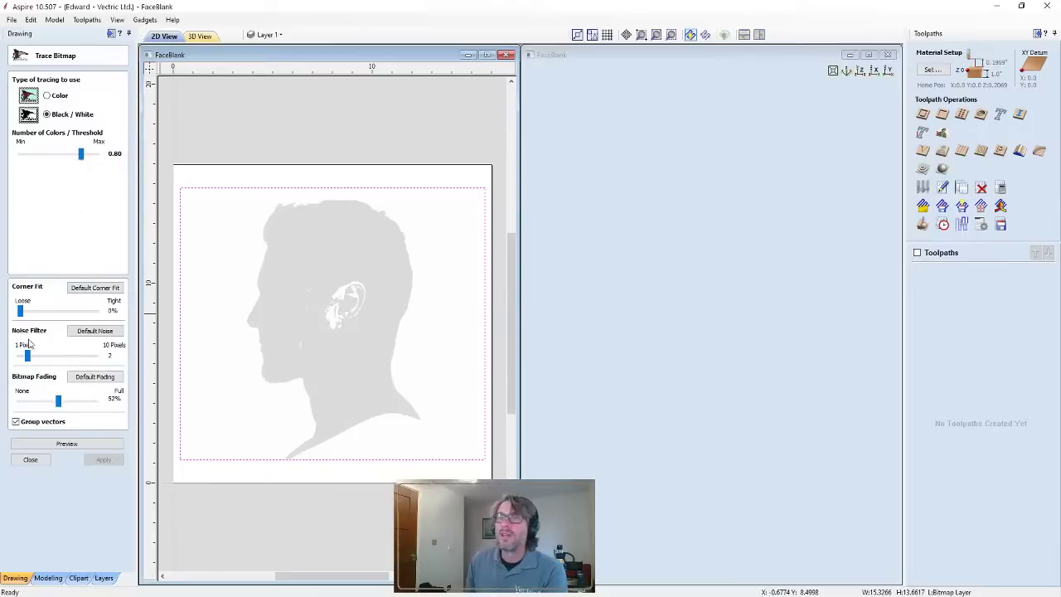
{"action": "left_click_drag", "start_coordinate": [27, 356], "coordinate": [121, 360]}
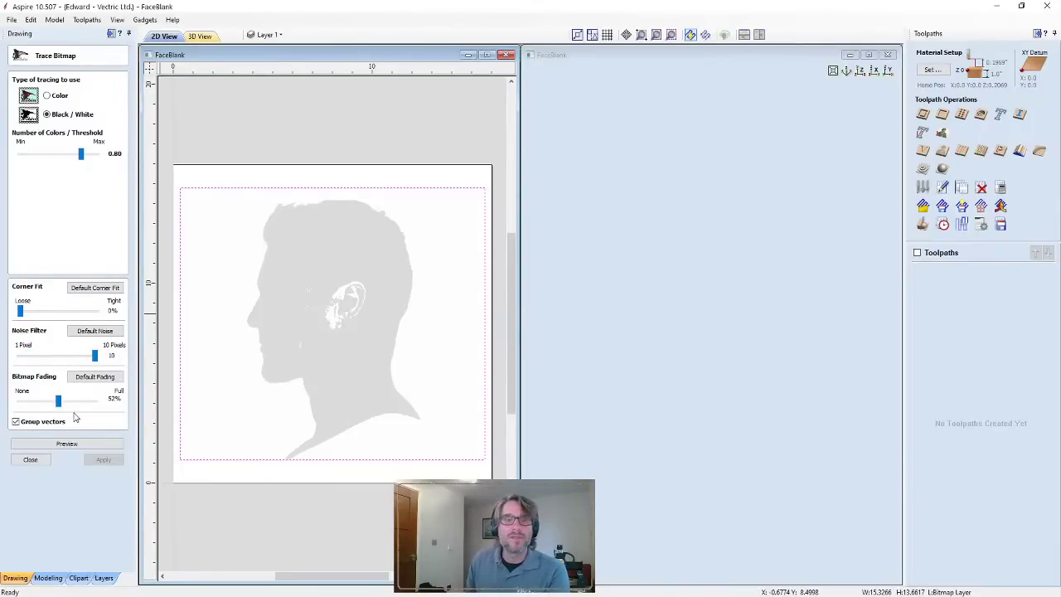
{"action": "left_click", "coordinate": [83, 444]}
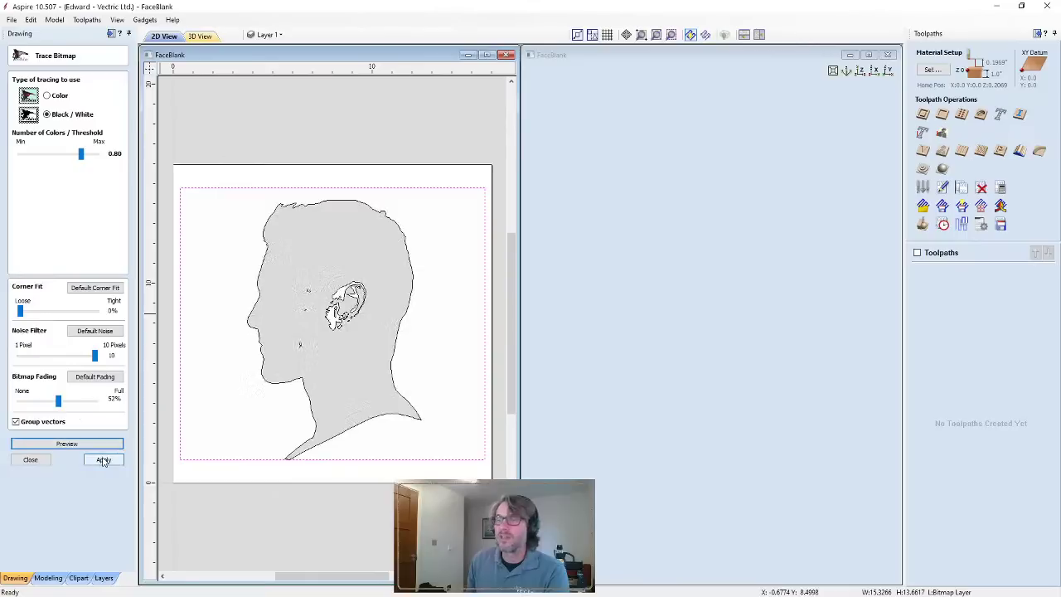
{"action": "left_click", "coordinate": [104, 460]}
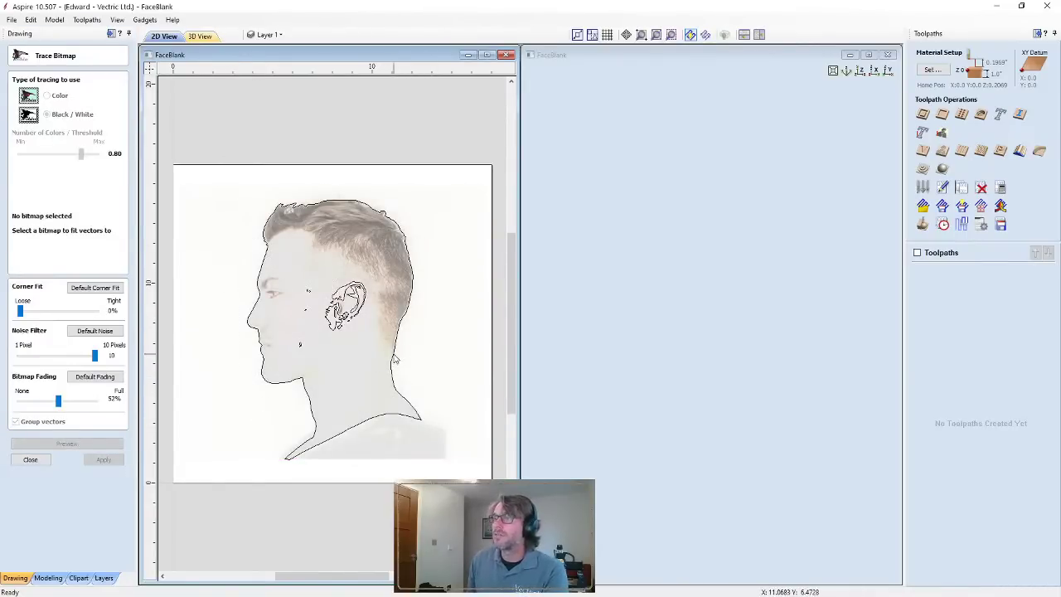
Select the traced head outlines, then pick out the small traced shapes in the ear
{"action": "left_click", "coordinate": [394, 358]}
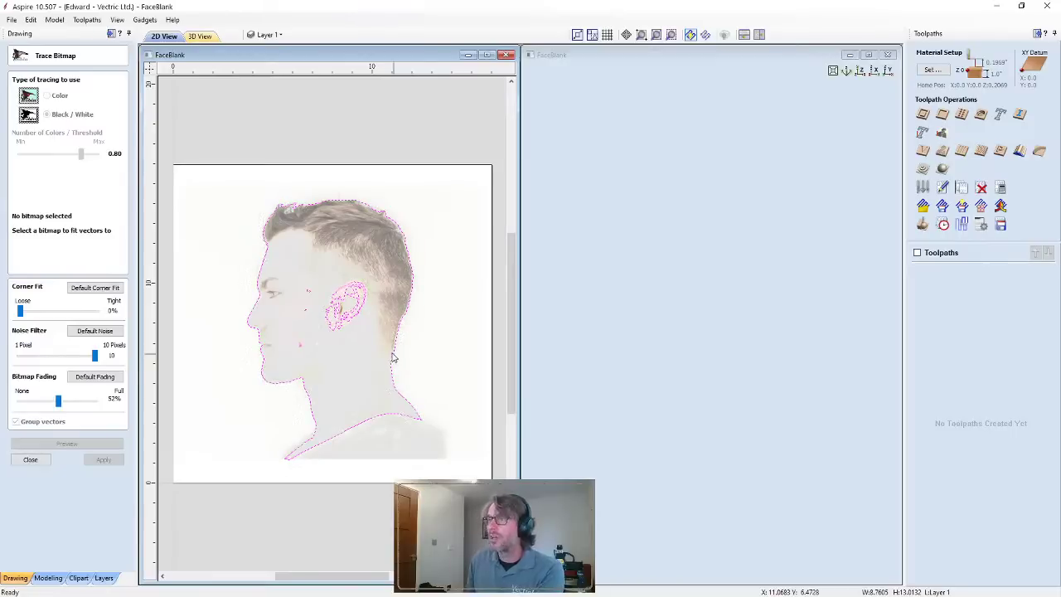
{"action": "mouse_move", "coordinate": [220, 266]}
{"action": "left_mouse_down"}
{"action": "mouse_move", "coordinate": [307, 332]}
{"action": "mouse_move", "coordinate": [437, 370]}
{"action": "mouse_move", "coordinate": [177, 265]}
{"action": "mouse_move", "coordinate": [398, 370]}
{"action": "mouse_move", "coordinate": [431, 375]}
{"action": "left_mouse_up"}
{"action": "left_click", "coordinate": [444, 367]}
{"action": "left_click", "coordinate": [348, 313]}
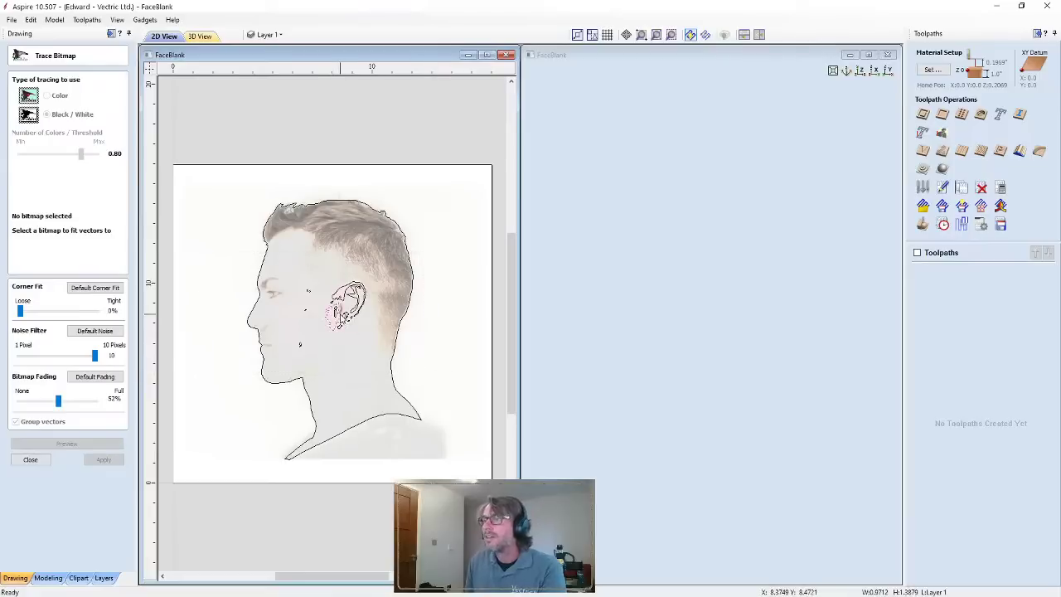
Close Trace Bitmap and delete the stray ear vectors
{"action": "left_click", "coordinate": [31, 461]}
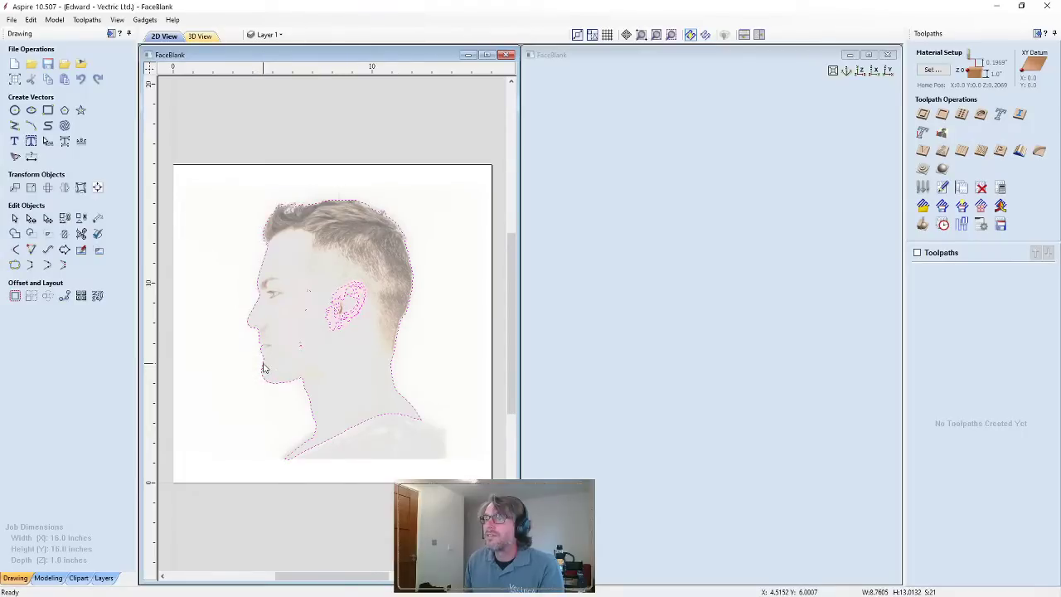
{"action": "left_click", "coordinate": [263, 369], "text": "shift"}
{"action": "key", "text": "Delete"}
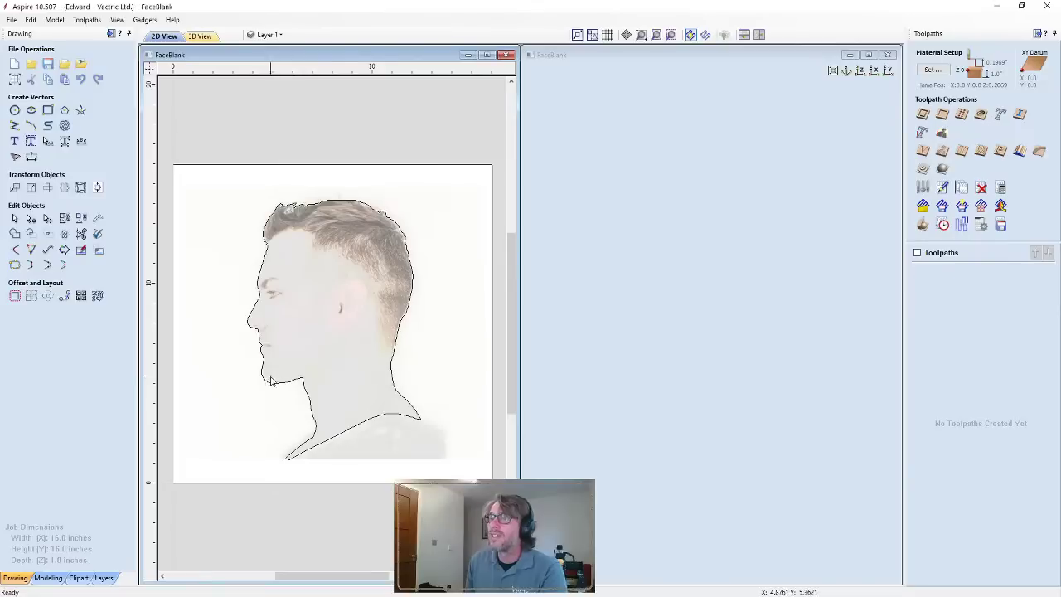
Mask the photo to the traced head outline, cropping it to about 8.76 × 13.01 inches
{"action": "left_click", "coordinate": [265, 385]}
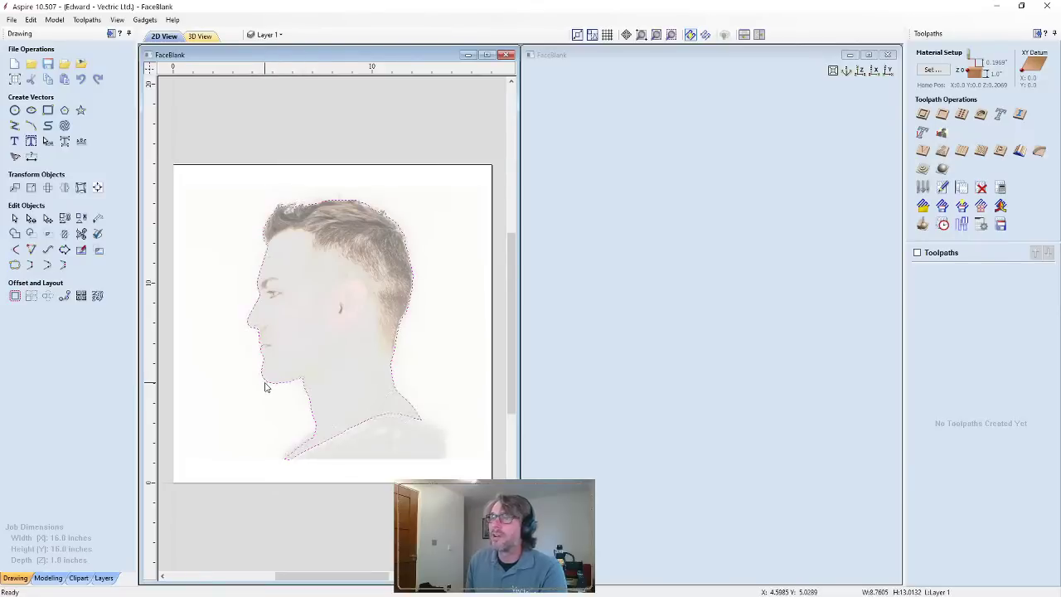
{"action": "left_click", "coordinate": [335, 363]}
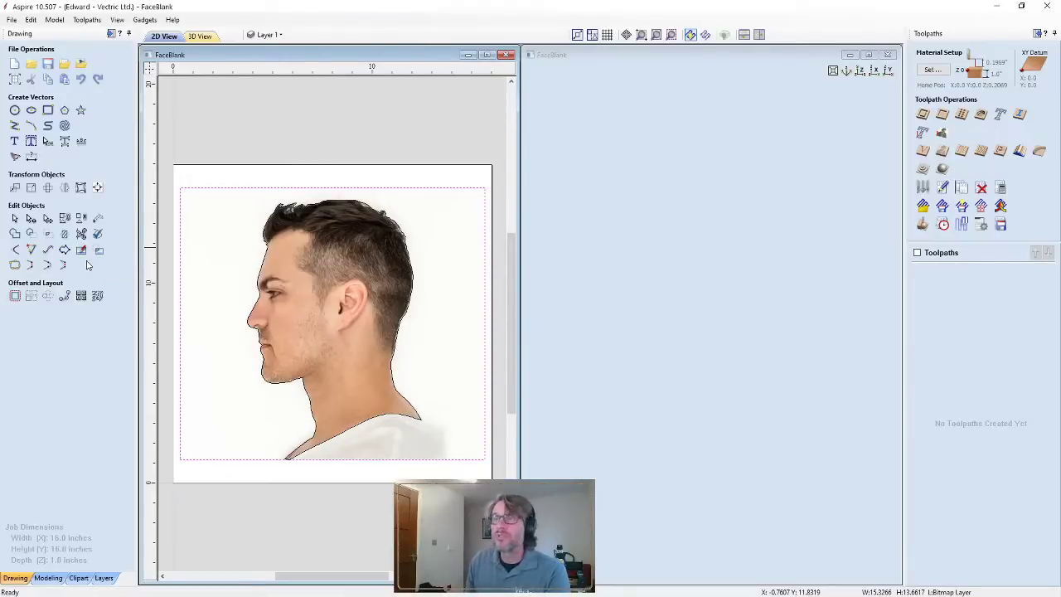
{"action": "left_click", "coordinate": [280, 276]}
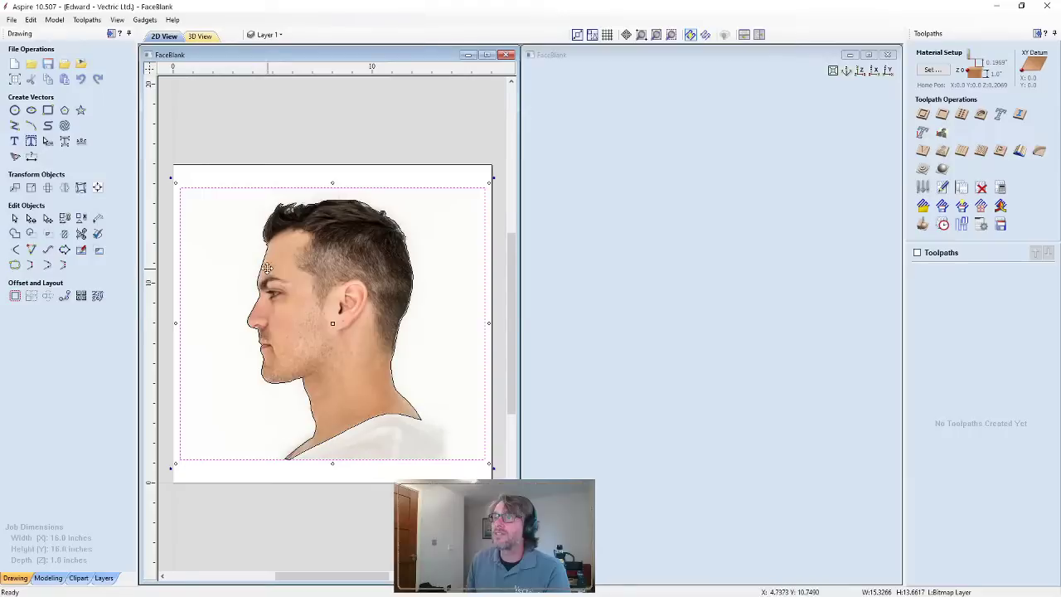
{"action": "left_click", "coordinate": [232, 479]}
{"action": "left_click", "coordinate": [320, 454]}
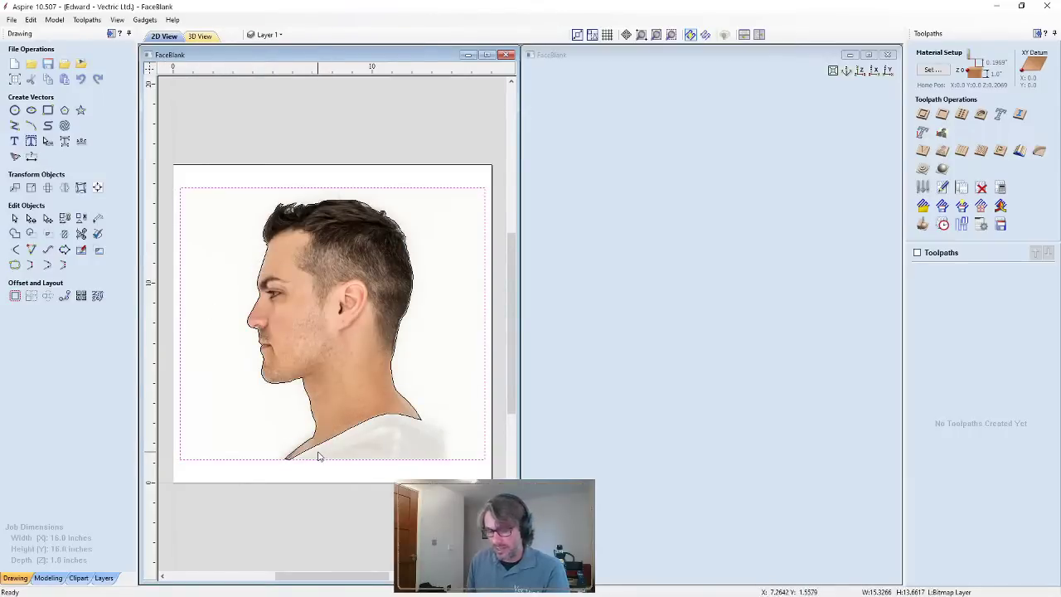
{"action": "left_click", "coordinate": [312, 452], "text": "shift"}
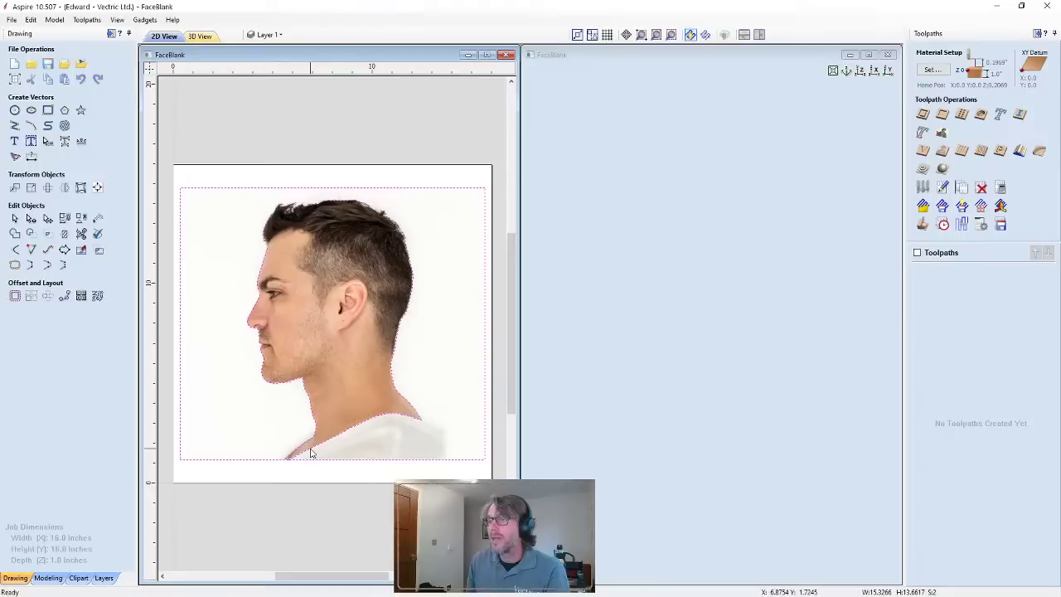
{"action": "left_click", "coordinate": [97, 250]}
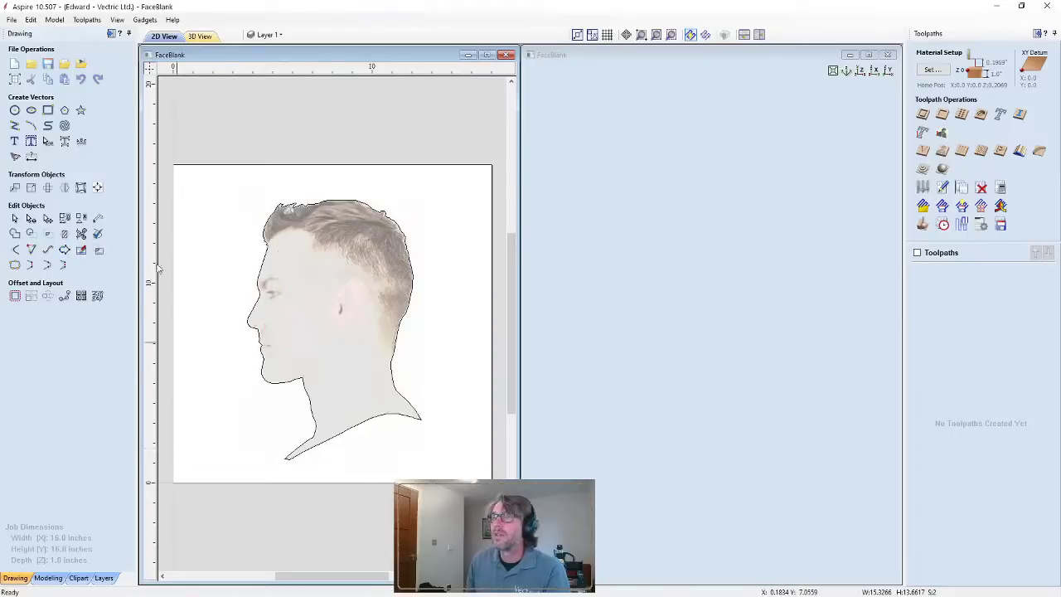
{"action": "left_click", "coordinate": [348, 310]}
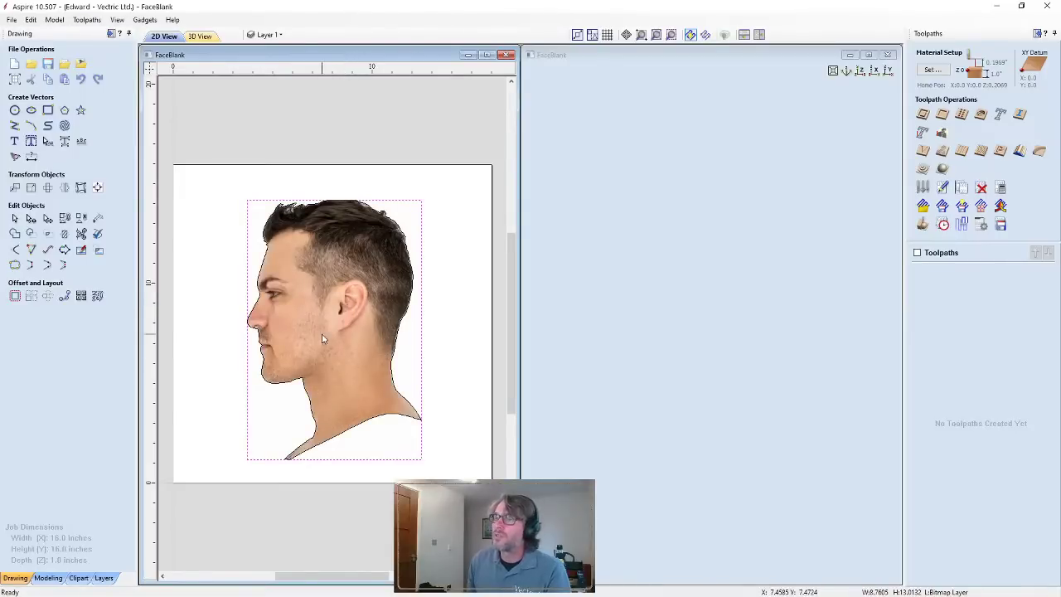
Set the face photo's fading to 14% in Object Properties
{"action": "right_click", "coordinate": [323, 337]}
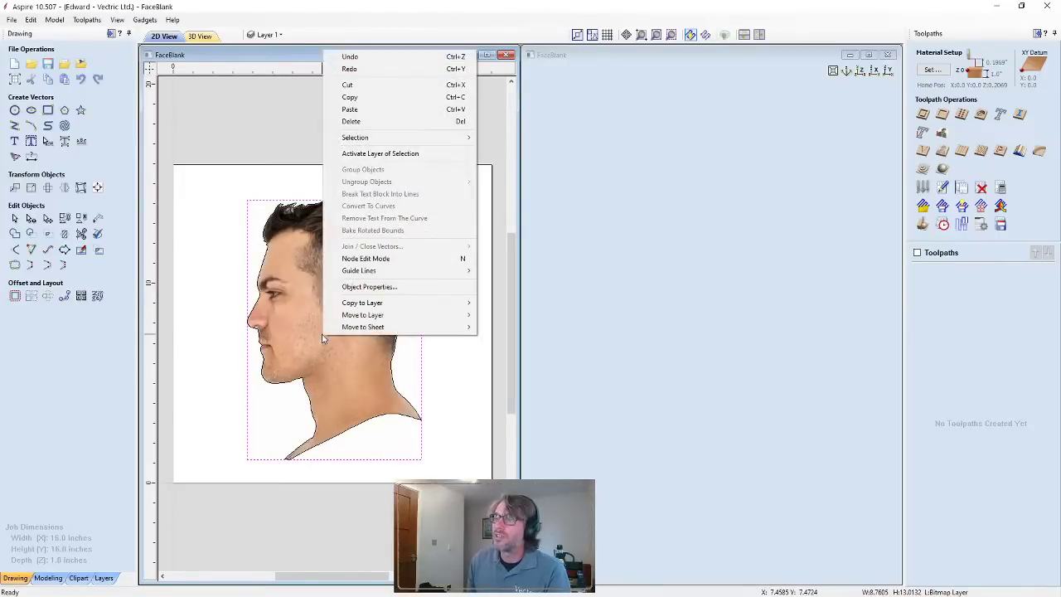
{"action": "left_click", "coordinate": [347, 287]}
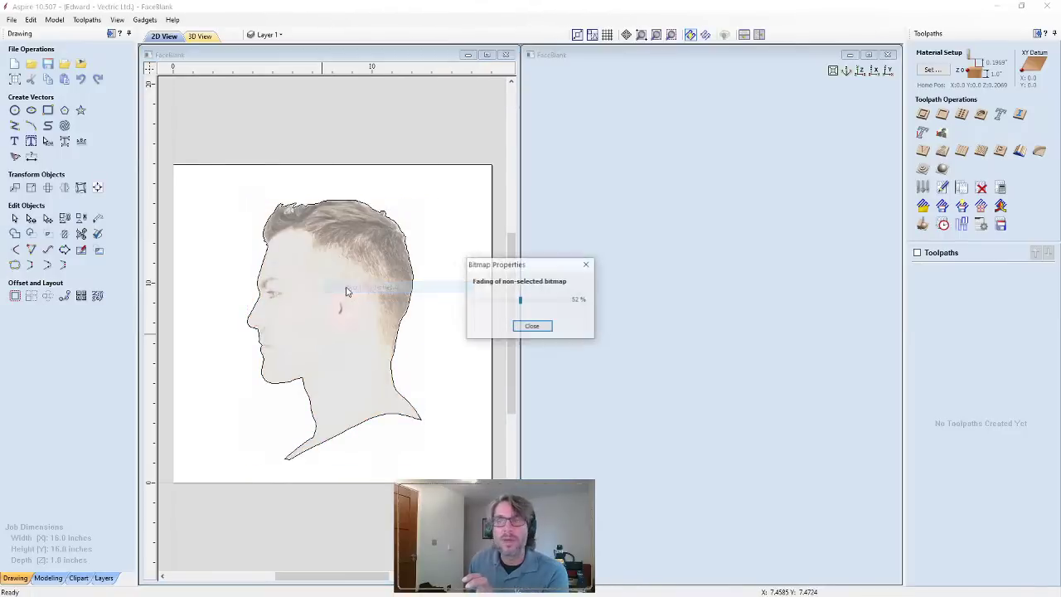
{"action": "left_click_drag", "start_coordinate": [486, 301], "coordinate": [489, 306]}
{"action": "left_click", "coordinate": [528, 326]}
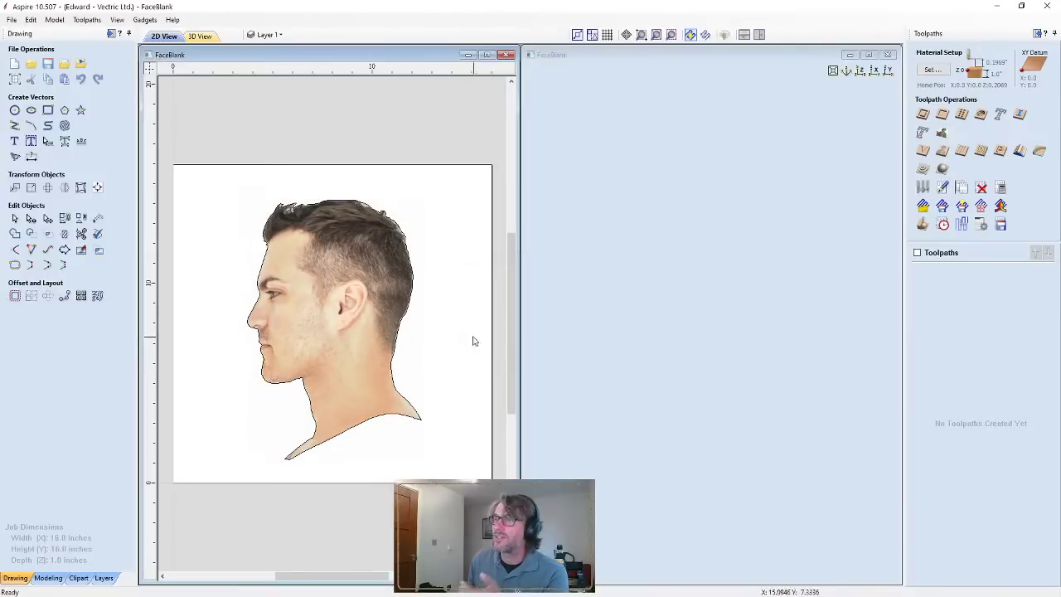
Select the head outline and zoom in on the face
{"action": "left_click", "coordinate": [390, 331]}
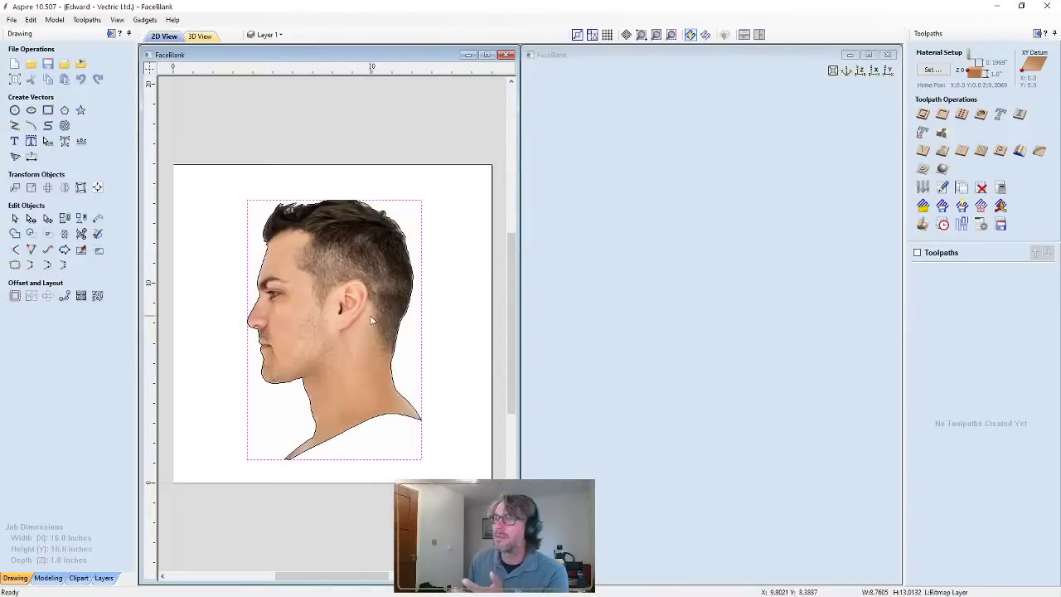
{"action": "left_click", "coordinate": [448, 323]}
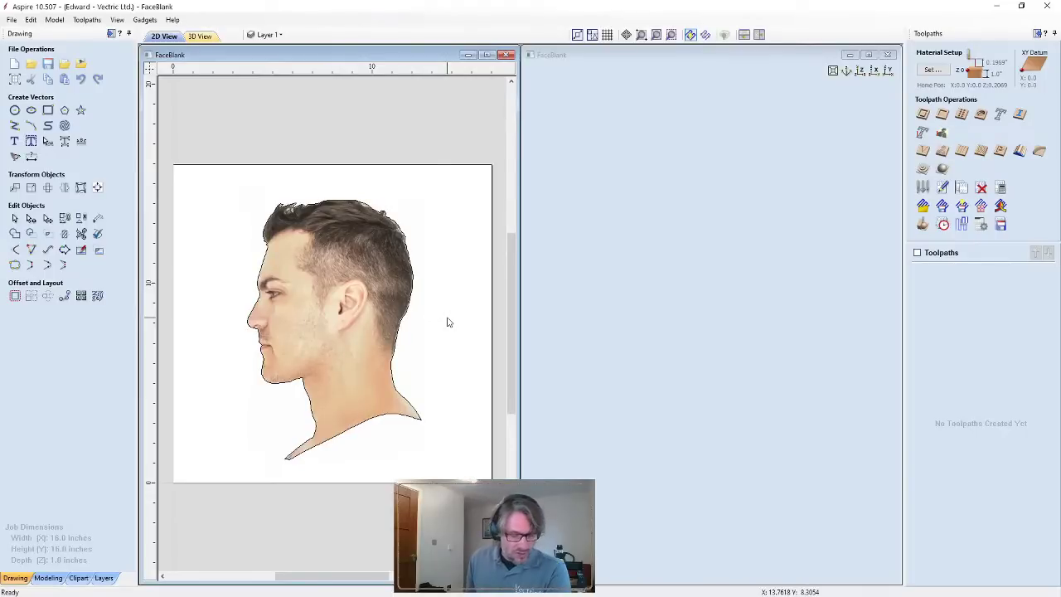
{"action": "left_click", "coordinate": [406, 322]}
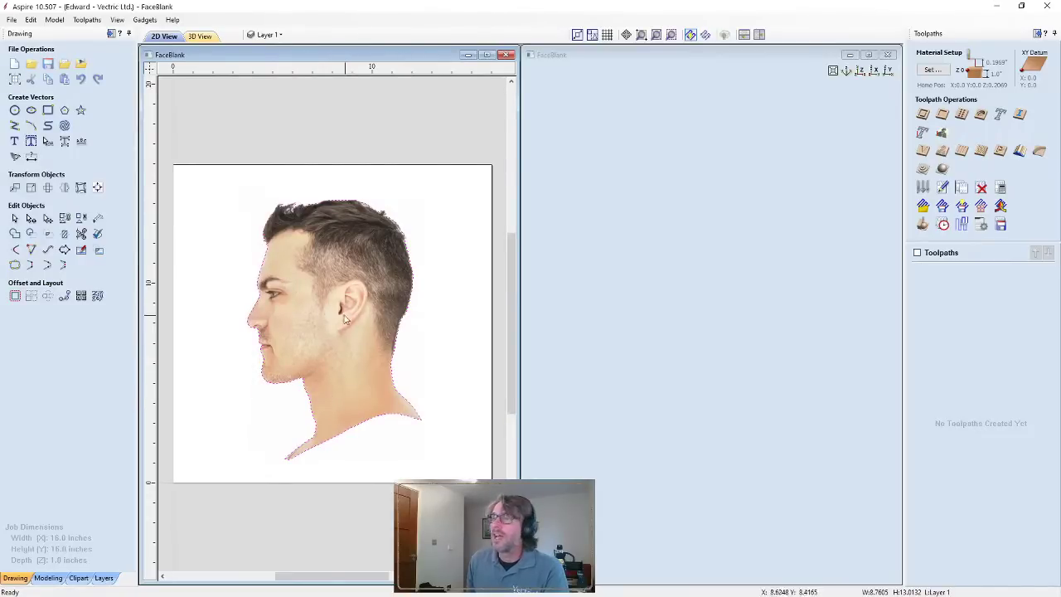
{"action": "scroll", "coordinate": [291, 289], "scroll_direction": "up", "scroll_amount": 2}
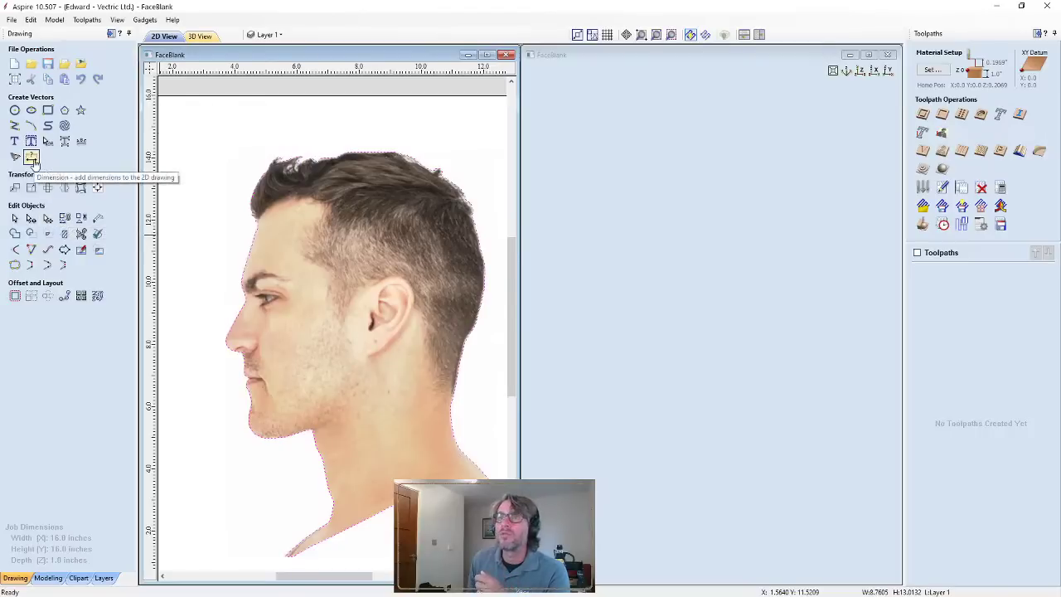
{"action": "left_click", "coordinate": [98, 218]}
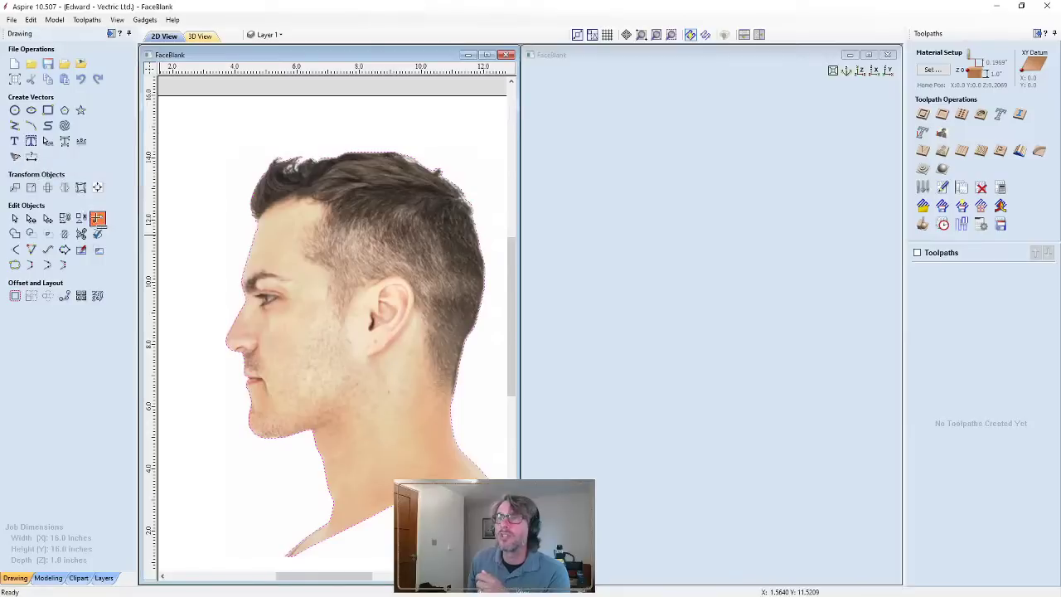
{"action": "left_click", "coordinate": [254, 300]}
{"action": "left_click_drag", "start_coordinate": [255, 300], "coordinate": [298, 292]}
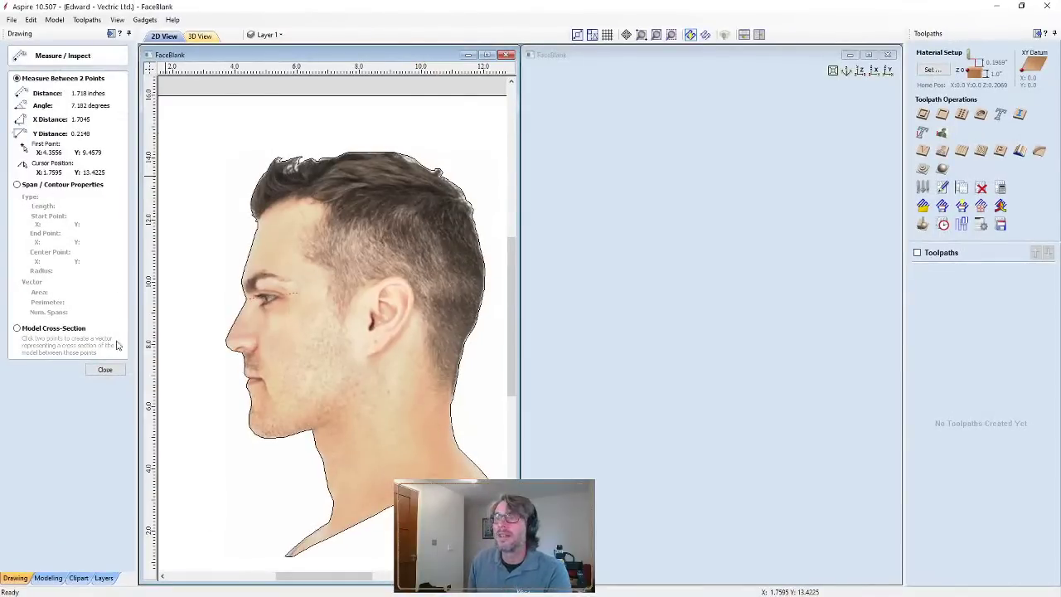
{"action": "left_click", "coordinate": [104, 369]}
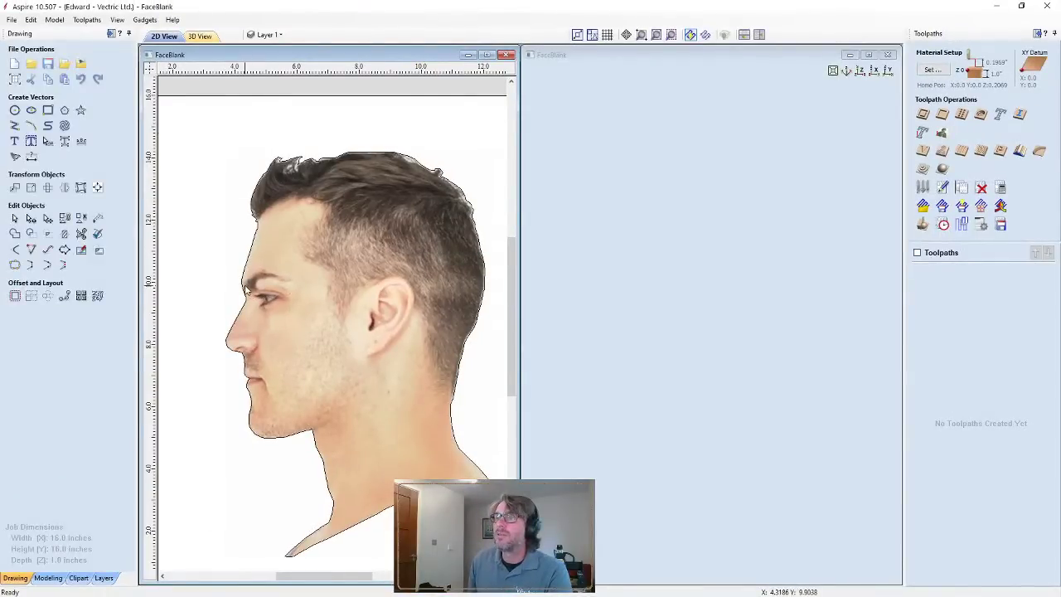
{"action": "left_click", "coordinate": [245, 286]}
{"action": "left_click", "coordinate": [246, 278]}
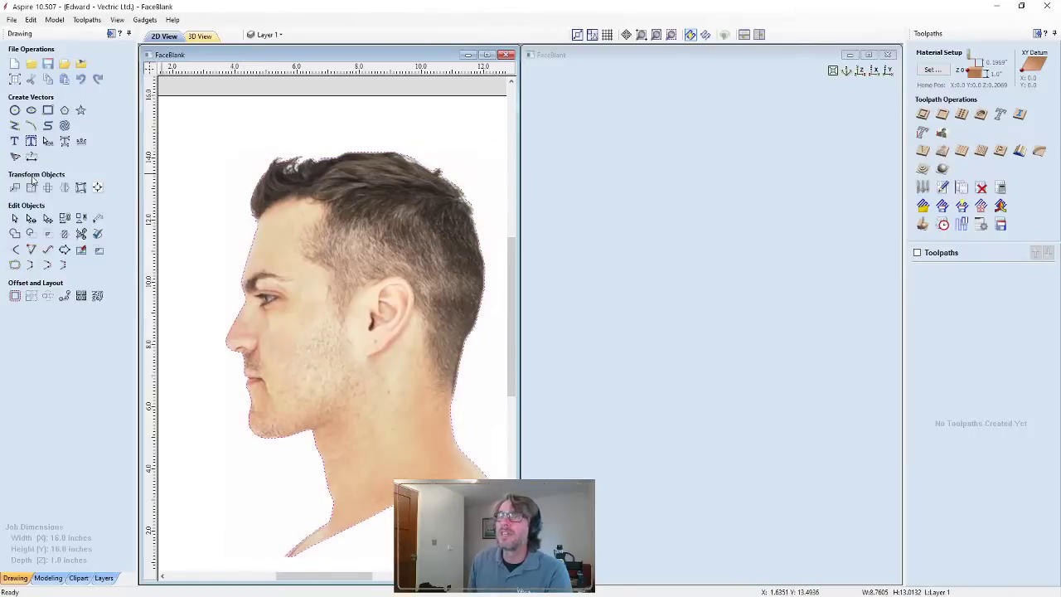
Offset the head outline 1.7 inches inwards and select the new inner contour for node editing
{"action": "left_click", "coordinate": [17, 294]}
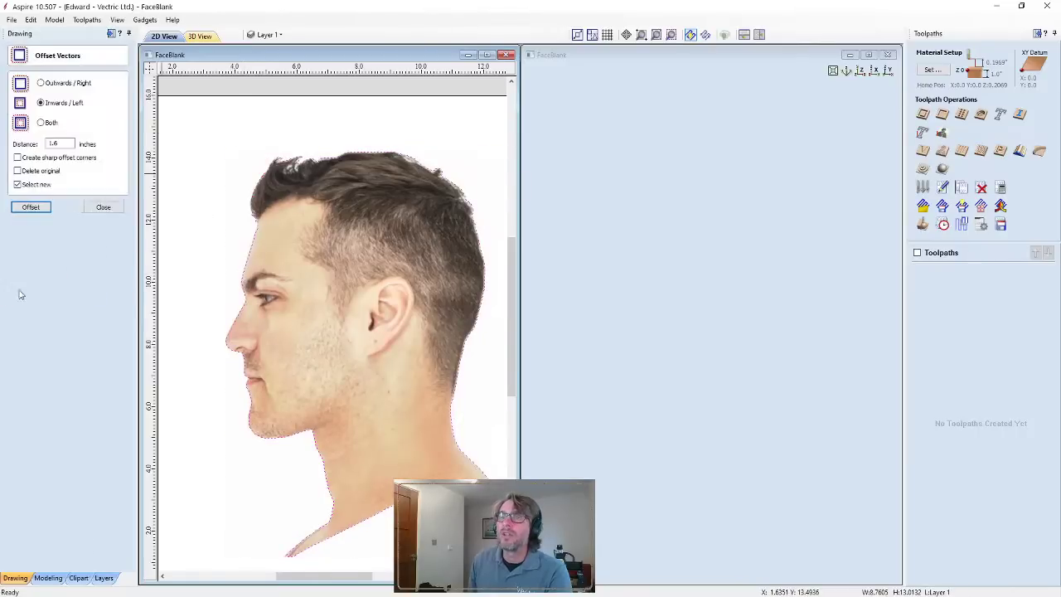
{"action": "left_click", "coordinate": [58, 144]}
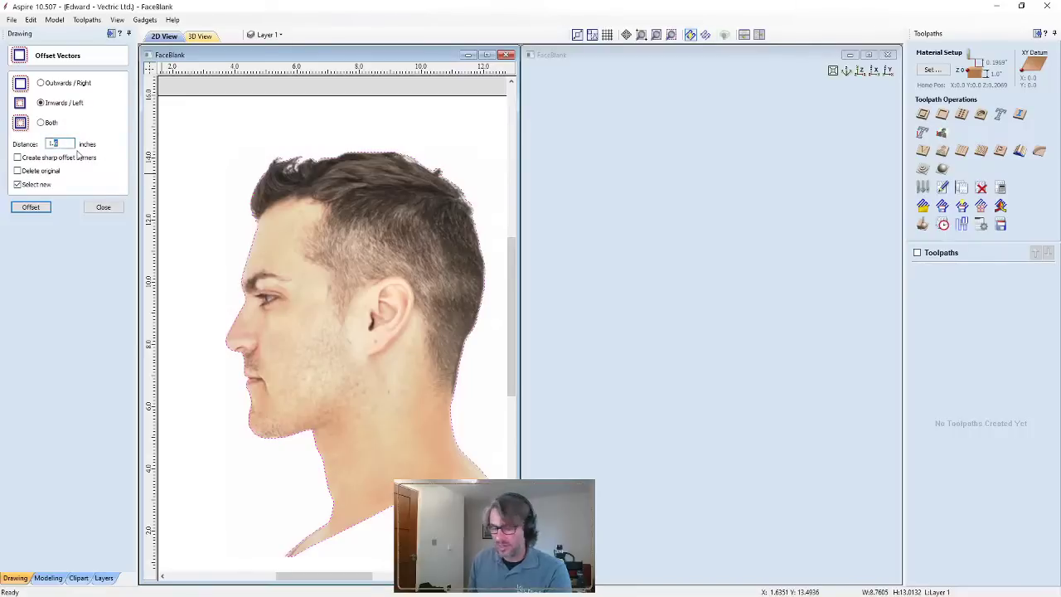
{"action": "left_click", "coordinate": [30, 207]}
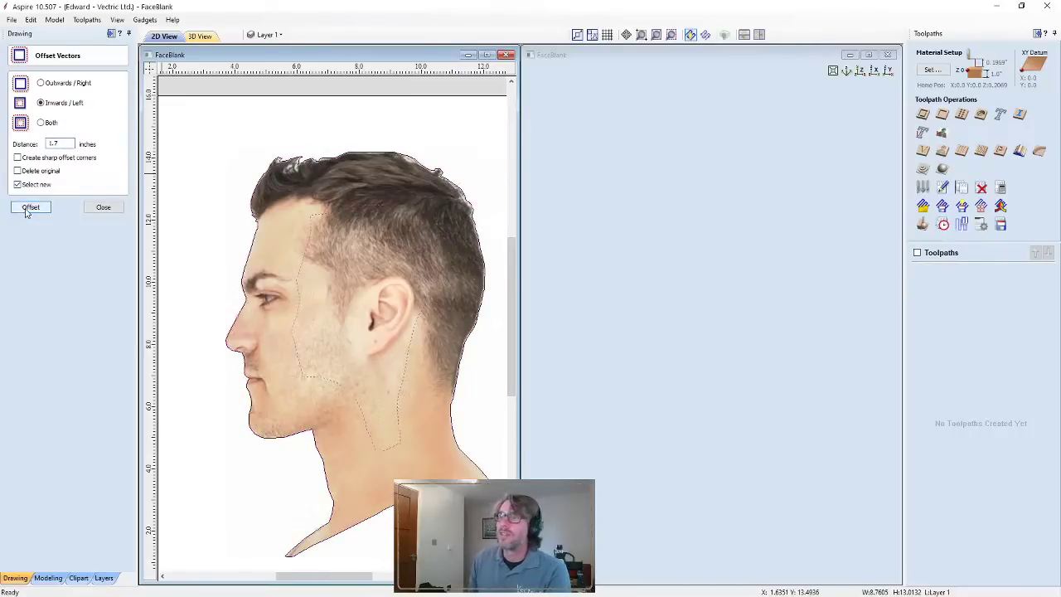
{"action": "left_click", "coordinate": [190, 234]}
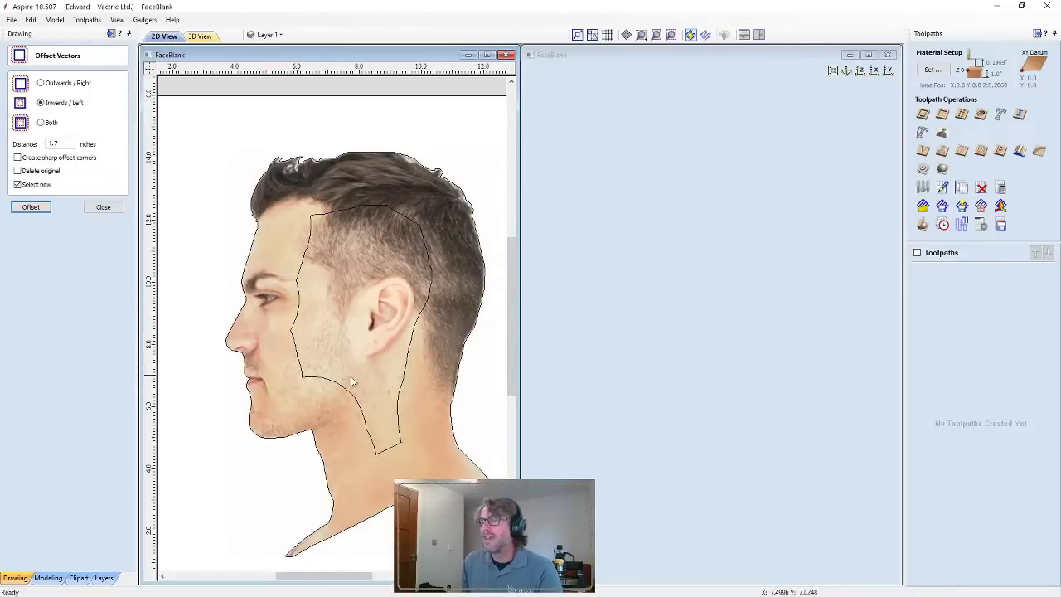
{"action": "left_click", "coordinate": [422, 311]}
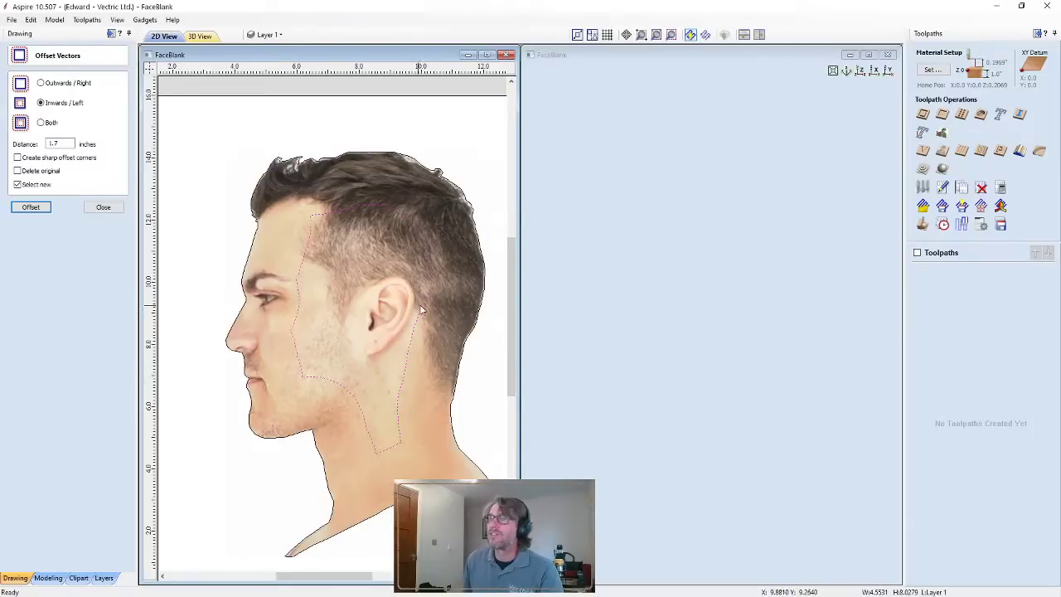
{"action": "left_click", "coordinate": [103, 207]}
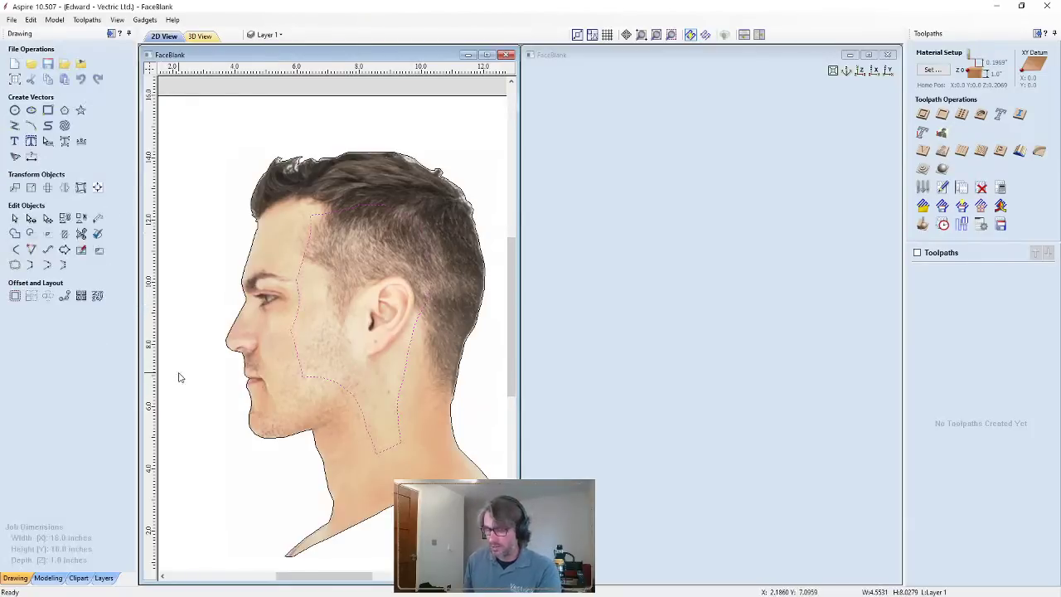
{"action": "key", "text": "n"}
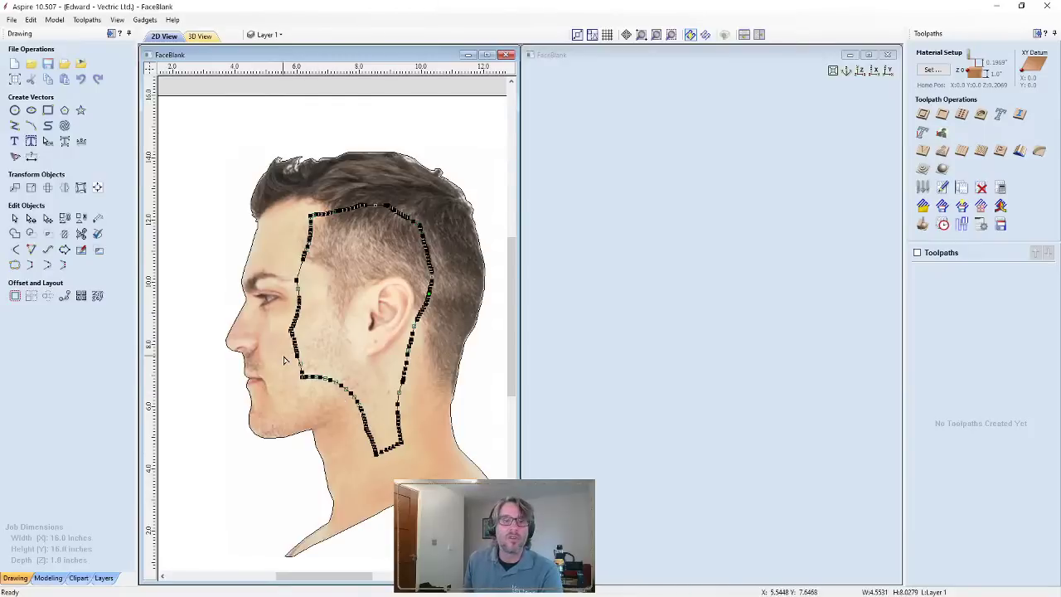
{"action": "left_click", "coordinate": [48, 251]}
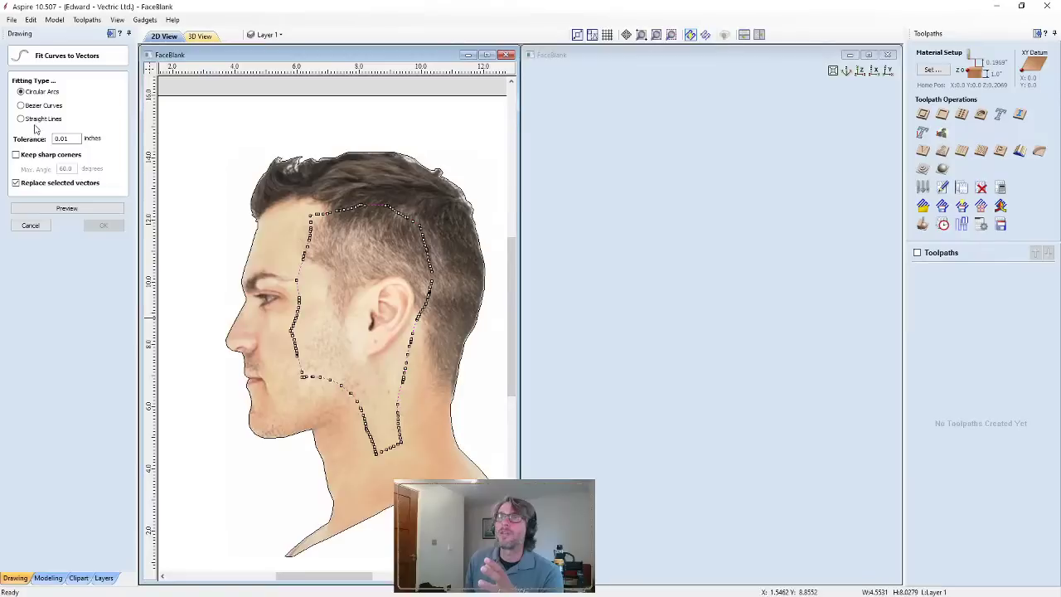
{"action": "left_click", "coordinate": [55, 208]}
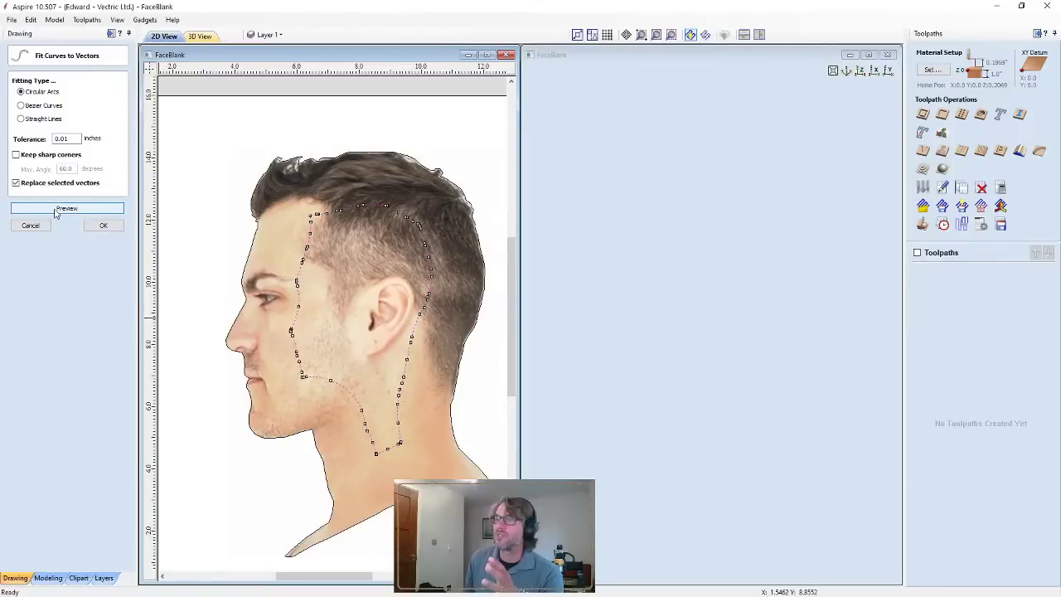
{"action": "left_click", "coordinate": [104, 225]}
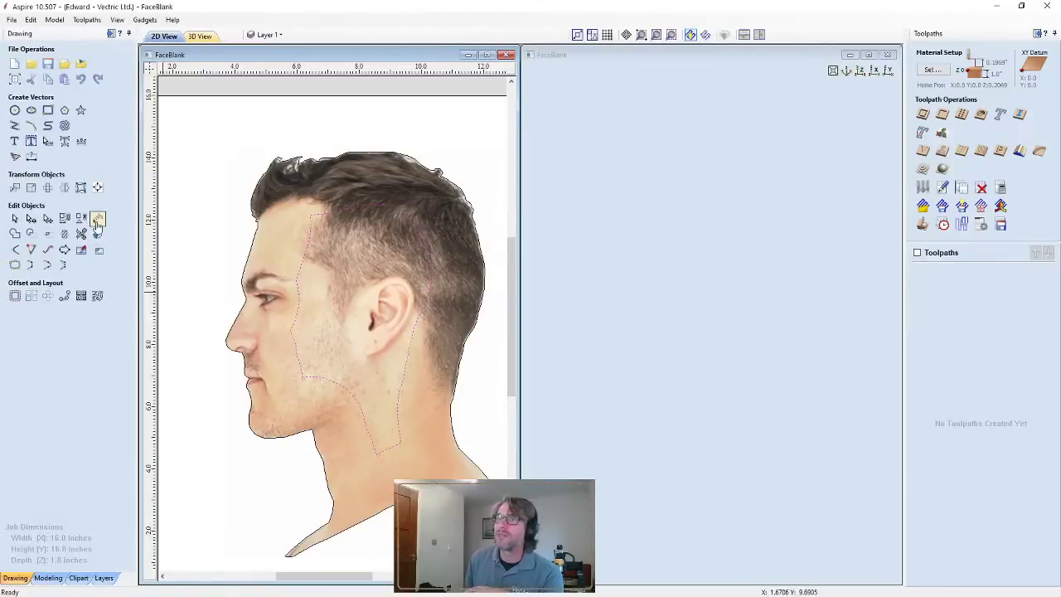
{"action": "left_click", "coordinate": [402, 349]}
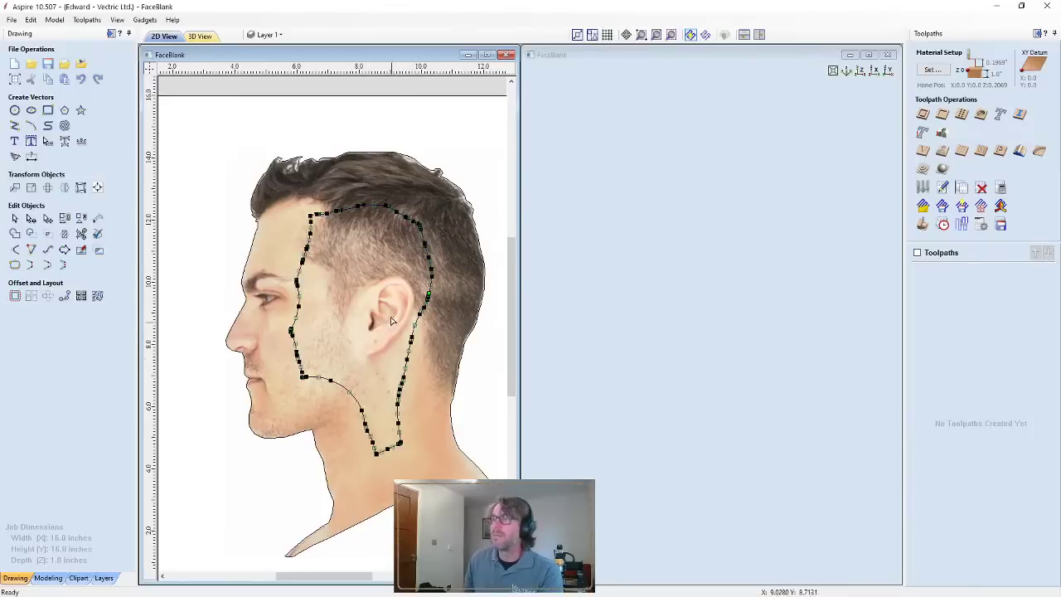
{"action": "left_click_drag", "start_coordinate": [322, 138], "coordinate": [445, 469]}
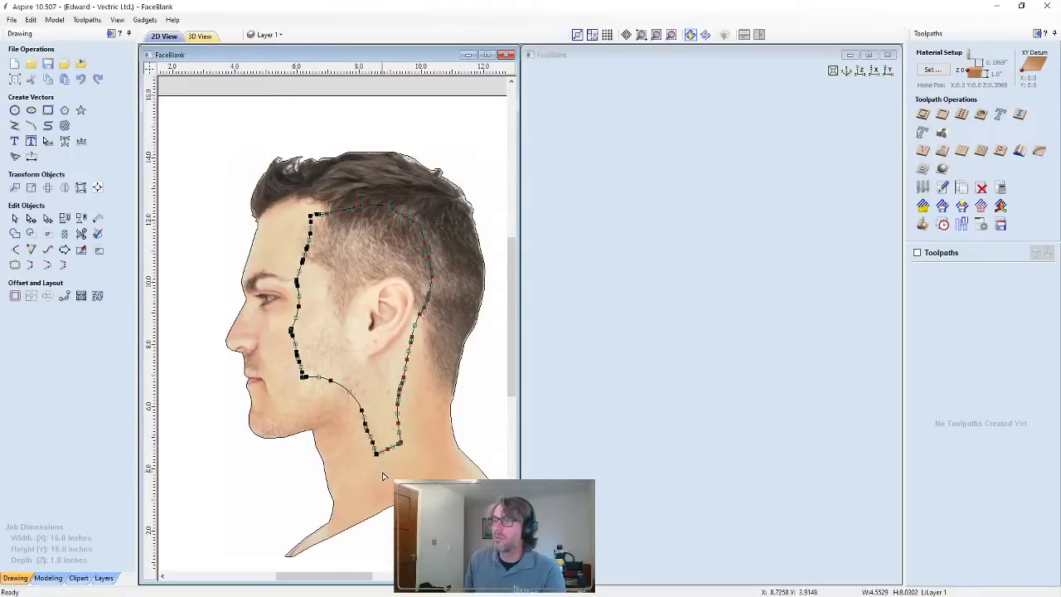
{"action": "left_click", "coordinate": [428, 241]}
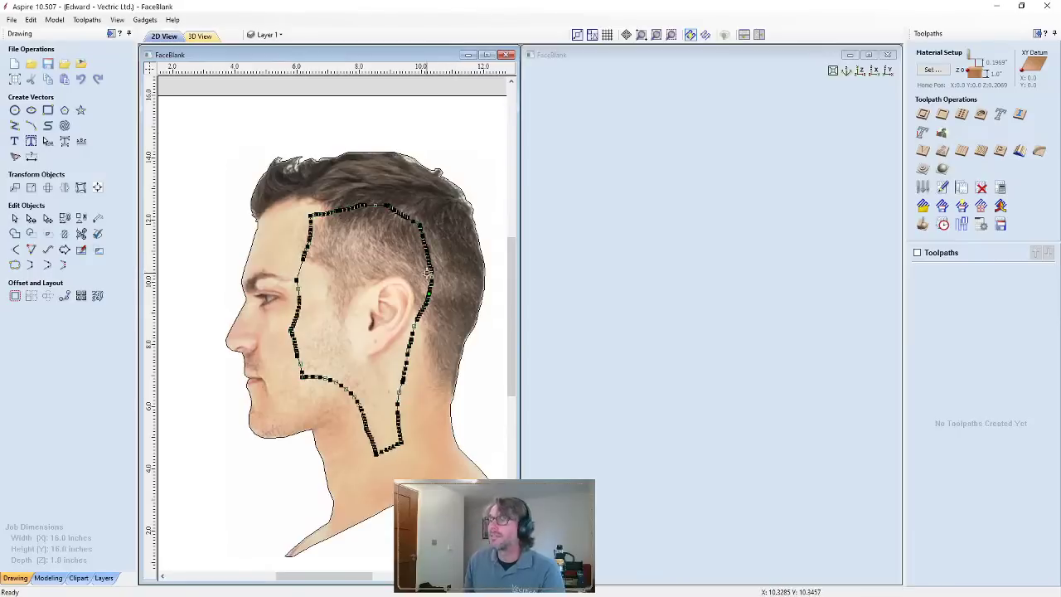
{"action": "key", "text": "Escape"}
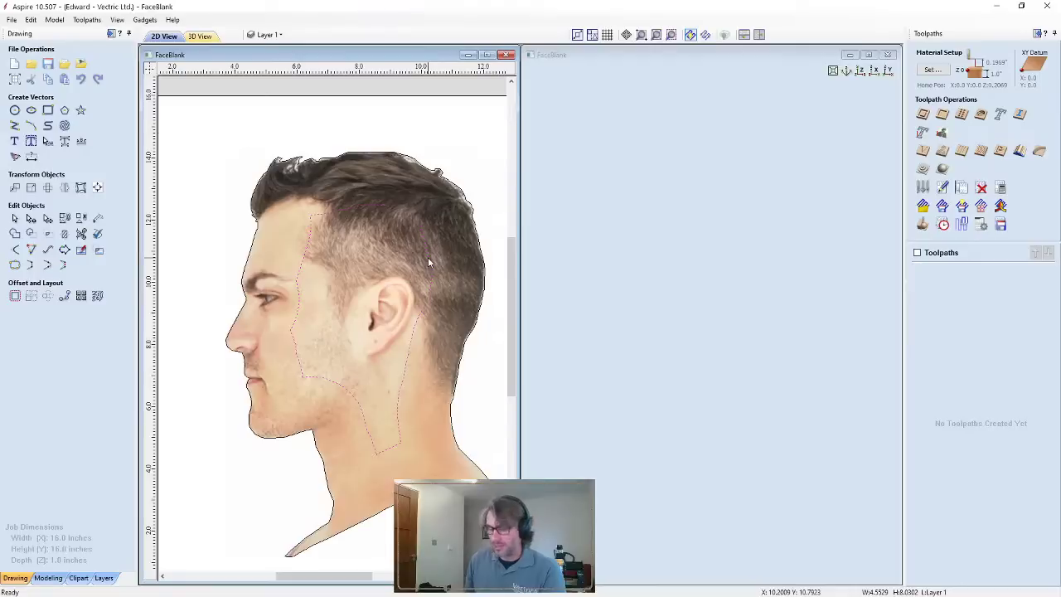
Drag the inner contour's rear nodes out to the hairline and extend its bottom down the neck
{"action": "double_click", "coordinate": [428, 264]}
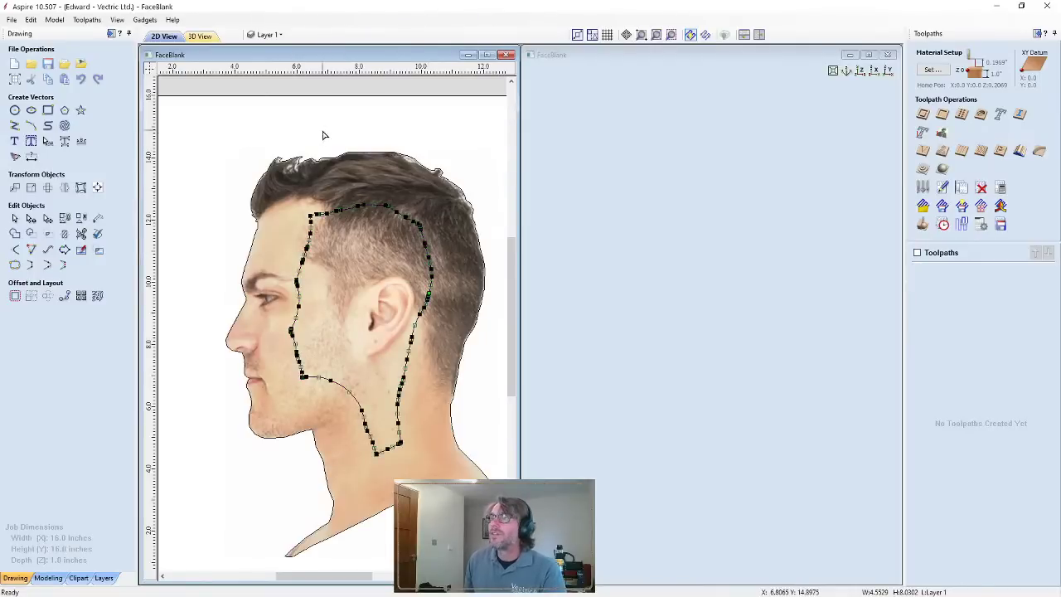
{"action": "left_click_drag", "start_coordinate": [324, 135], "coordinate": [456, 455]}
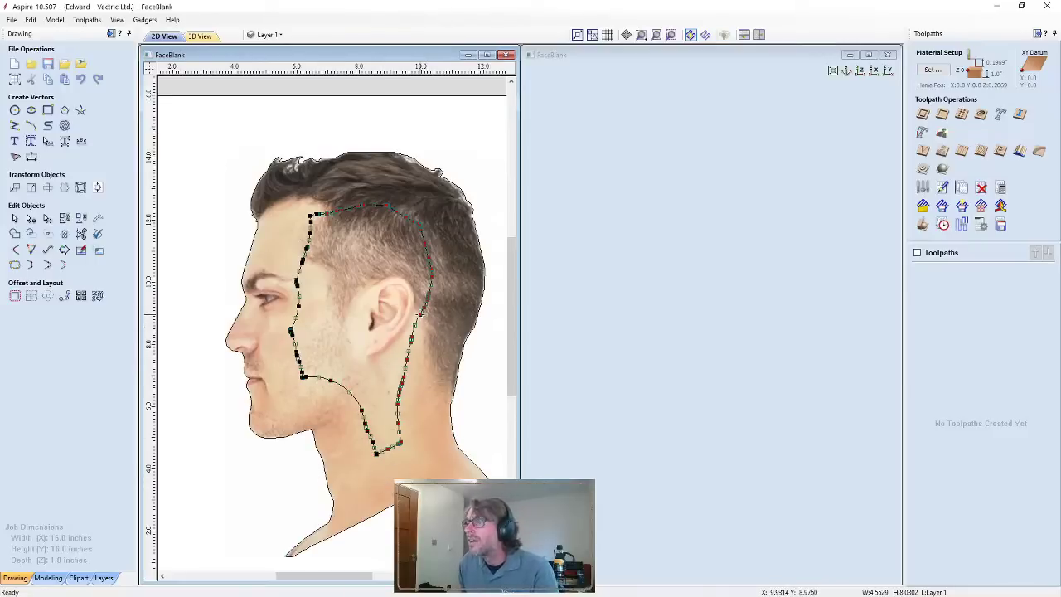
{"action": "left_click_drag", "start_coordinate": [421, 314], "coordinate": [457, 309]}
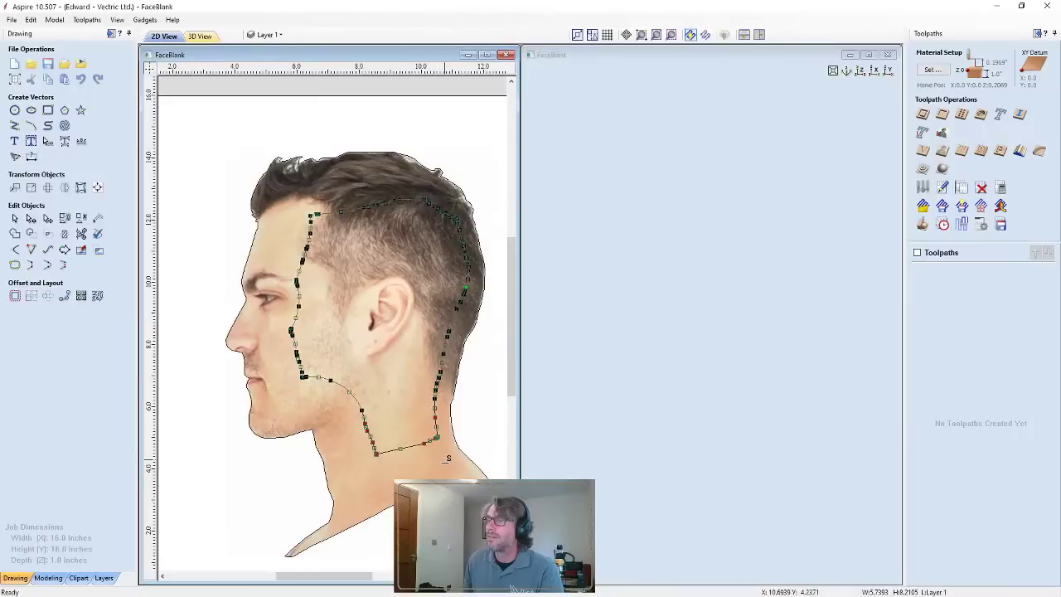
{"action": "left_click_drag", "start_coordinate": [448, 457], "coordinate": [447, 494]}
{"action": "key", "text": "Escape"}
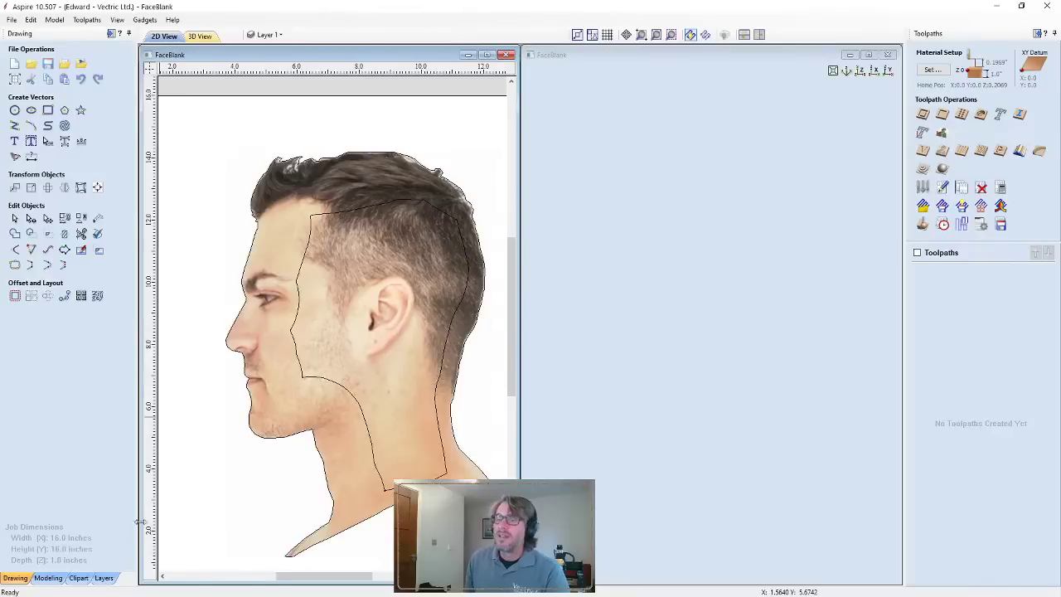
Open Create Shape from the Modeling tab for Component 1, showing a rounded 45.0° profile
{"action": "left_click", "coordinate": [48, 578]}
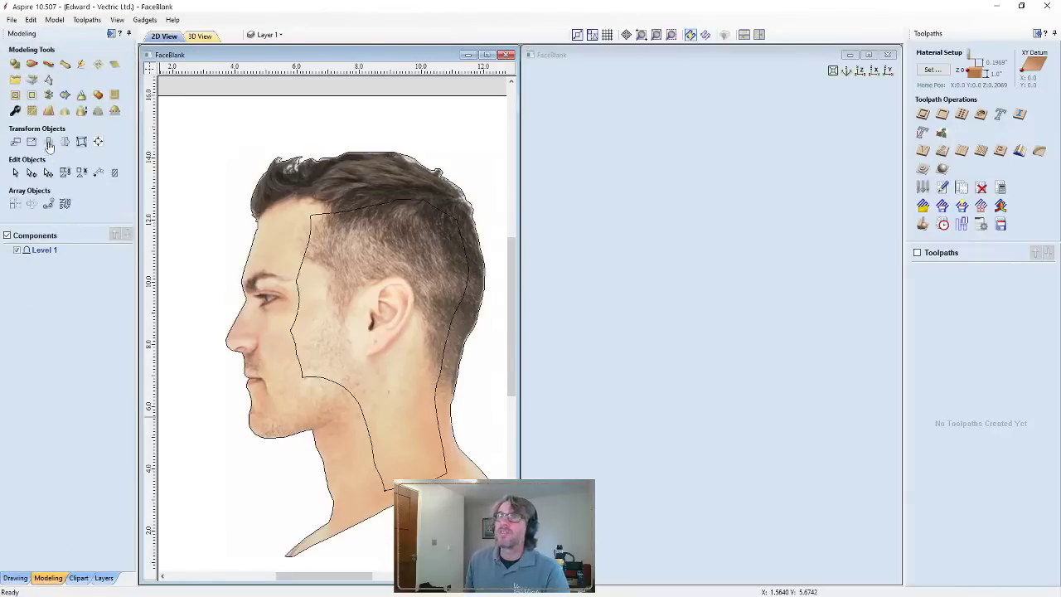
{"action": "left_click", "coordinate": [15, 63]}
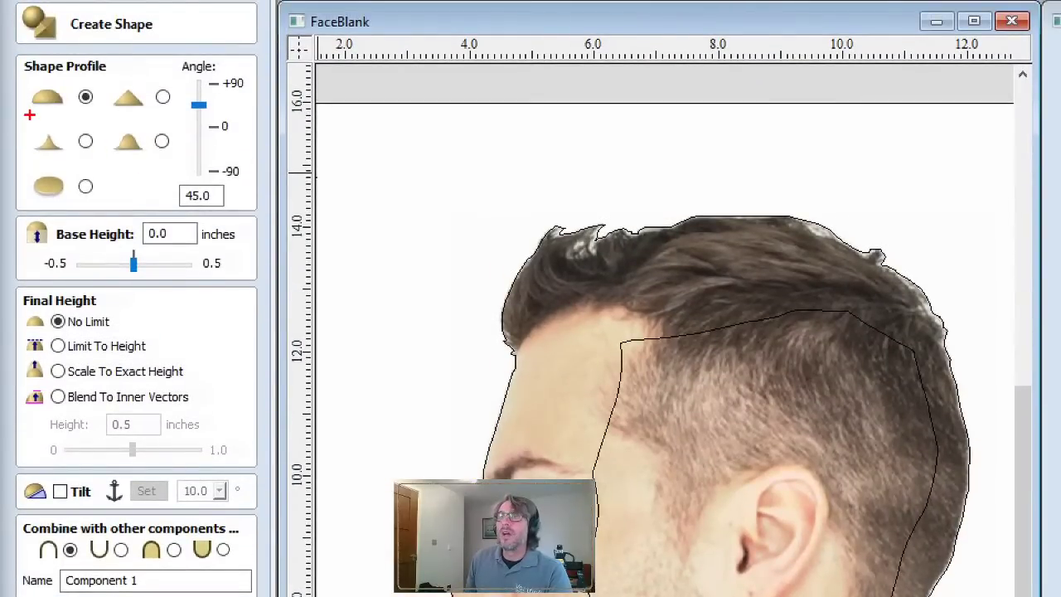
{"action": "mouse_move", "coordinate": [24, 123]}
{"action": "left_mouse_down", "text": "ctrl"}
{"action": "mouse_move", "coordinate": [218, 169]}
{"action": "mouse_move", "coordinate": [191, 164]}
{"action": "left_mouse_up", "text": "ctrl"}
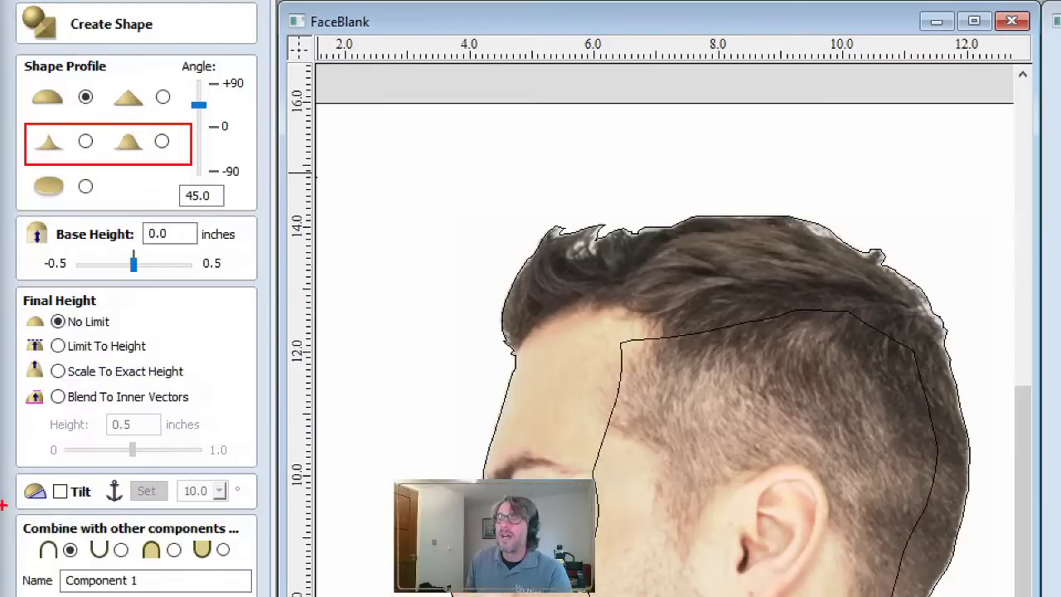
{"action": "left_click_drag", "start_coordinate": [19, 383], "coordinate": [163, 415]}
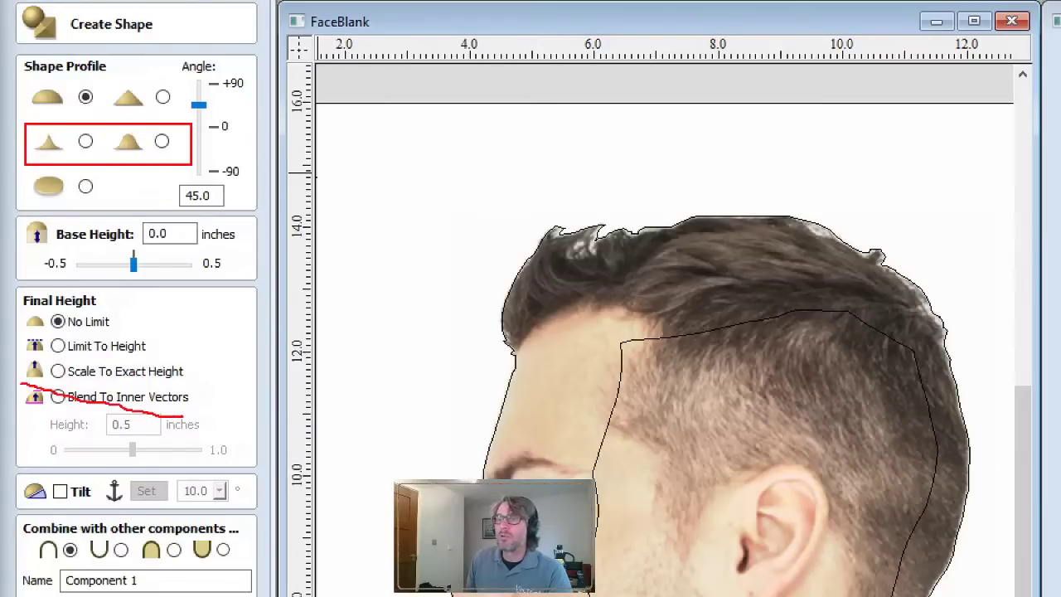
{"action": "left_click_drag", "start_coordinate": [19, 383], "coordinate": [211, 413], "text": "ctrl"}
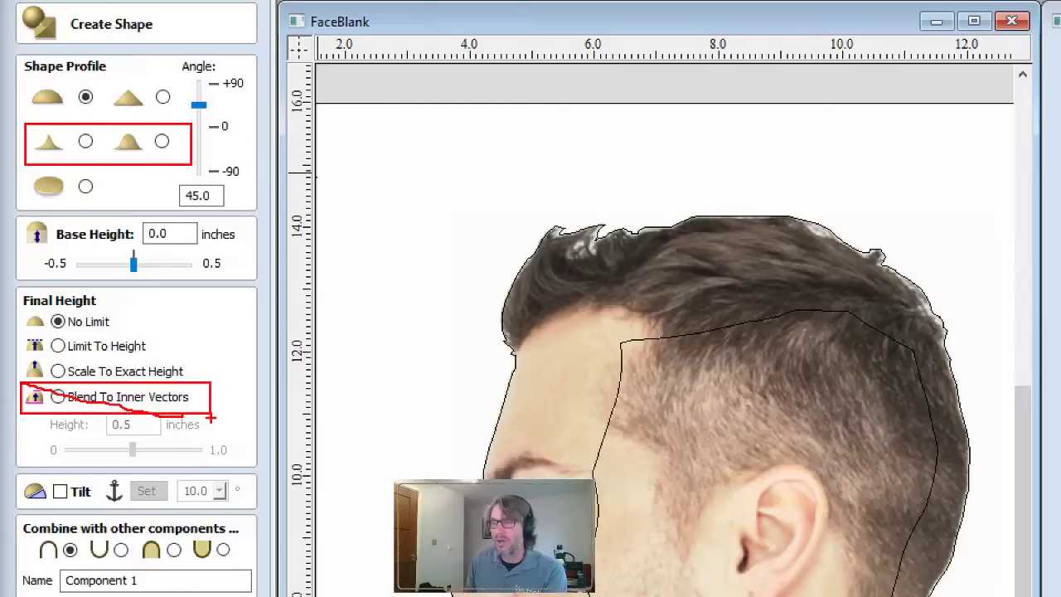
{"action": "key", "text": "Escape"}
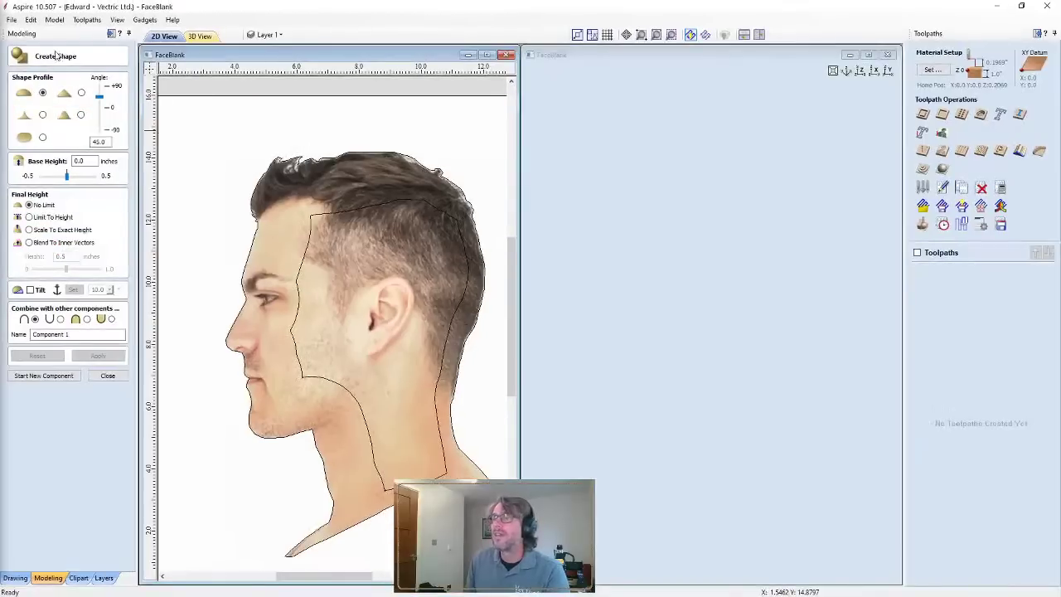
Build Component 1 as a flat shape blended 0.5 inch to the inner face outline, then start Component 2
{"action": "left_click", "coordinate": [258, 234]}
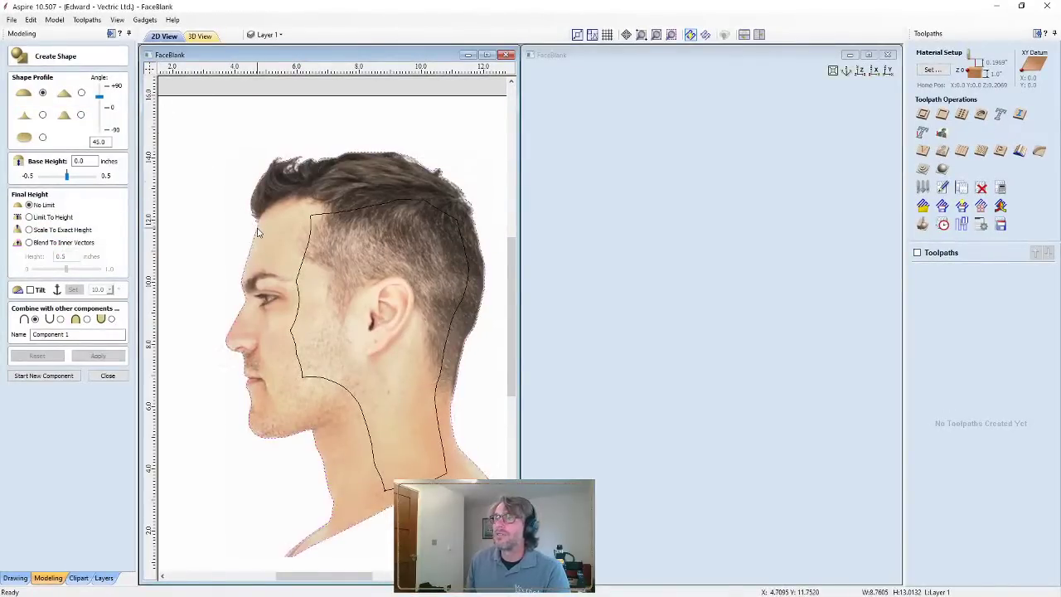
{"action": "left_click", "coordinate": [308, 236], "text": "shift"}
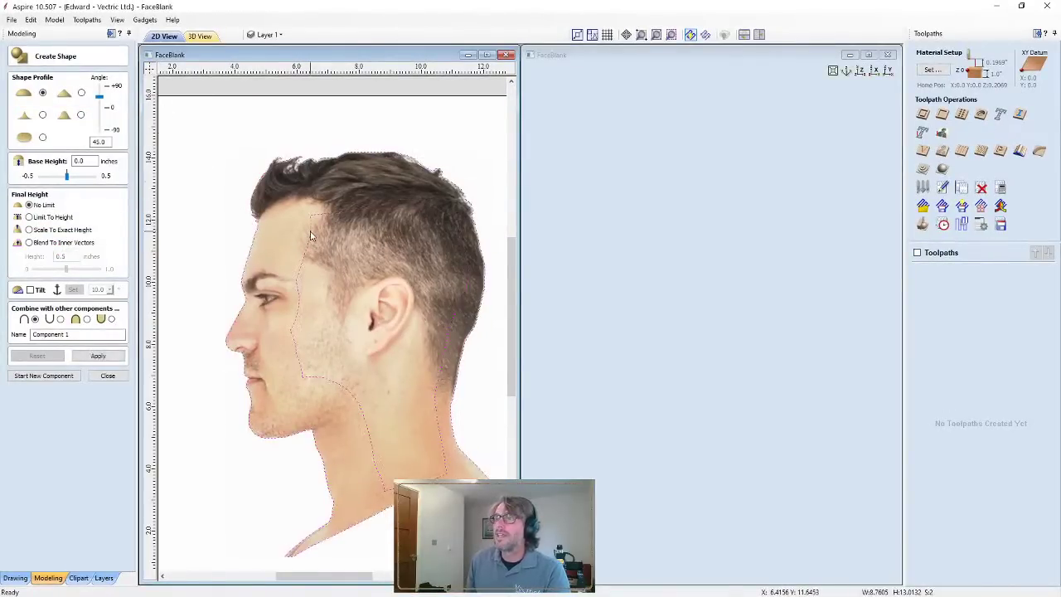
{"action": "left_click", "coordinate": [80, 116]}
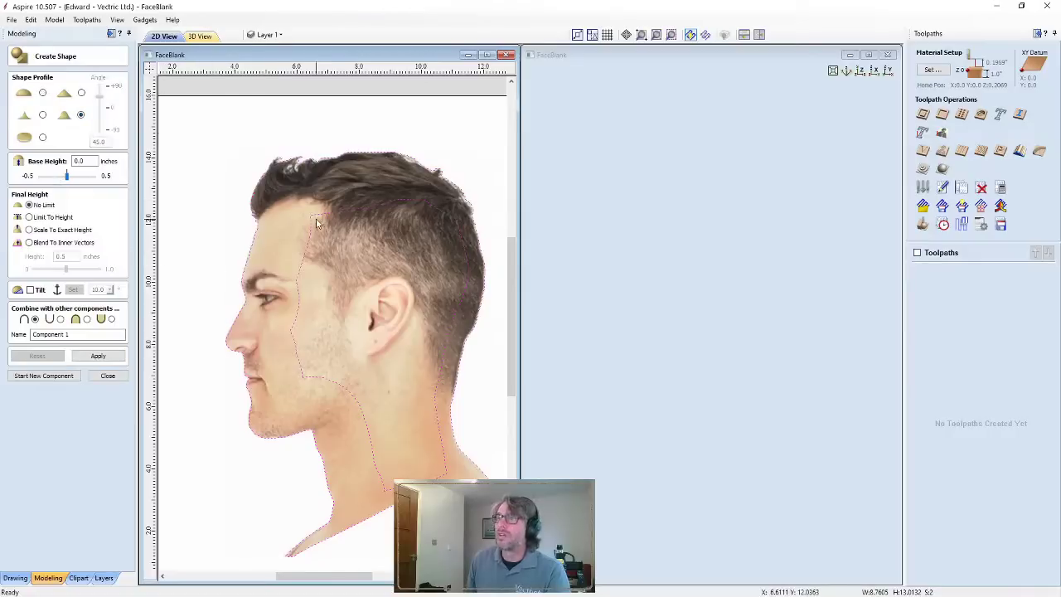
{"action": "left_click", "coordinate": [30, 243]}
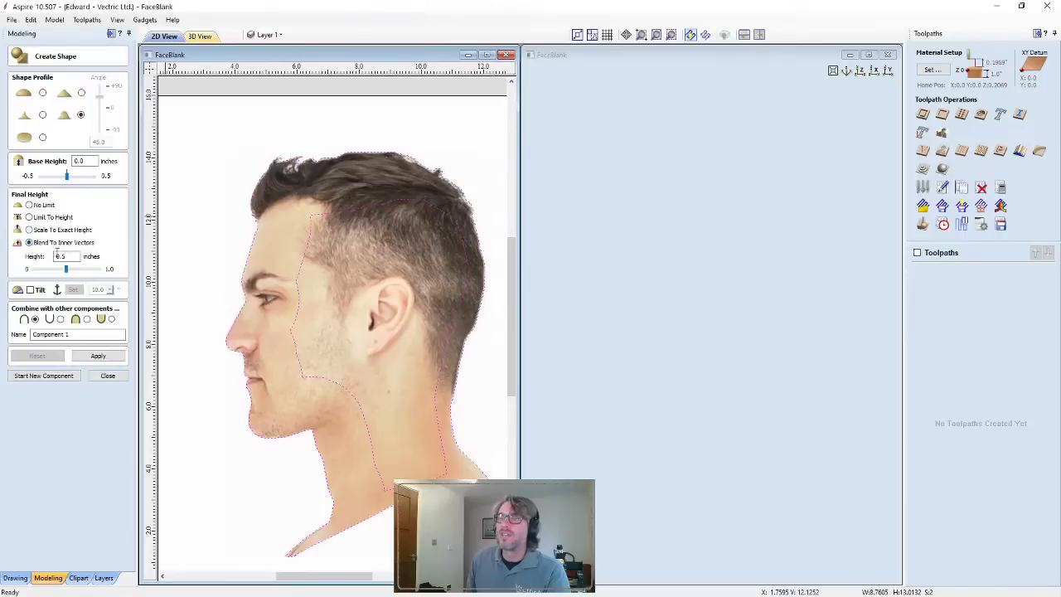
{"action": "left_click", "coordinate": [85, 357]}
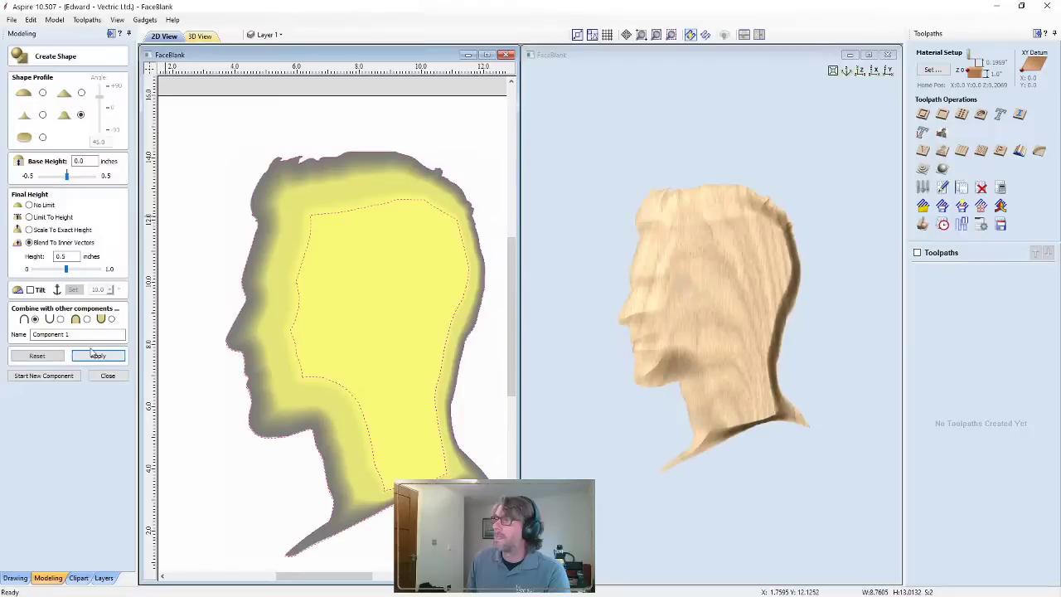
{"action": "left_click_drag", "start_coordinate": [680, 372], "coordinate": [792, 373]}
{"action": "mouse_move", "coordinate": [728, 236]}
{"action": "left_mouse_down"}
{"action": "mouse_move", "coordinate": [727, 403]}
{"action": "mouse_move", "coordinate": [713, 149]}
{"action": "mouse_move", "coordinate": [678, 130]}
{"action": "mouse_move", "coordinate": [713, 307]}
{"action": "mouse_move", "coordinate": [671, 345]}
{"action": "mouse_move", "coordinate": [610, 234]}
{"action": "mouse_move", "coordinate": [741, 265]}
{"action": "mouse_move", "coordinate": [751, 207]}
{"action": "mouse_move", "coordinate": [729, 249]}
{"action": "left_mouse_up"}
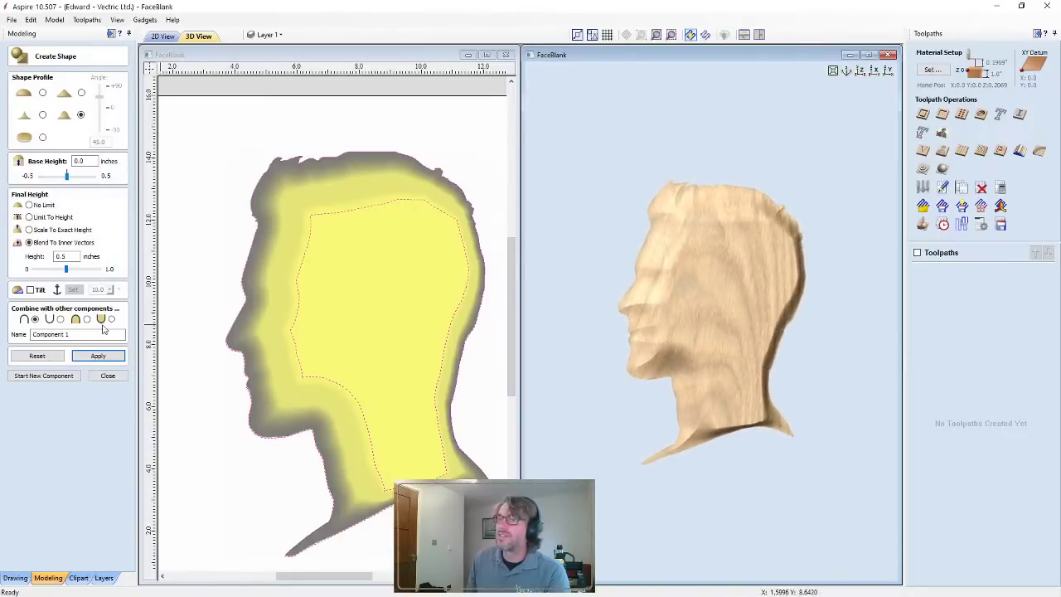
{"action": "left_click", "coordinate": [56, 379]}
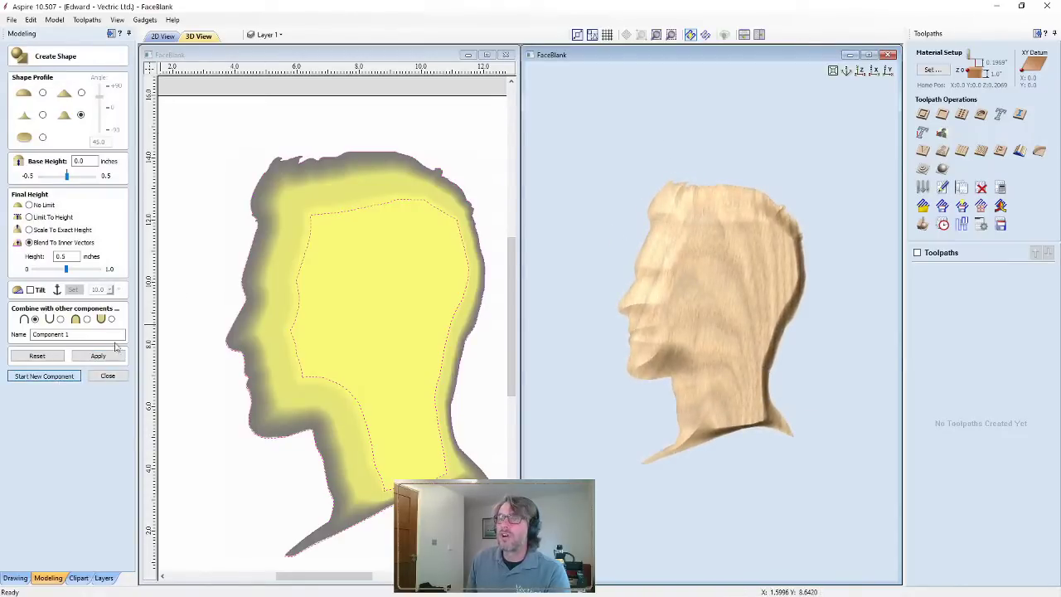
{"action": "left_click", "coordinate": [256, 199]}
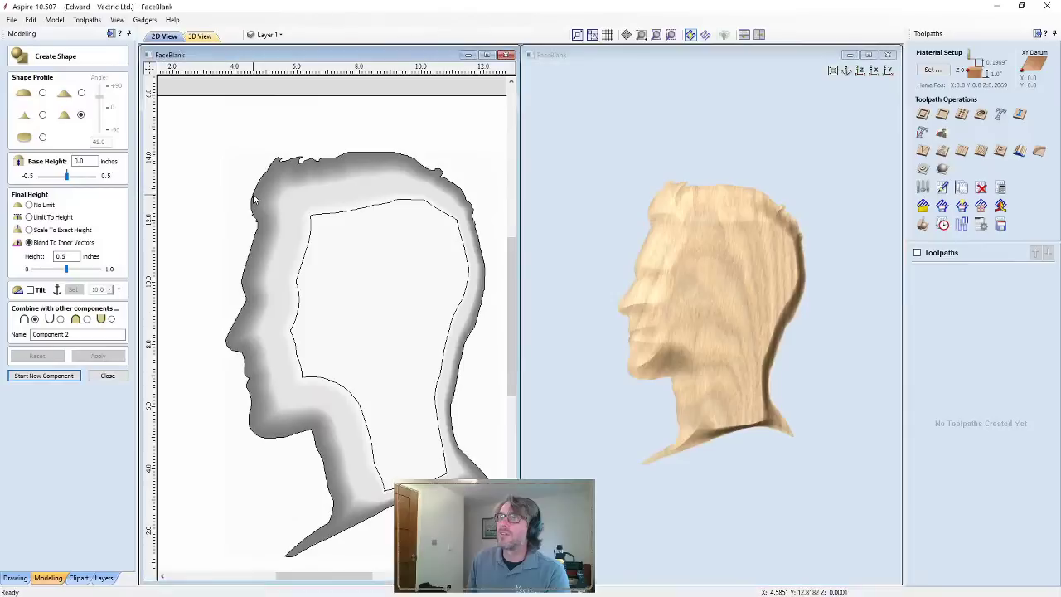
Create Component 2 as a rounded dome with No Limit final height
{"action": "left_click", "coordinate": [42, 93]}
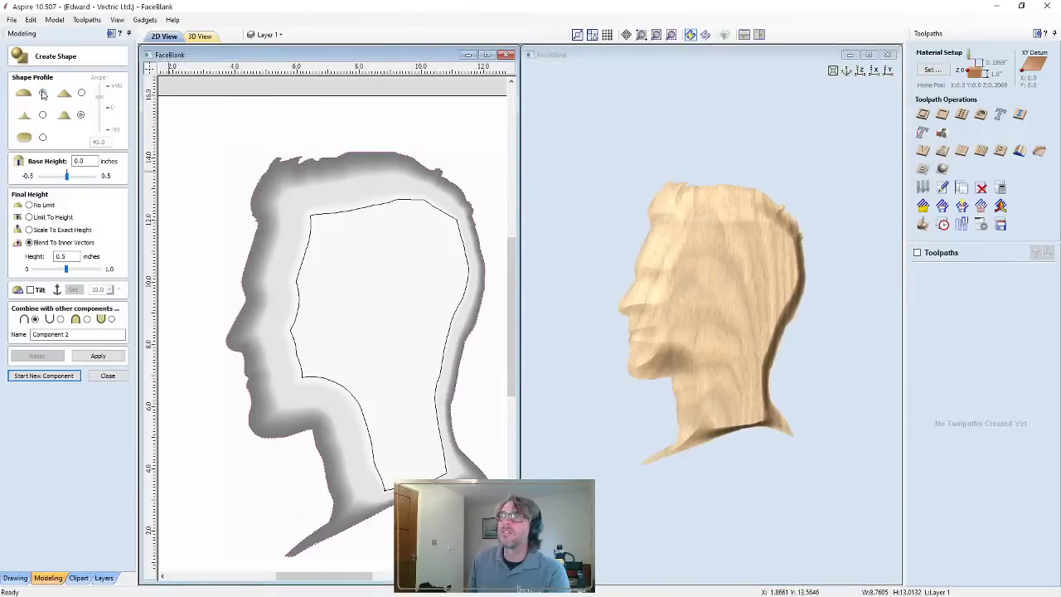
{"action": "left_click", "coordinate": [30, 206]}
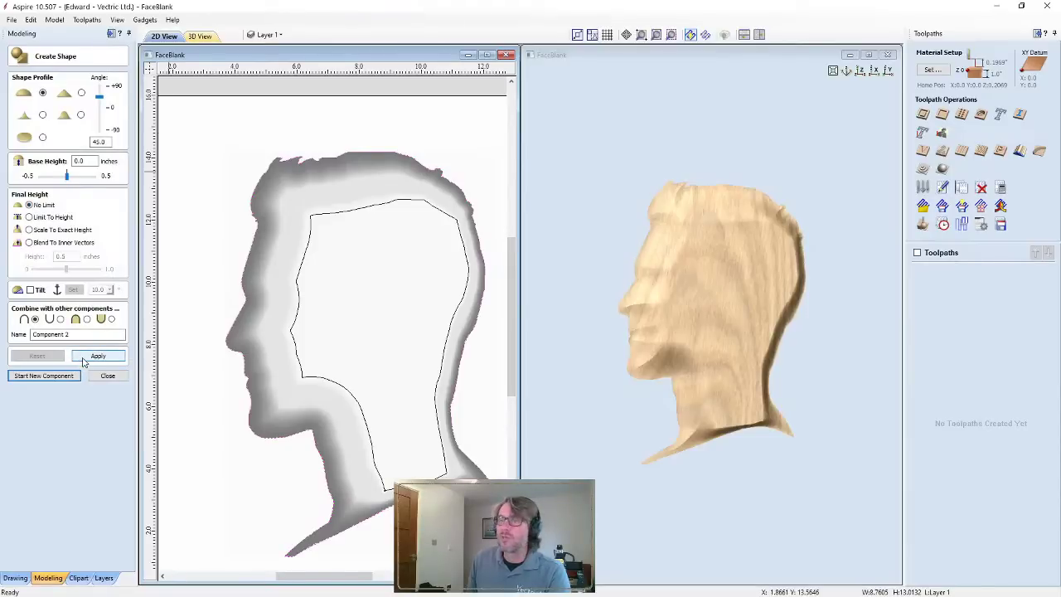
{"action": "left_click", "coordinate": [98, 357]}
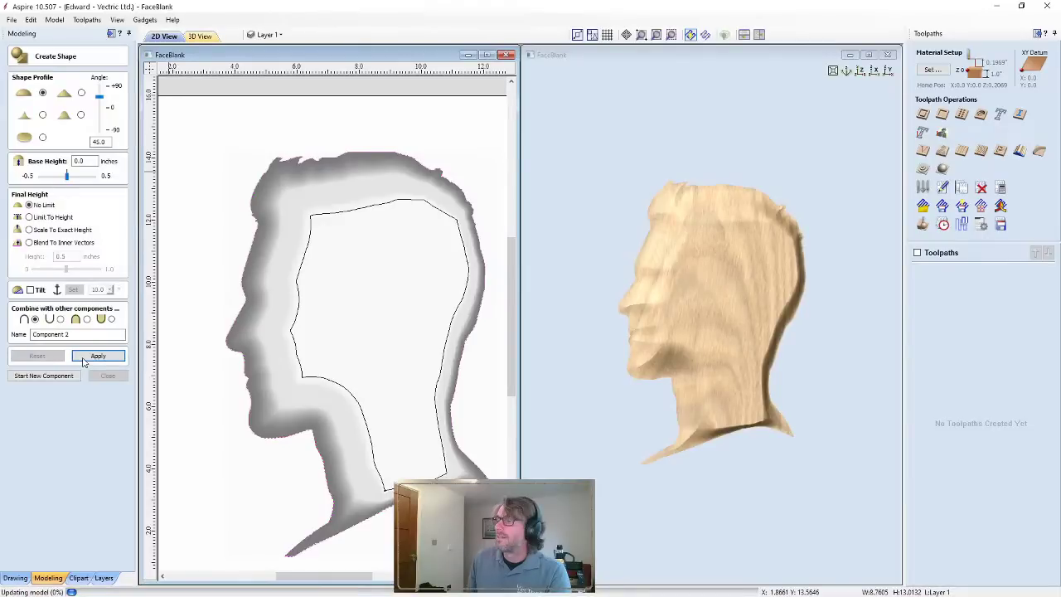
{"action": "left_click", "coordinate": [97, 377]}
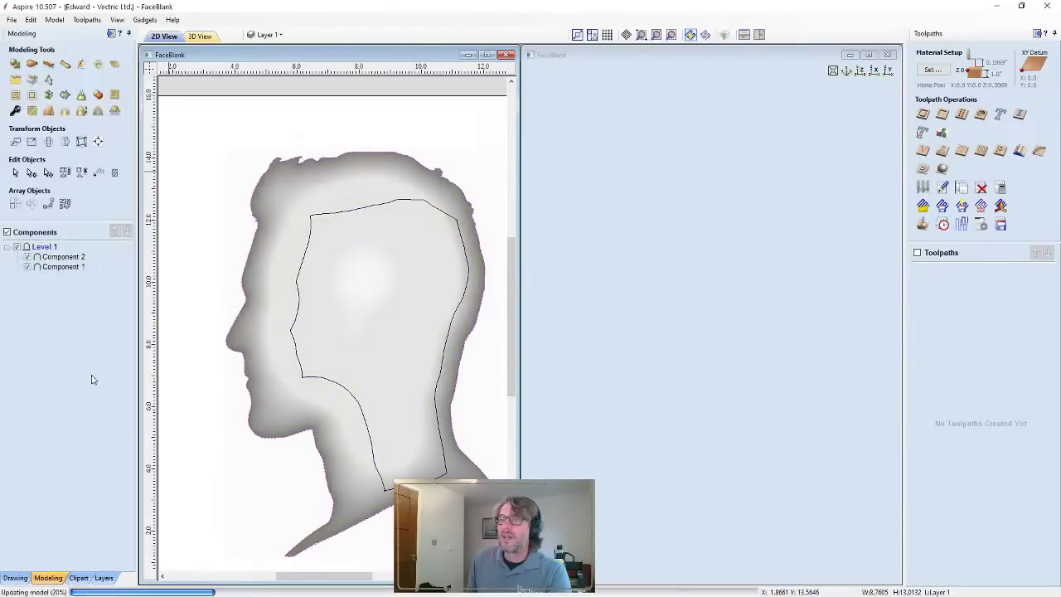
Toggle Component 1's visibility and orbit the head to inspect the new dome shape
{"action": "left_click", "coordinate": [27, 267]}
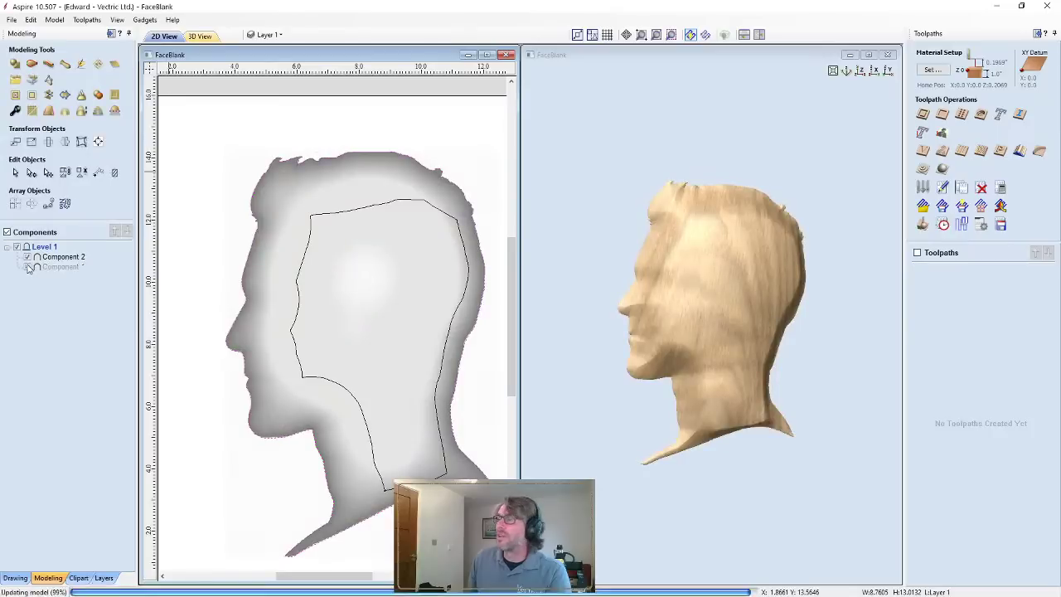
{"action": "left_click_drag", "start_coordinate": [746, 203], "coordinate": [640, 278]}
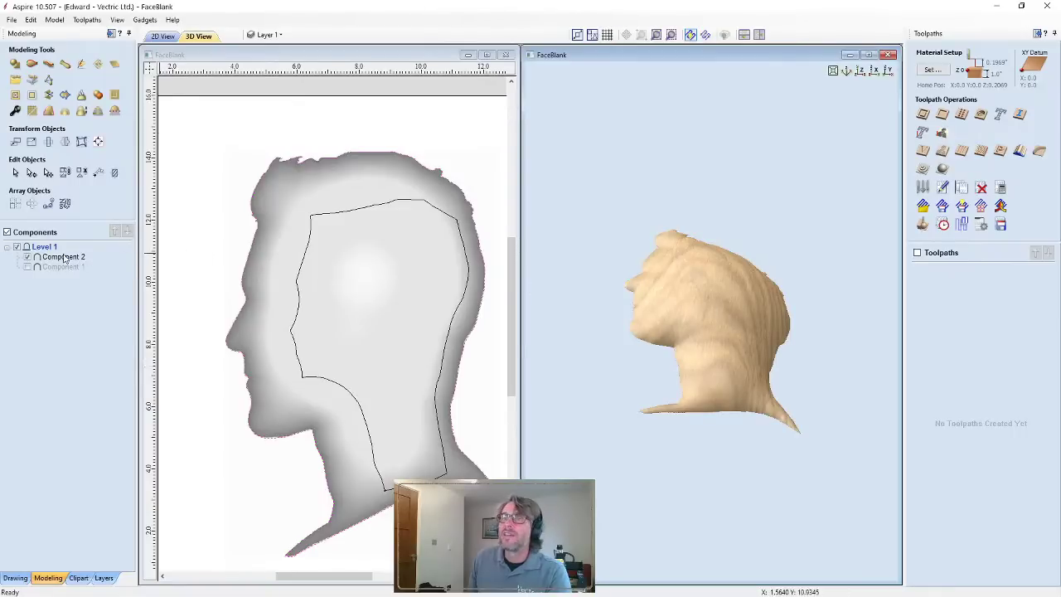
{"action": "left_click", "coordinate": [26, 257]}
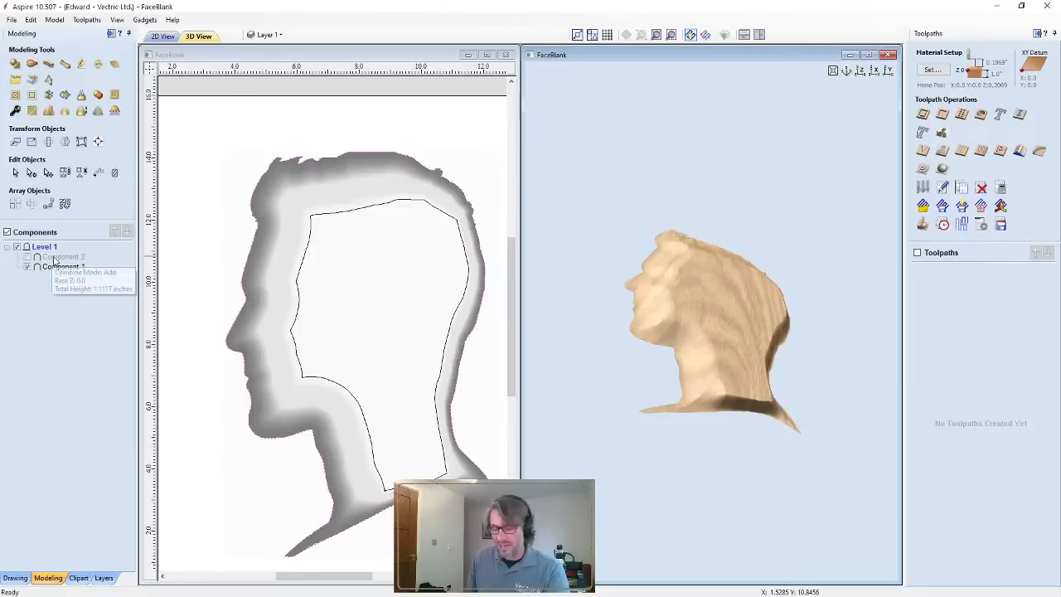
{"action": "left_click", "coordinate": [28, 257]}
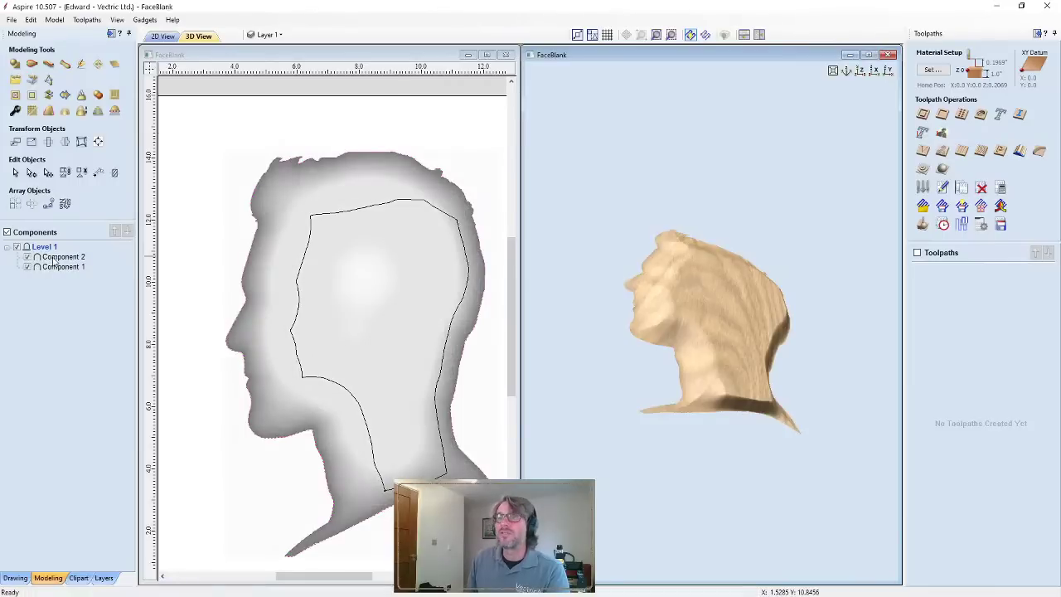
{"action": "left_click_drag", "start_coordinate": [677, 287], "coordinate": [580, 286]}
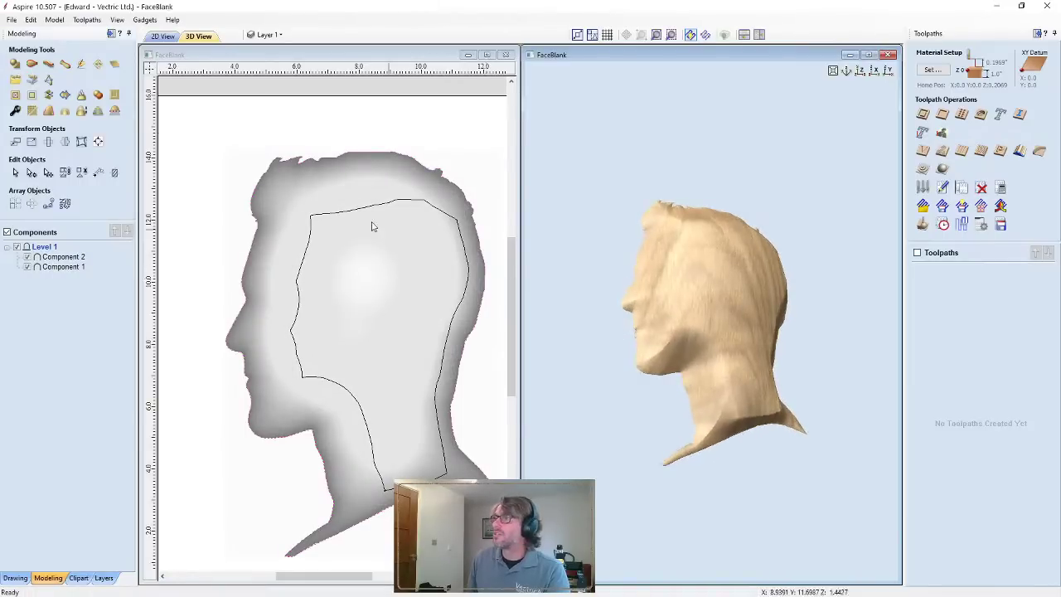
Lower Component 1's shape height to 0.29 inches in Component Properties
{"action": "left_click", "coordinate": [16, 111]}
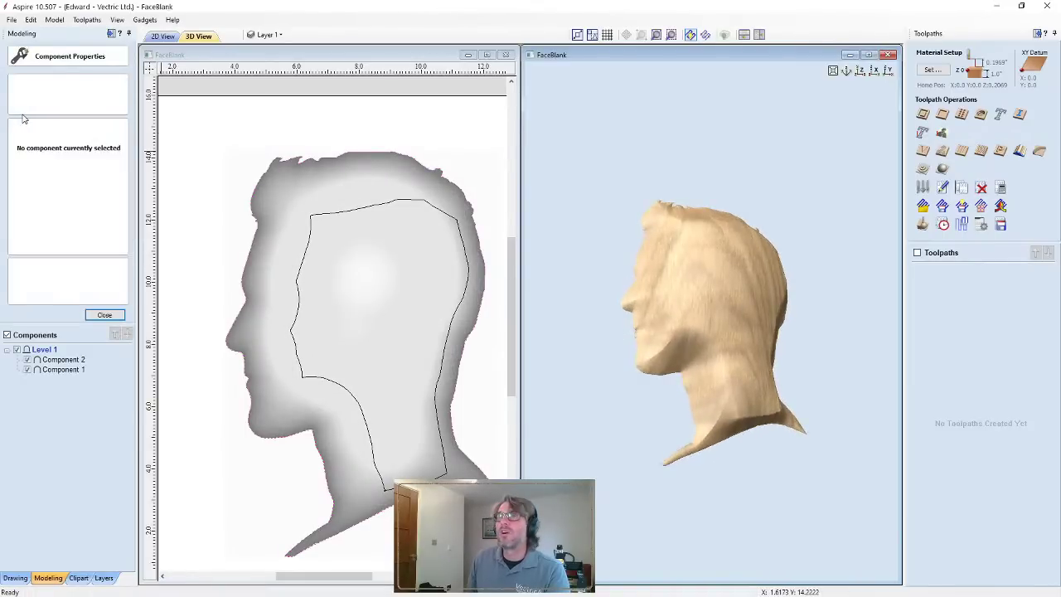
{"action": "left_click", "coordinate": [65, 360]}
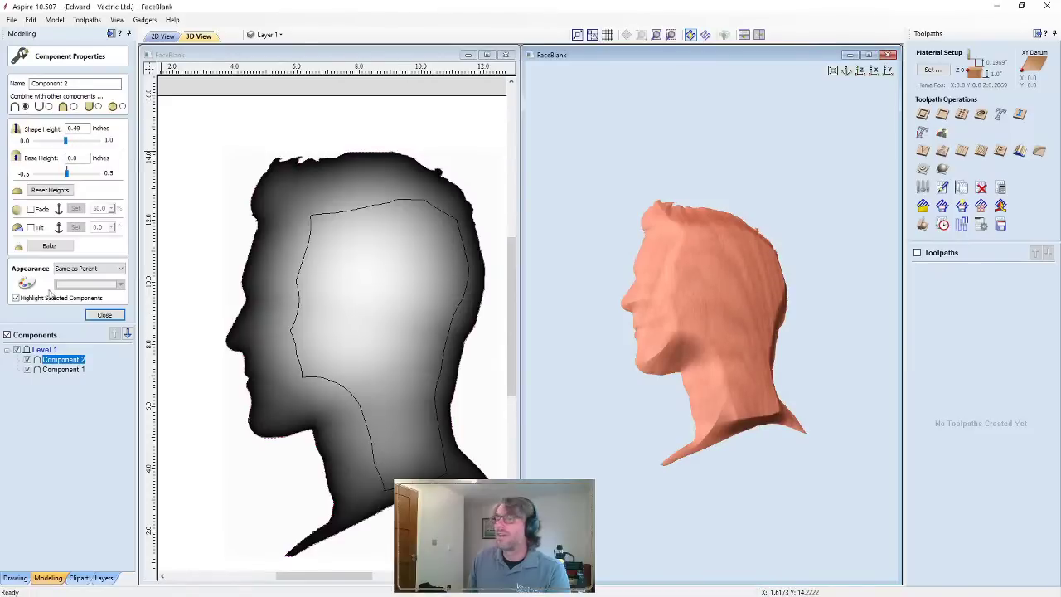
{"action": "left_click", "coordinate": [63, 369]}
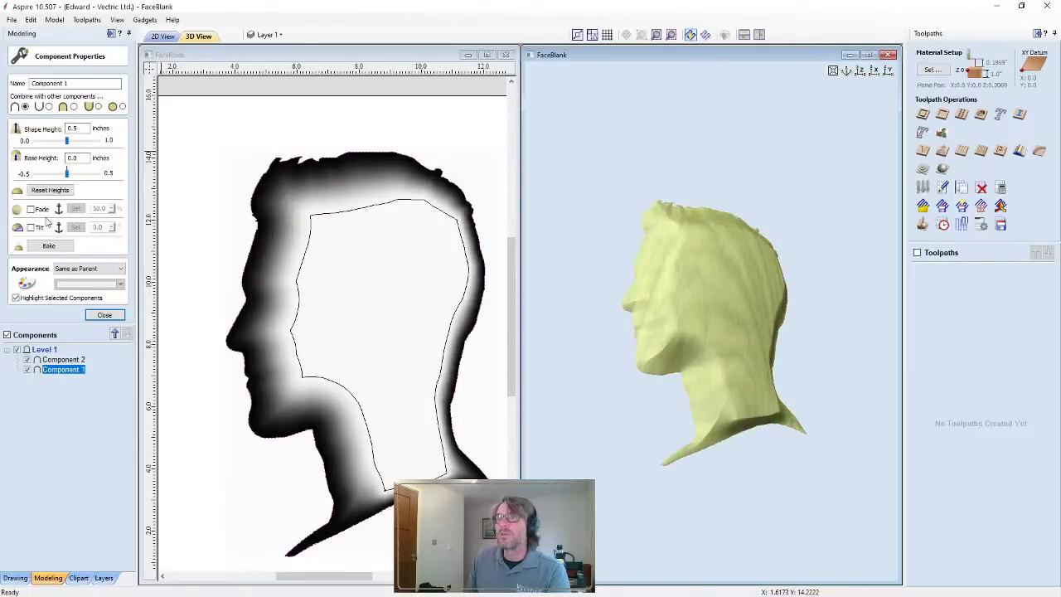
{"action": "left_click_drag", "start_coordinate": [64, 141], "coordinate": [61, 143]}
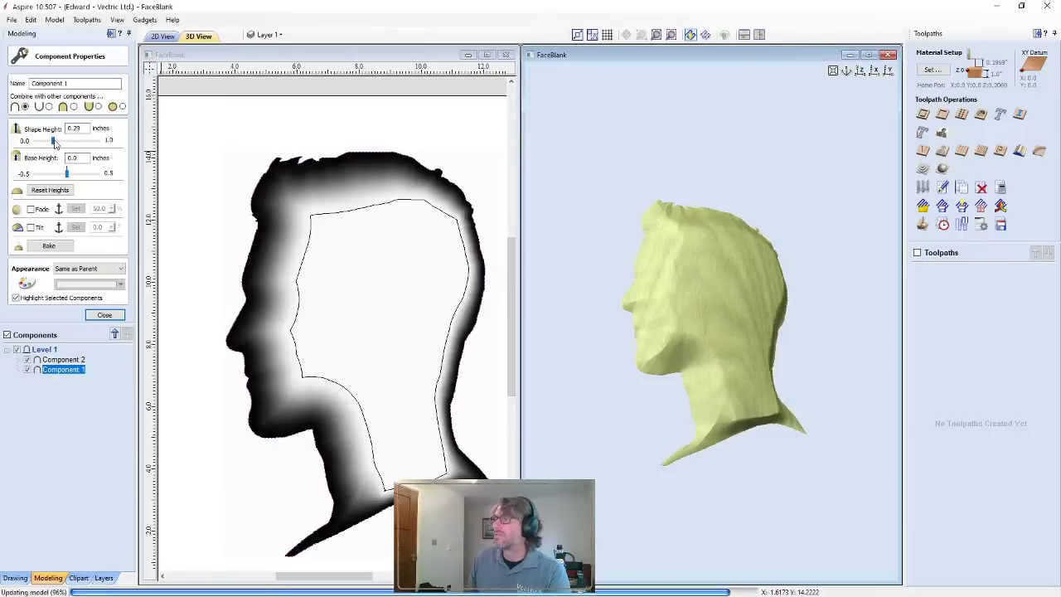
{"action": "left_click_drag", "start_coordinate": [780, 328], "coordinate": [696, 348]}
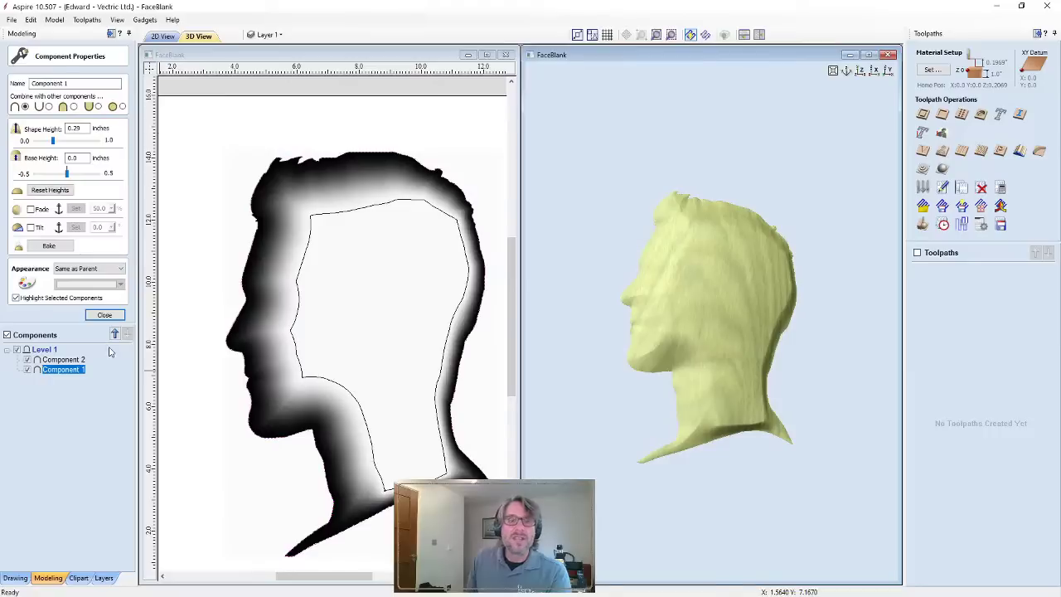
{"action": "left_click", "coordinate": [104, 315]}
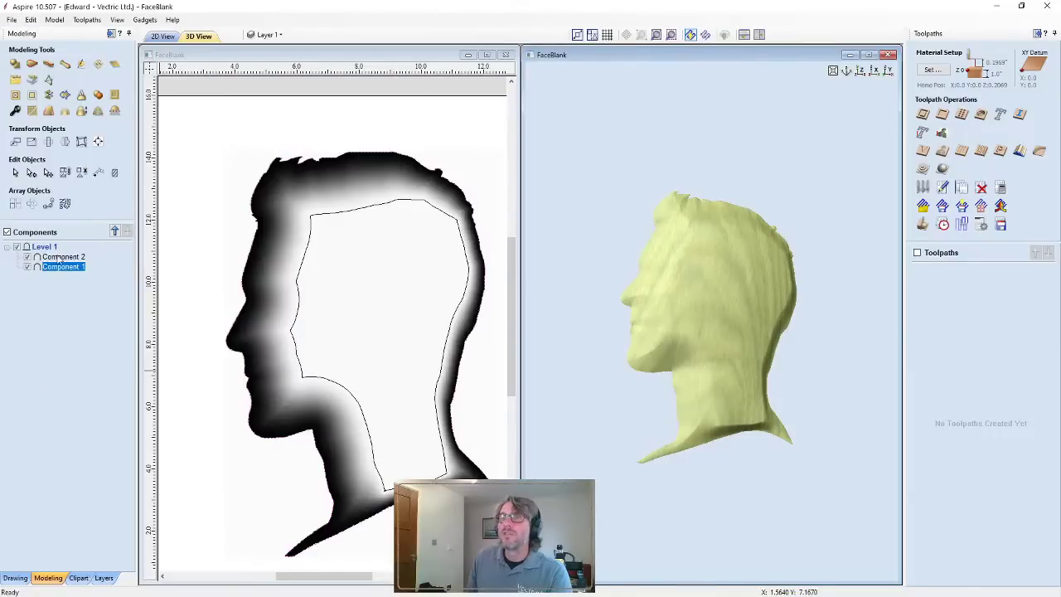
Select both components and bake them into a single component
{"action": "left_click", "coordinate": [62, 258], "text": "ctrl"}
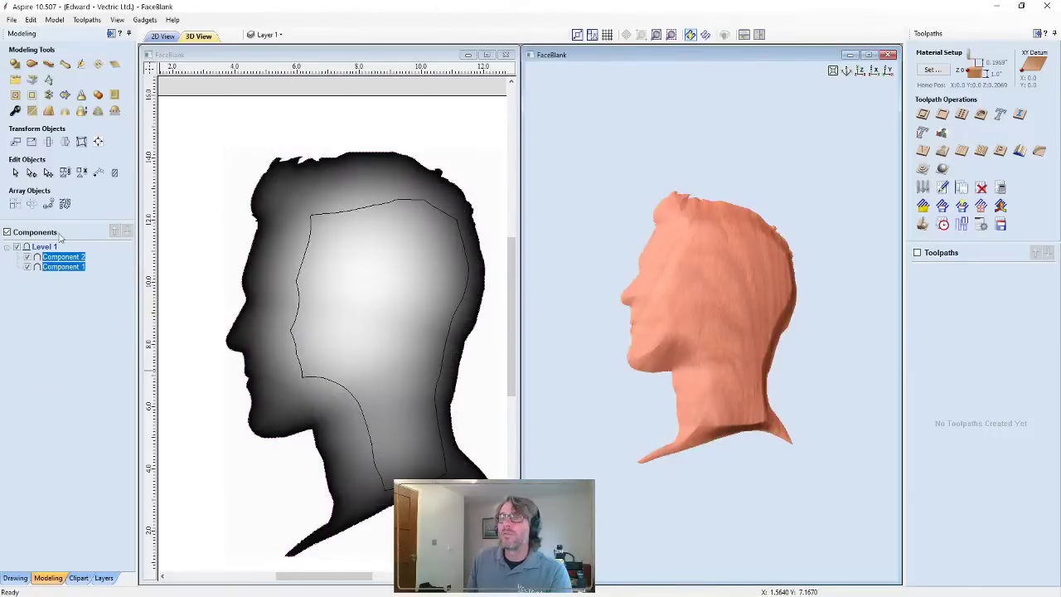
{"action": "left_click", "coordinate": [49, 111]}
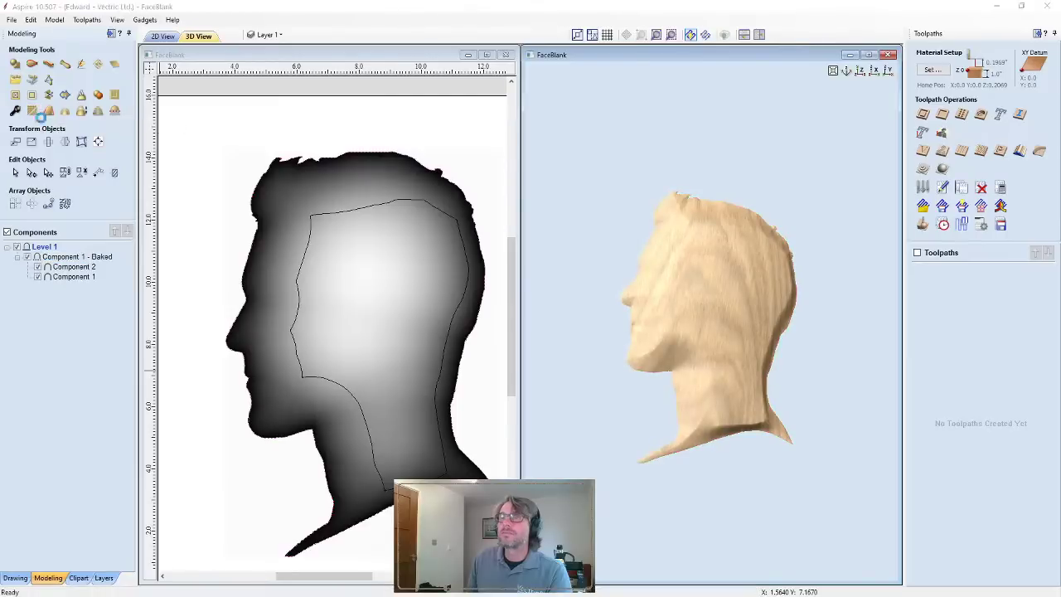
{"action": "left_click", "coordinate": [505, 329]}
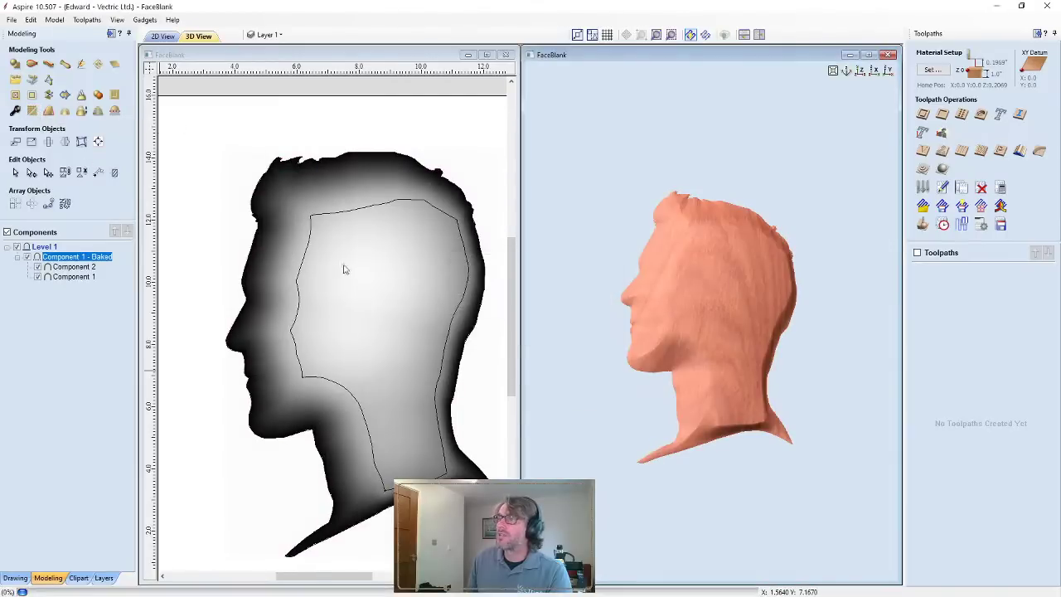
Bake maximum smoothing into the merged head component and inspect the result
{"action": "left_click", "coordinate": [15, 112]}
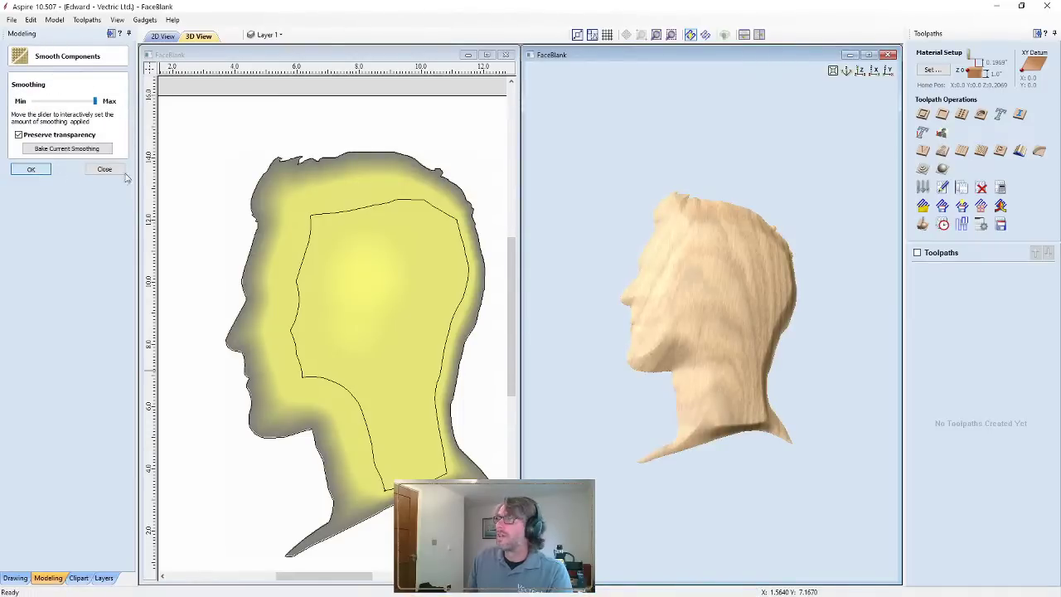
{"action": "left_click", "coordinate": [30, 169]}
{"action": "left_click_drag", "start_coordinate": [677, 339], "coordinate": [661, 382]}
{"action": "mouse_move", "coordinate": [706, 305]}
{"action": "left_mouse_down"}
{"action": "mouse_move", "coordinate": [607, 315]}
{"action": "mouse_move", "coordinate": [741, 313]}
{"action": "mouse_move", "coordinate": [696, 398]}
{"action": "mouse_move", "coordinate": [641, 322]}
{"action": "mouse_move", "coordinate": [724, 315]}
{"action": "left_mouse_up"}
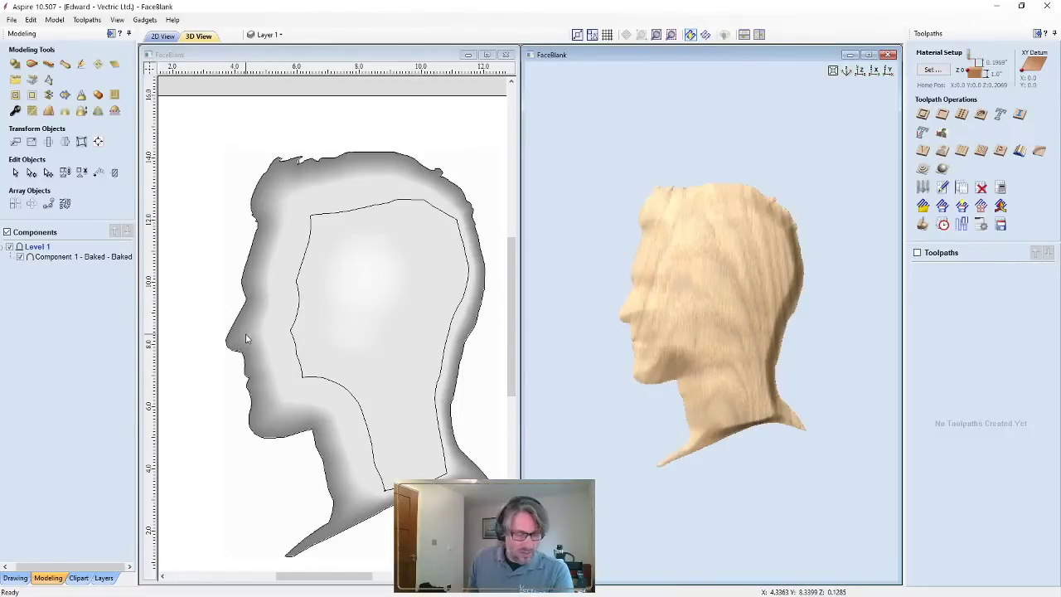
Make Bitmap Layer active, hide Layer 1, and select the side-profile photo
{"action": "left_click", "coordinate": [266, 34]}
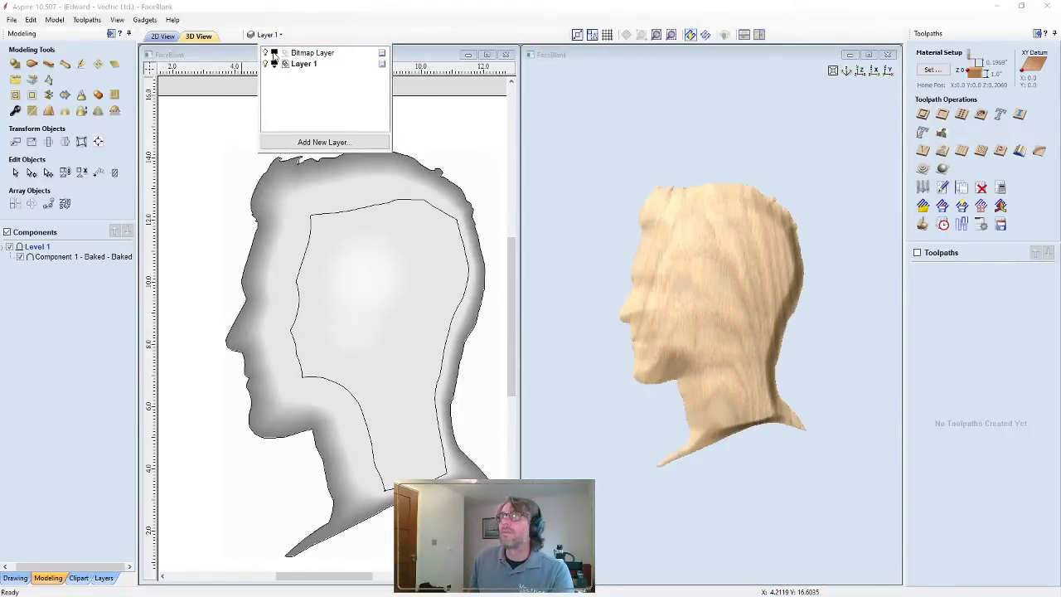
{"action": "left_click", "coordinate": [302, 54]}
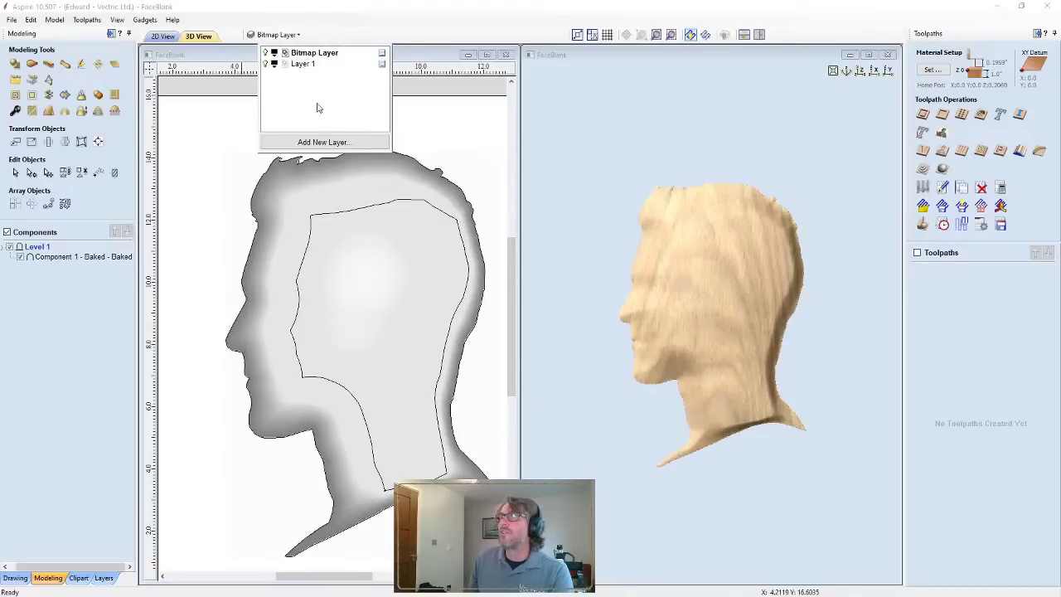
{"action": "left_click", "coordinate": [266, 64]}
{"action": "left_click", "coordinate": [329, 231]}
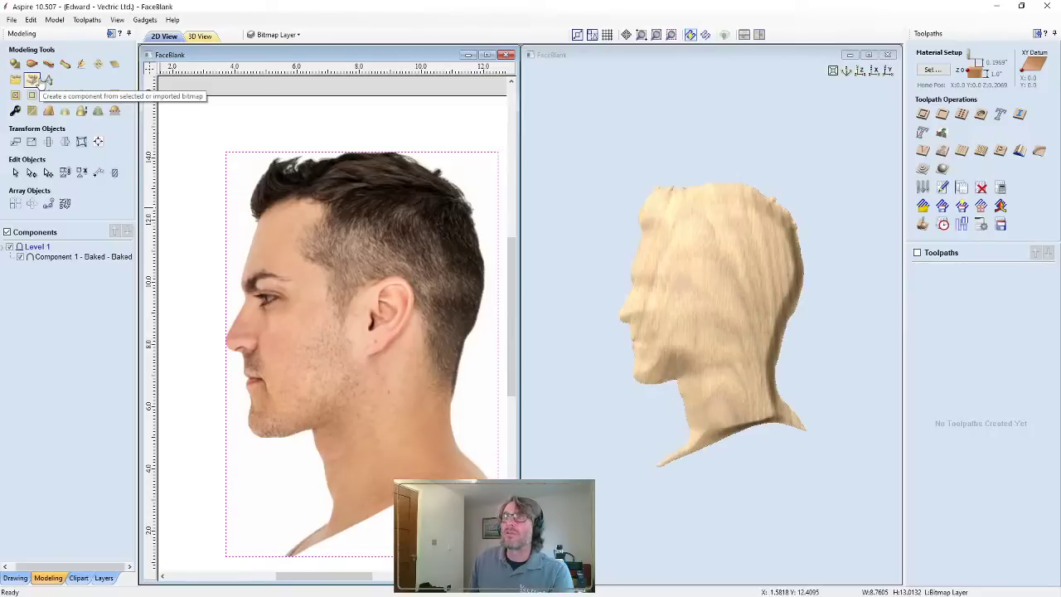
Create relief component r9qqk7rf from the photo and select it for smoothing
{"action": "left_click", "coordinate": [34, 80]}
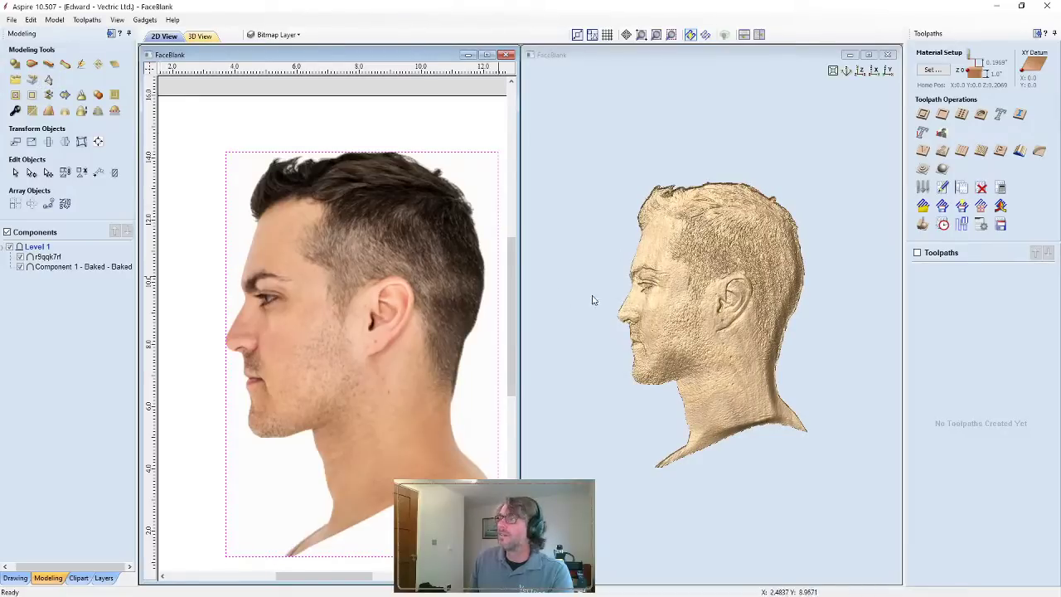
{"action": "left_click_drag", "start_coordinate": [593, 298], "coordinate": [721, 286]}
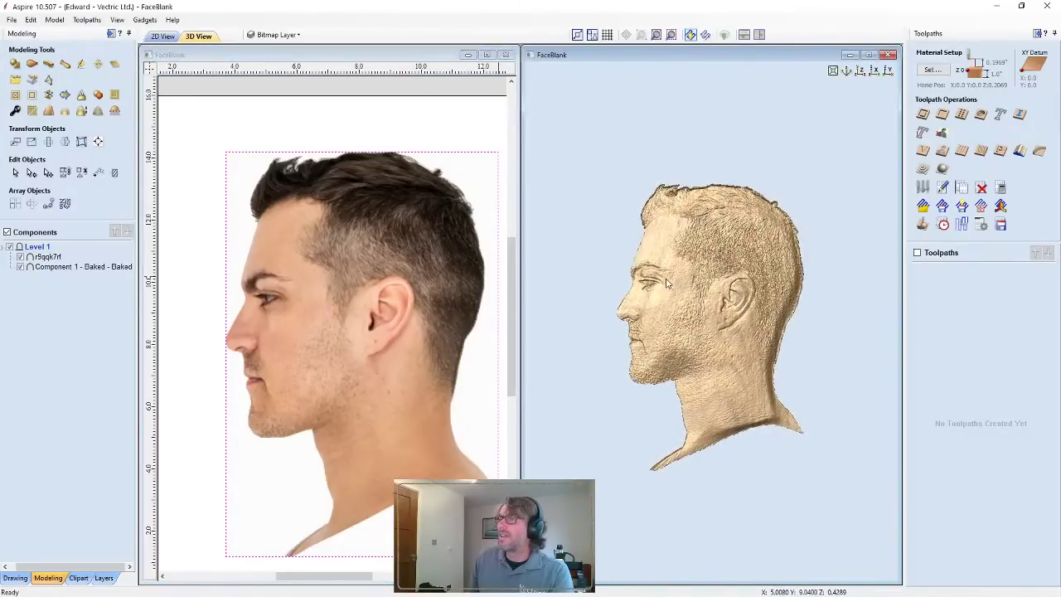
{"action": "left_click", "coordinate": [47, 258]}
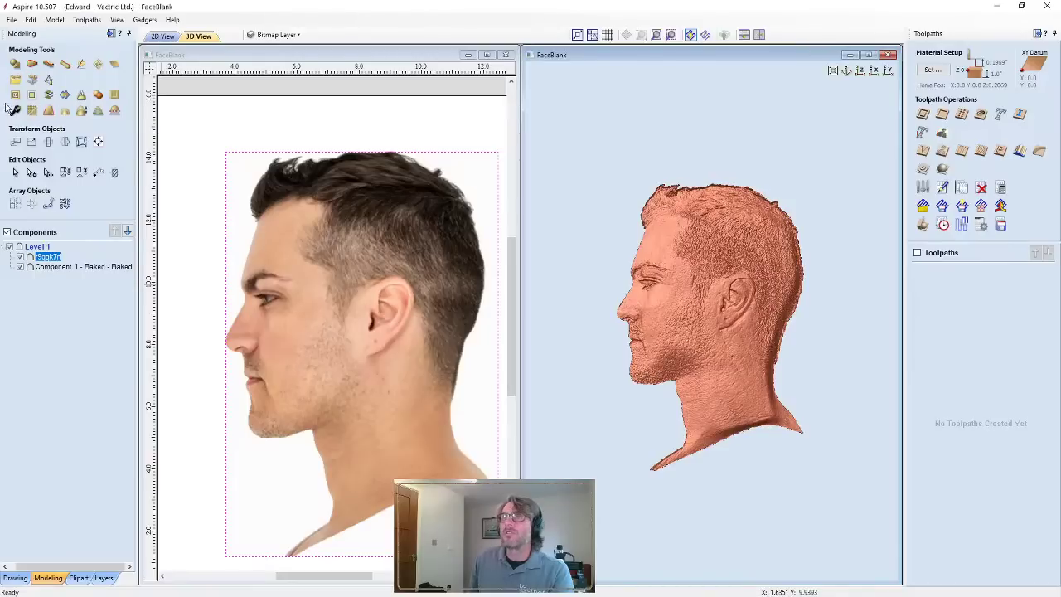
{"action": "left_click", "coordinate": [30, 113]}
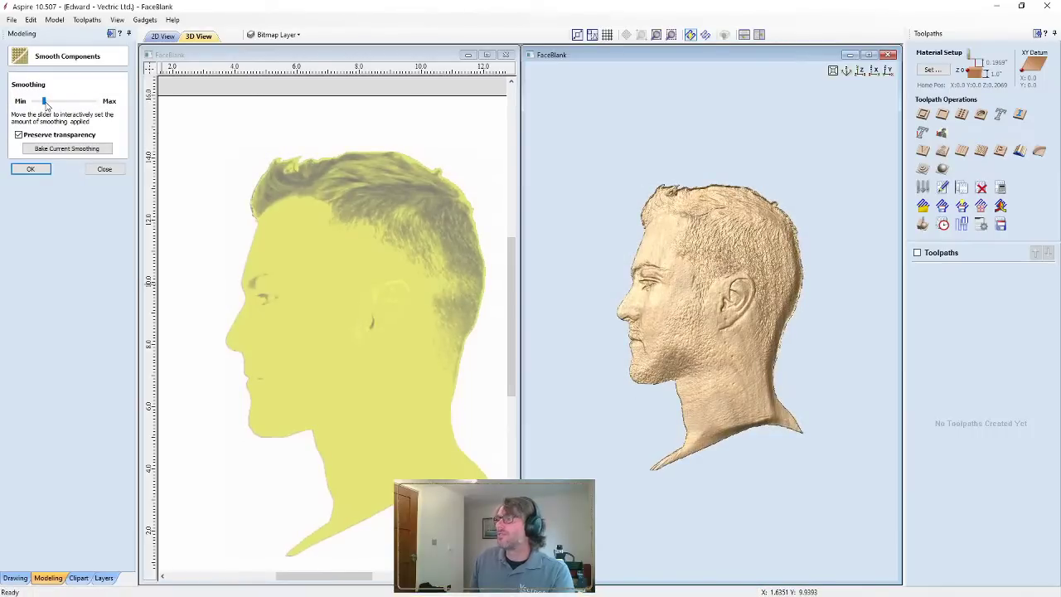
Fine-tune and accept smoothing on the r9qqk7rf photo relief, then inspect the head
{"action": "left_click_drag", "start_coordinate": [46, 102], "coordinate": [41, 102]}
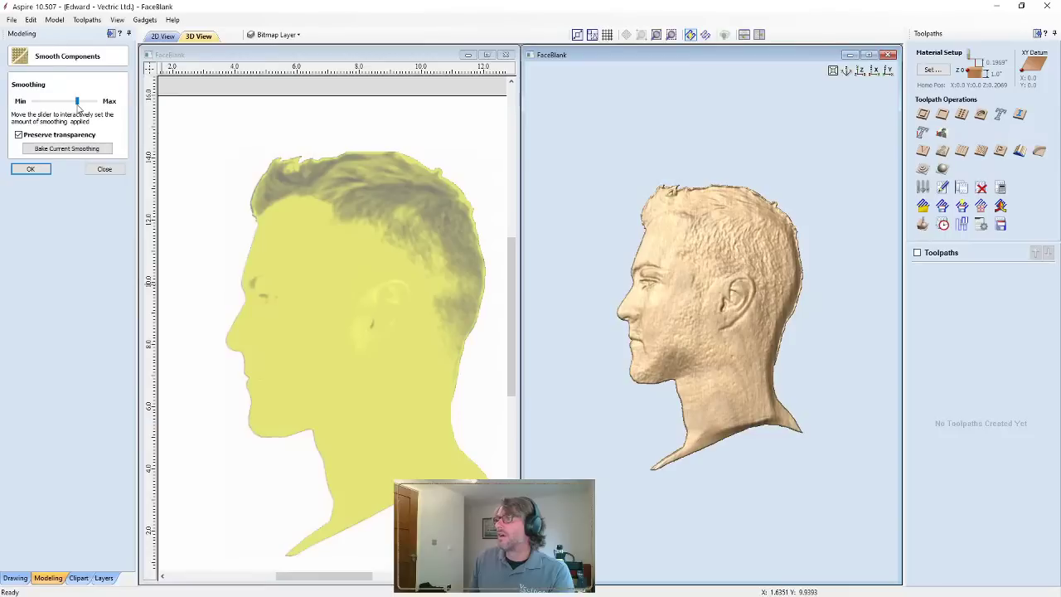
{"action": "left_click_drag", "start_coordinate": [78, 105], "coordinate": [81, 107]}
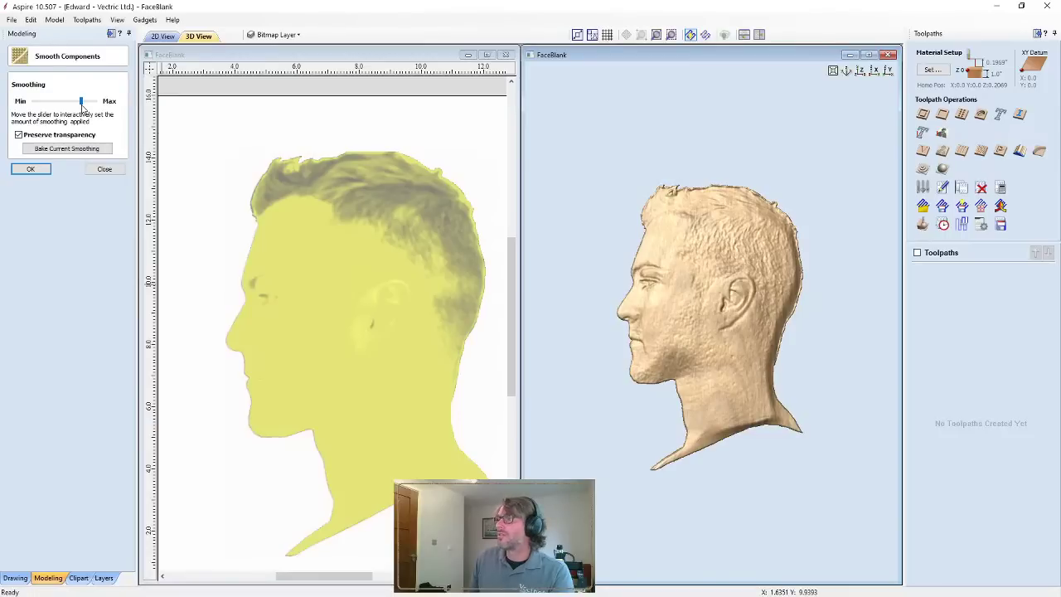
{"action": "left_click", "coordinate": [33, 170]}
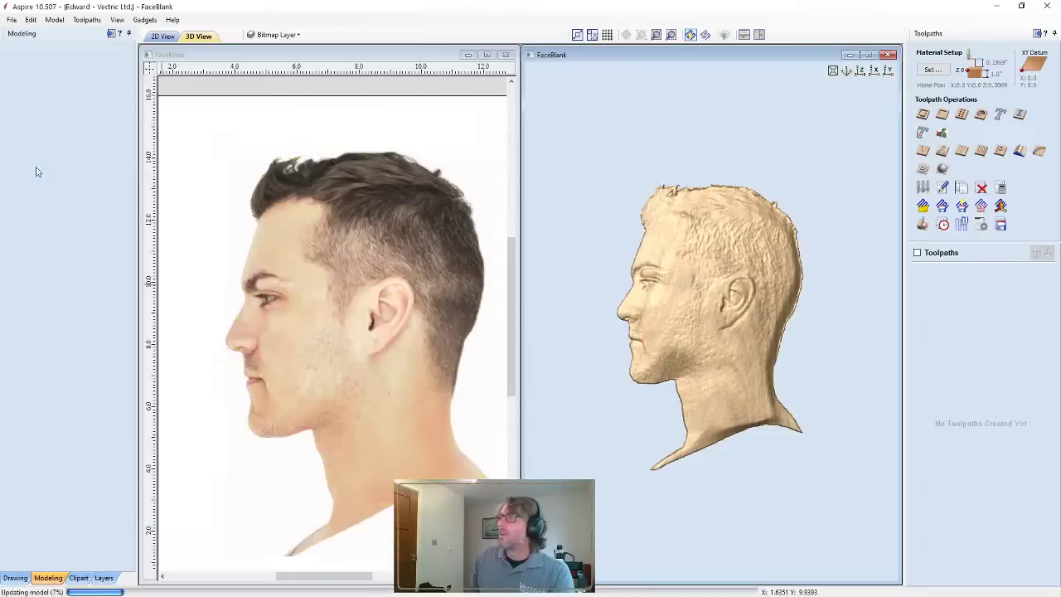
{"action": "left_click_drag", "start_coordinate": [726, 330], "coordinate": [750, 352]}
{"action": "scroll", "coordinate": [702, 181], "scroll_direction": "up", "scroll_amount": 3}
{"action": "scroll", "coordinate": [735, 274], "scroll_direction": "down", "scroll_amount": 2}
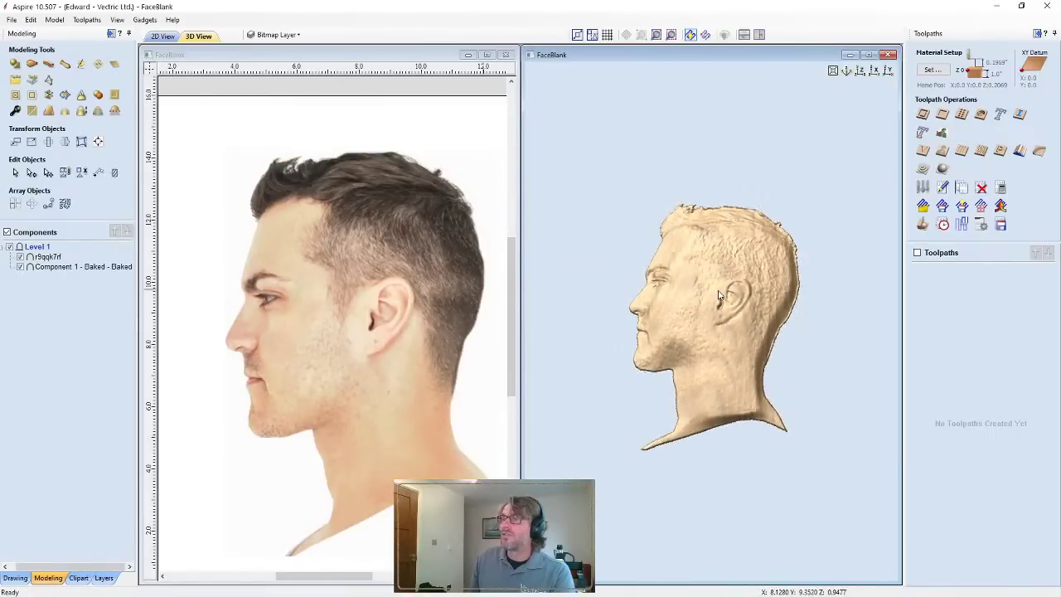
{"action": "scroll", "coordinate": [727, 292], "scroll_direction": "up", "scroll_amount": 1}
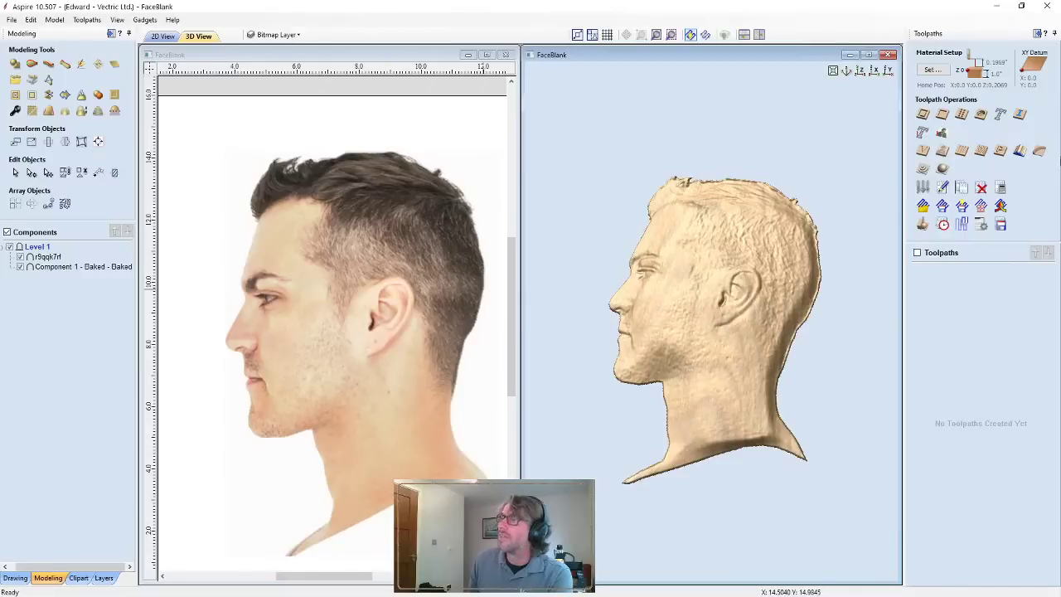
{"action": "left_click_drag", "start_coordinate": [738, 303], "coordinate": [676, 290]}
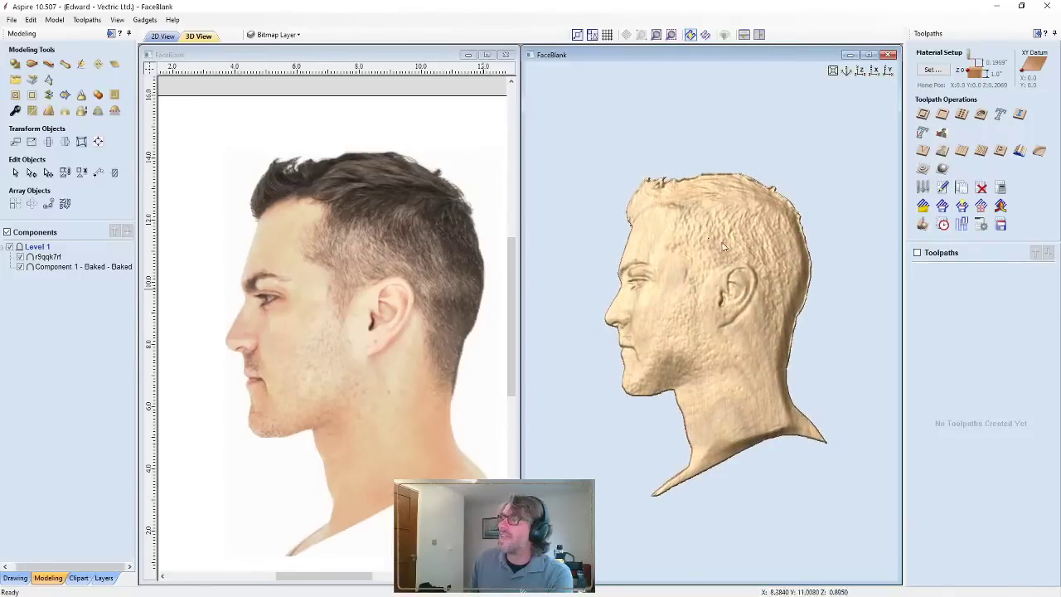
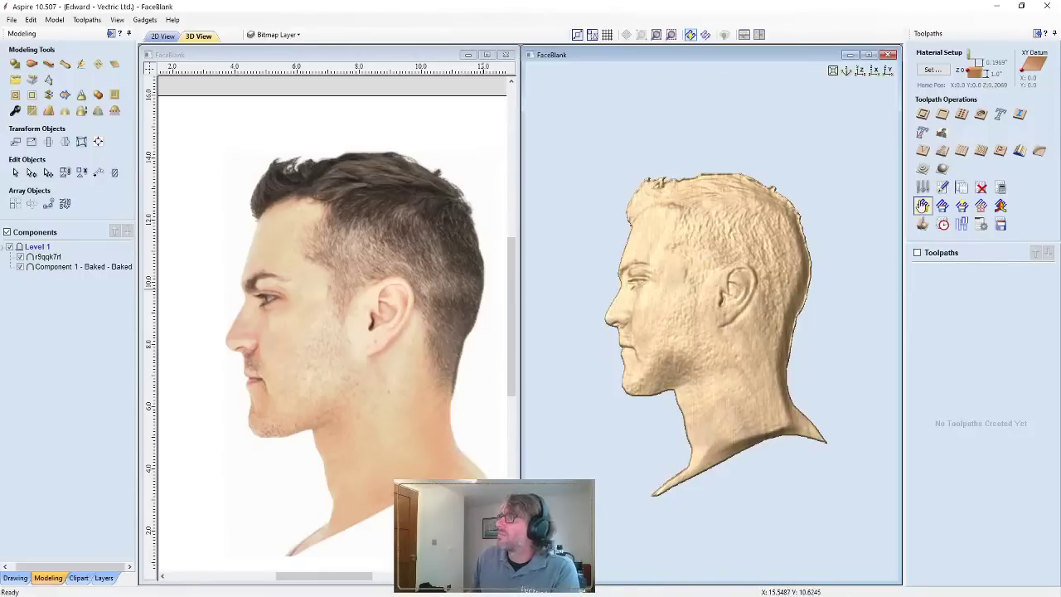
Accept the job's Material Setup unchanged before setting up the 3D finishing toolpath
{"action": "left_click", "coordinate": [943, 169]}
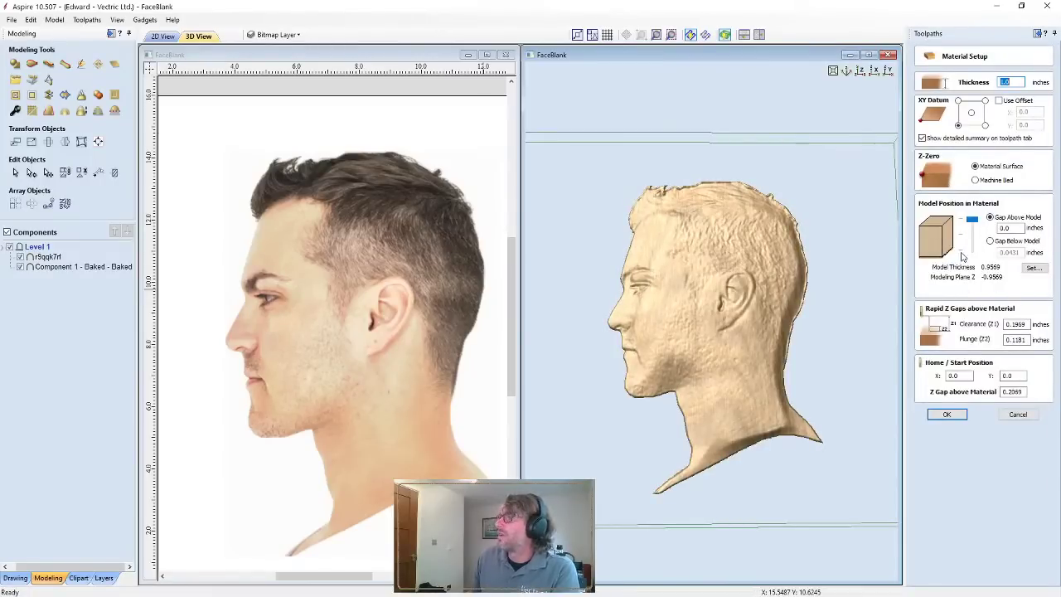
{"action": "left_click", "coordinate": [947, 414]}
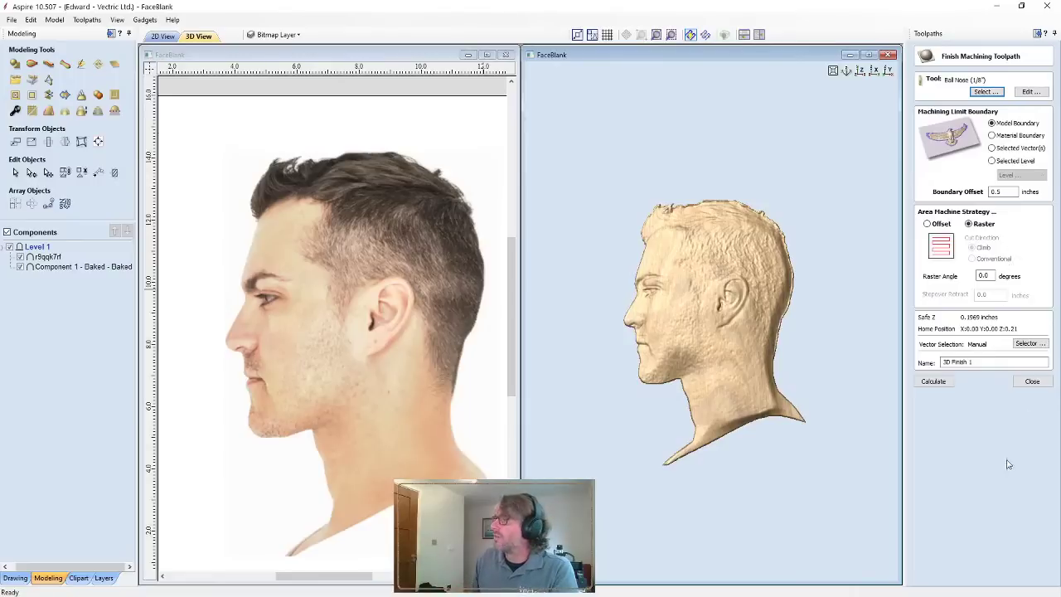
Calculate the 3D Finish 1 raster toolpath with the 1/8-inch ball nose tool
{"action": "left_click", "coordinate": [943, 382]}
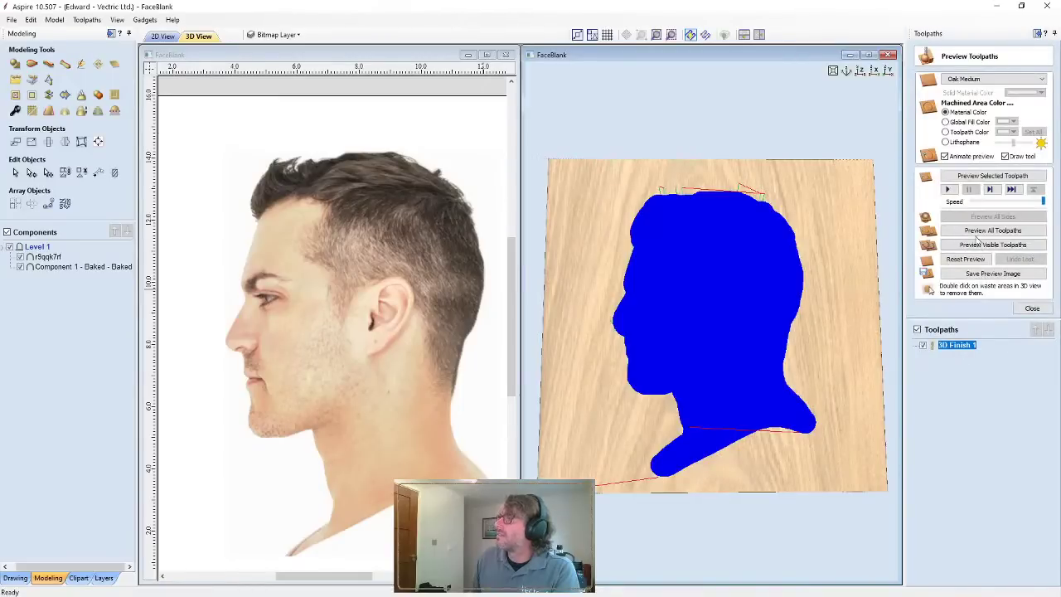
Simulate 3D Finish 1 in Oak Medium and tilt the board to view the carved head
{"action": "left_click", "coordinate": [950, 190]}
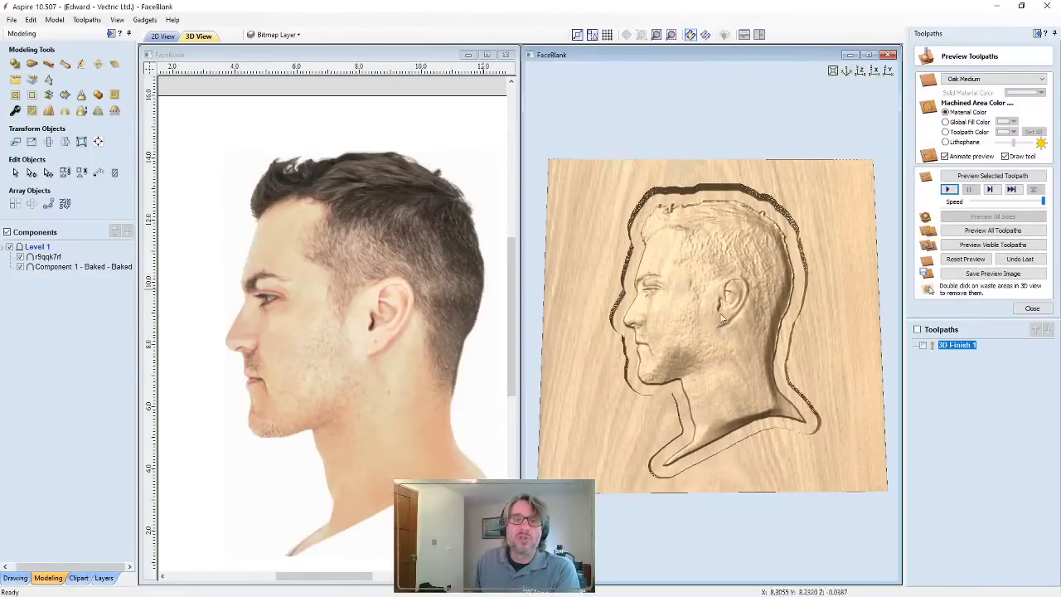
{"action": "left_click_drag", "start_coordinate": [702, 326], "coordinate": [694, 301]}
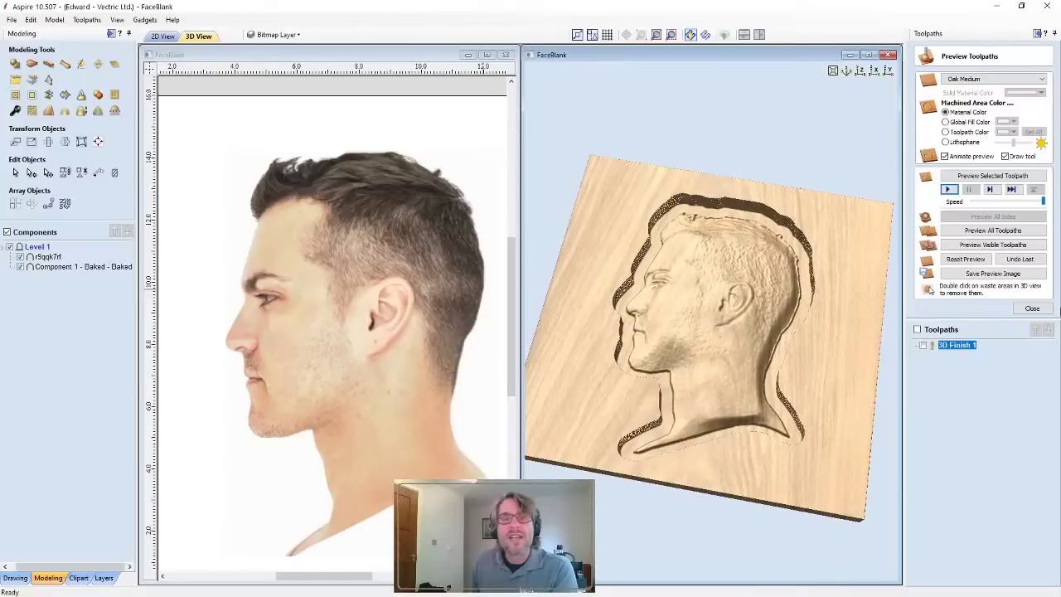
Calculate Laser Picture 1 from the head photo bitmap, projected onto the 3D model
{"action": "left_click", "coordinate": [1033, 308]}
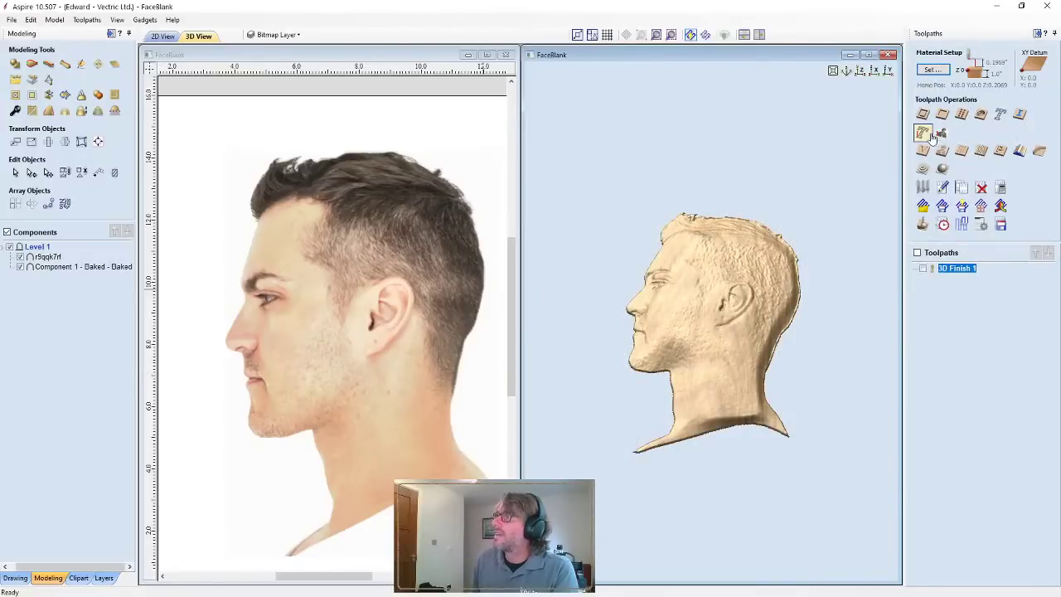
{"action": "left_click", "coordinate": [419, 330]}
{"action": "left_click", "coordinate": [418, 330]}
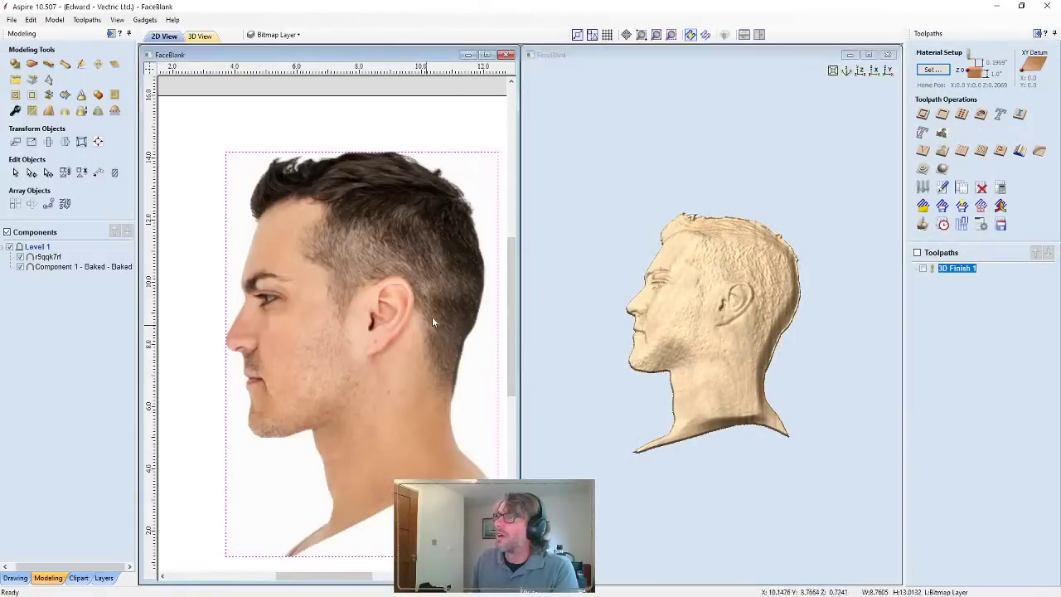
{"action": "left_click", "coordinate": [980, 113]}
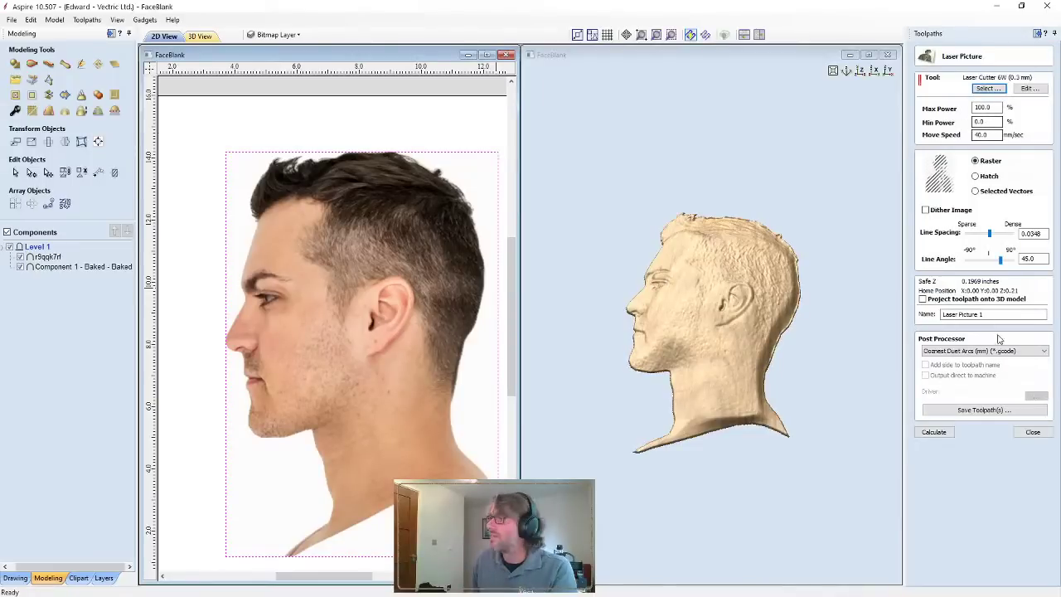
{"action": "left_click", "coordinate": [937, 351]}
{"action": "left_click", "coordinate": [924, 301]}
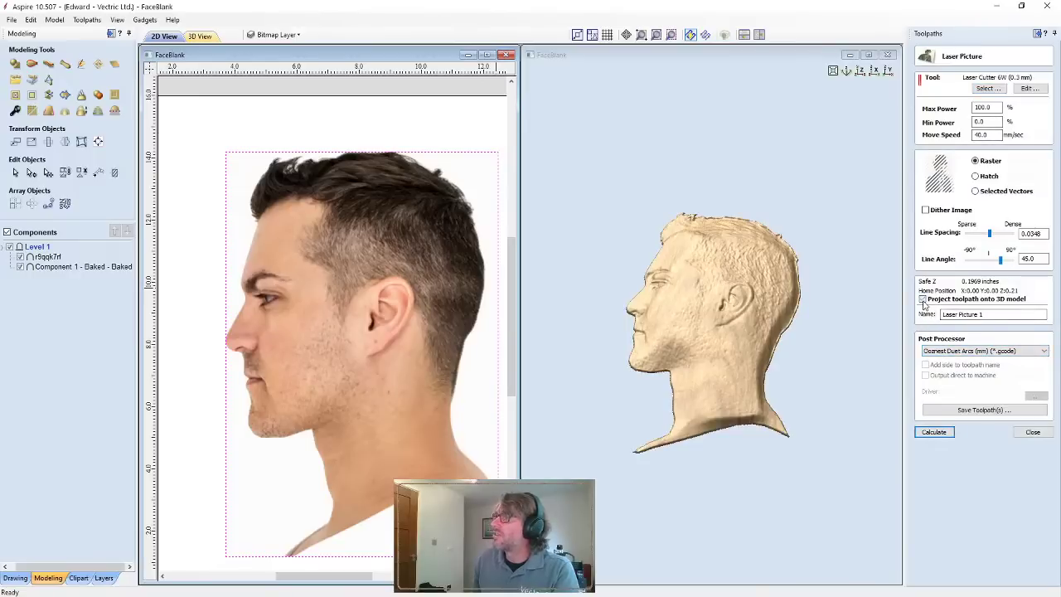
{"action": "left_click", "coordinate": [937, 432]}
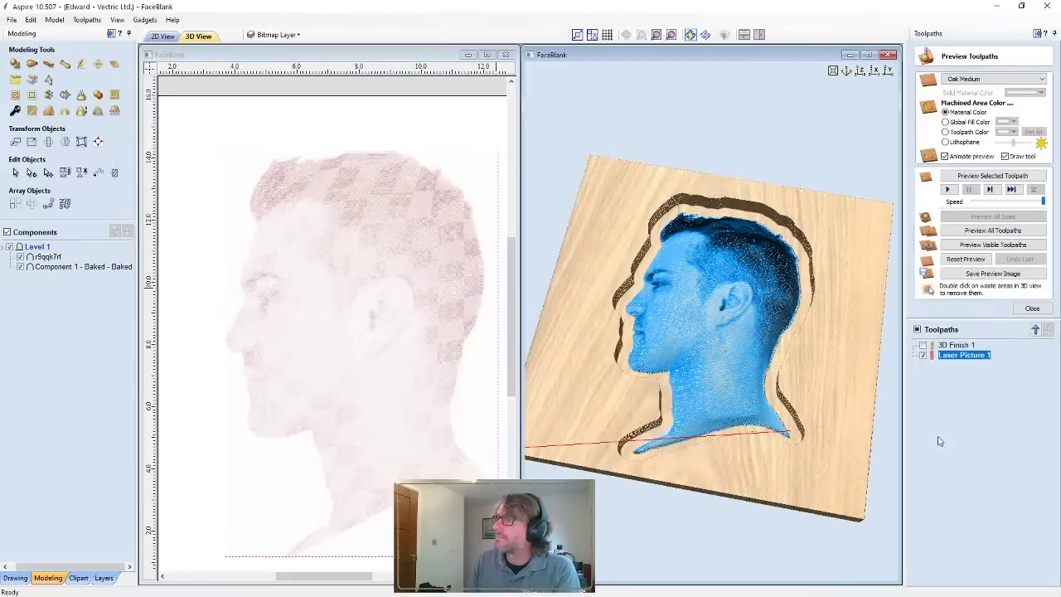
From an oblique view, simulate Laser Picture 1 engraving the face onto the oak relief
{"action": "scroll", "coordinate": [728, 384], "scroll_direction": "up", "scroll_amount": 5}
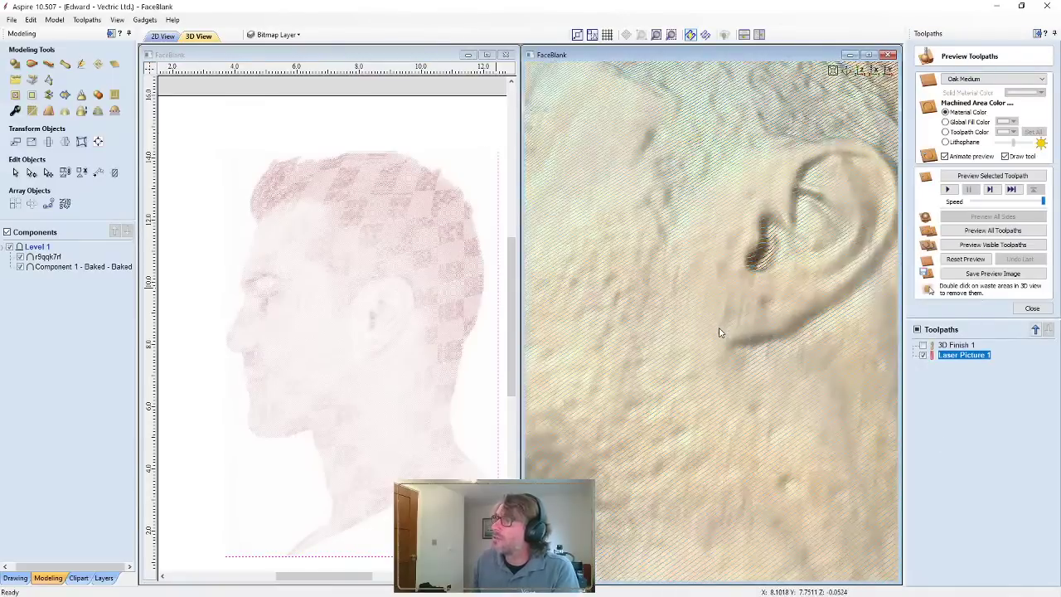
{"action": "scroll", "coordinate": [722, 334], "scroll_direction": "up", "scroll_amount": 3}
{"action": "scroll", "coordinate": [746, 346], "scroll_direction": "down", "scroll_amount": 5}
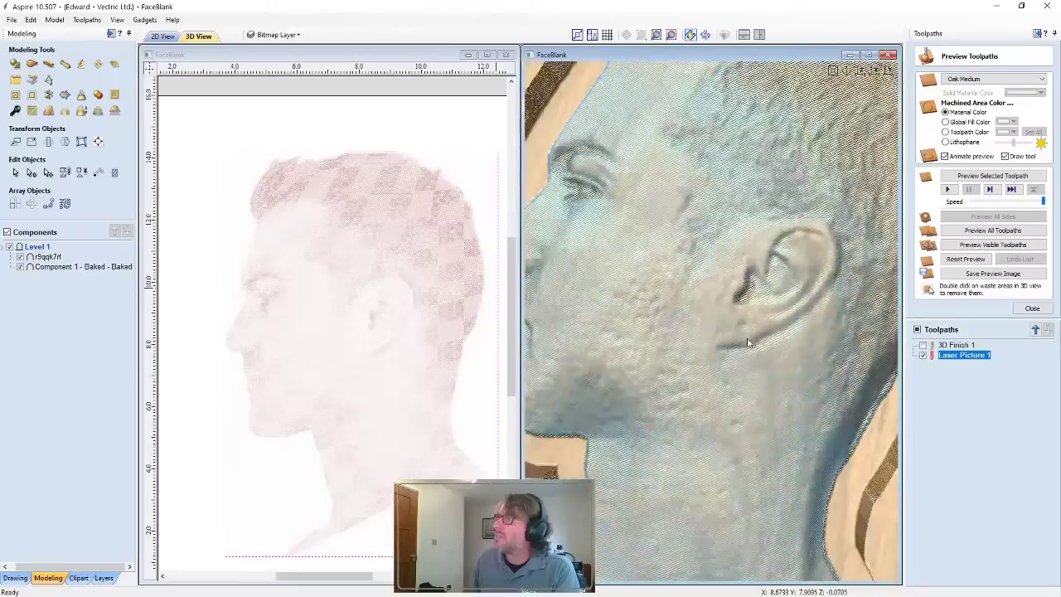
{"action": "scroll", "coordinate": [769, 219], "scroll_direction": "up", "scroll_amount": 2}
{"action": "scroll", "coordinate": [770, 218], "scroll_direction": "down", "scroll_amount": 4}
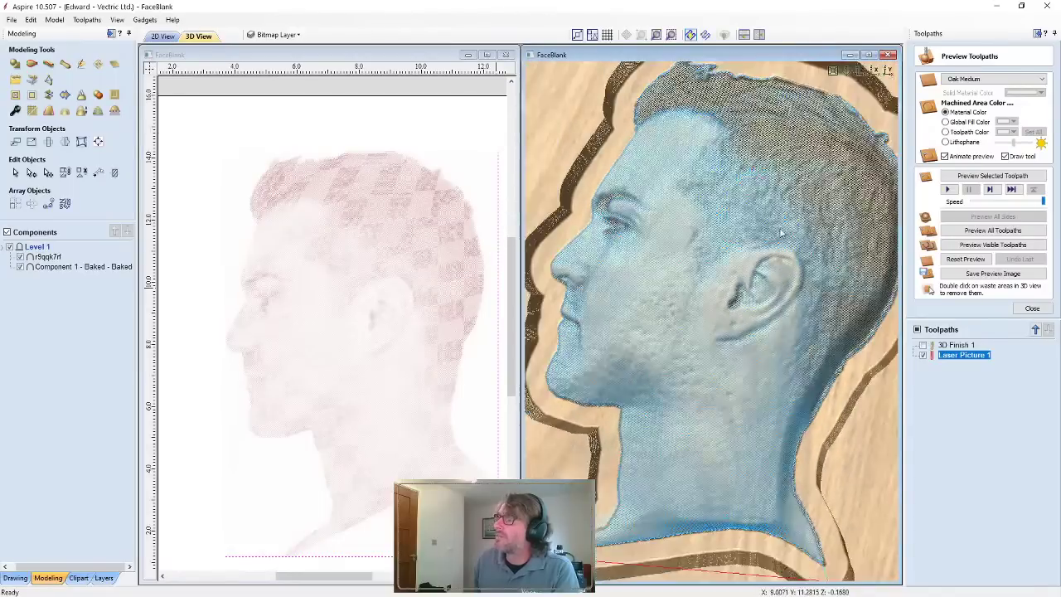
{"action": "left_click_drag", "start_coordinate": [770, 218], "coordinate": [849, 290]}
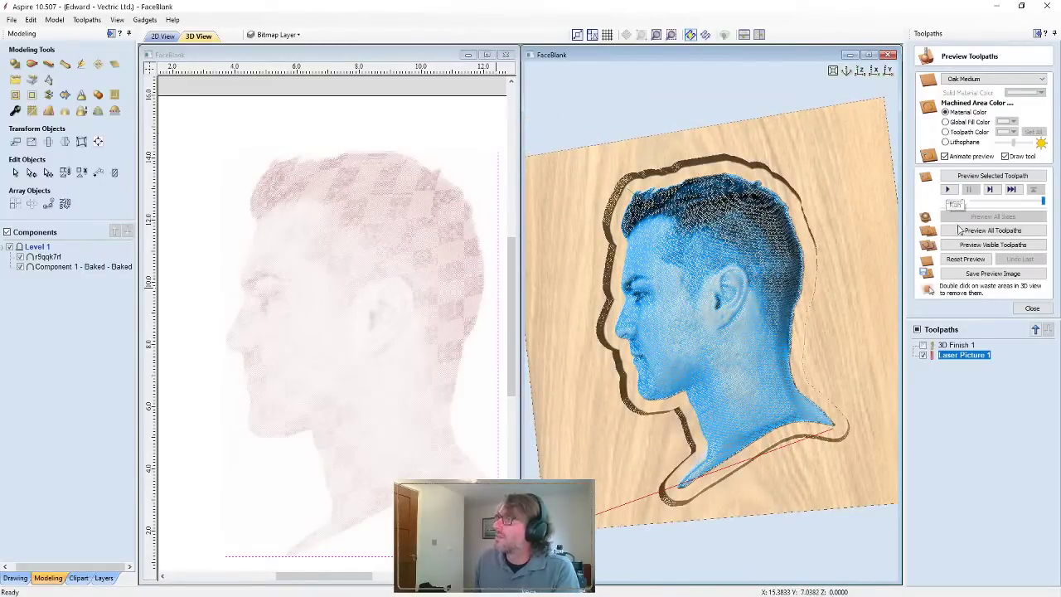
{"action": "left_click", "coordinate": [949, 190]}
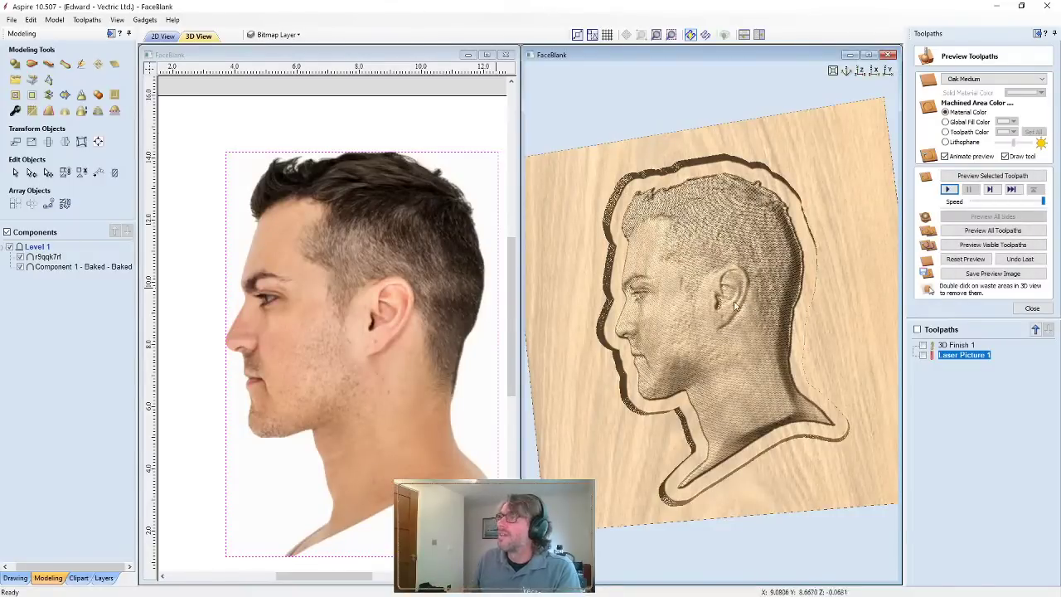
{"action": "scroll", "coordinate": [734, 306], "scroll_direction": "up", "scroll_amount": 3}
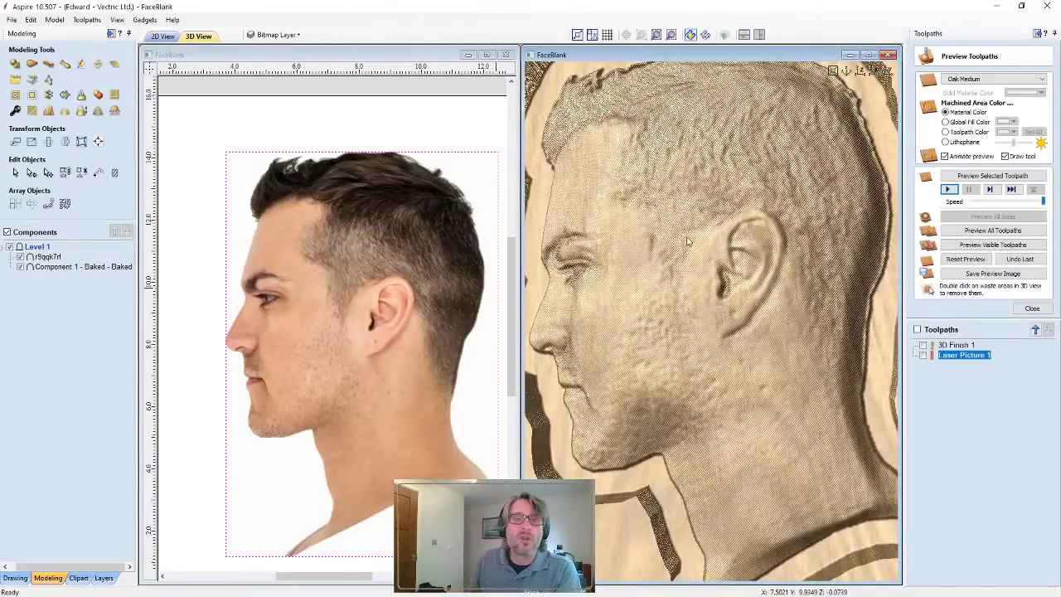
{"action": "left_click_drag", "start_coordinate": [734, 306], "coordinate": [583, 307]}
{"action": "scroll", "coordinate": [582, 307], "scroll_direction": "up", "scroll_amount": 5}
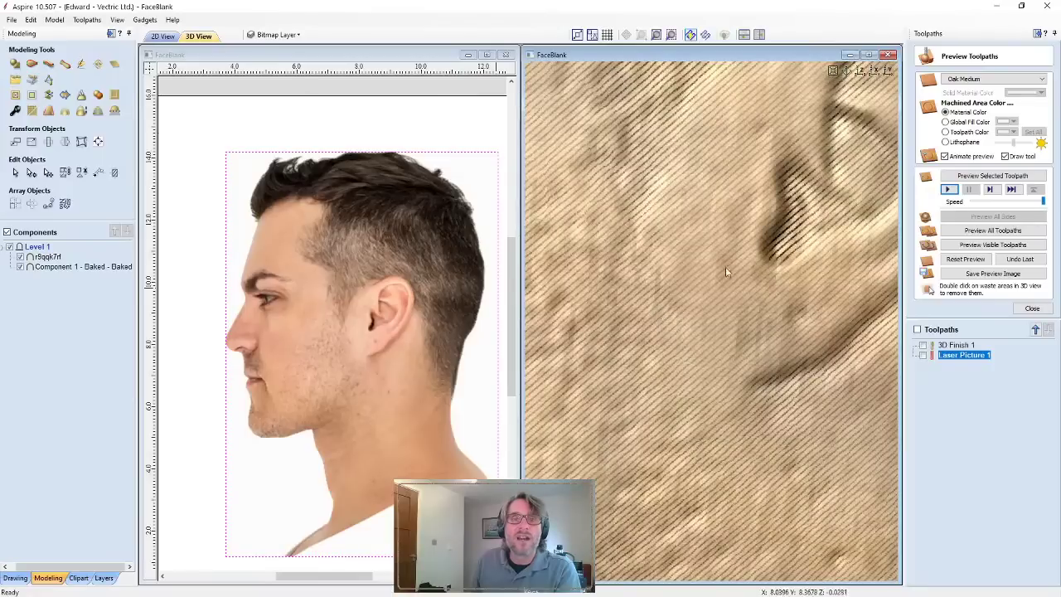
{"action": "scroll", "coordinate": [693, 331], "scroll_direction": "up", "scroll_amount": 1}
{"action": "scroll", "coordinate": [694, 332], "scroll_direction": "down", "scroll_amount": 6}
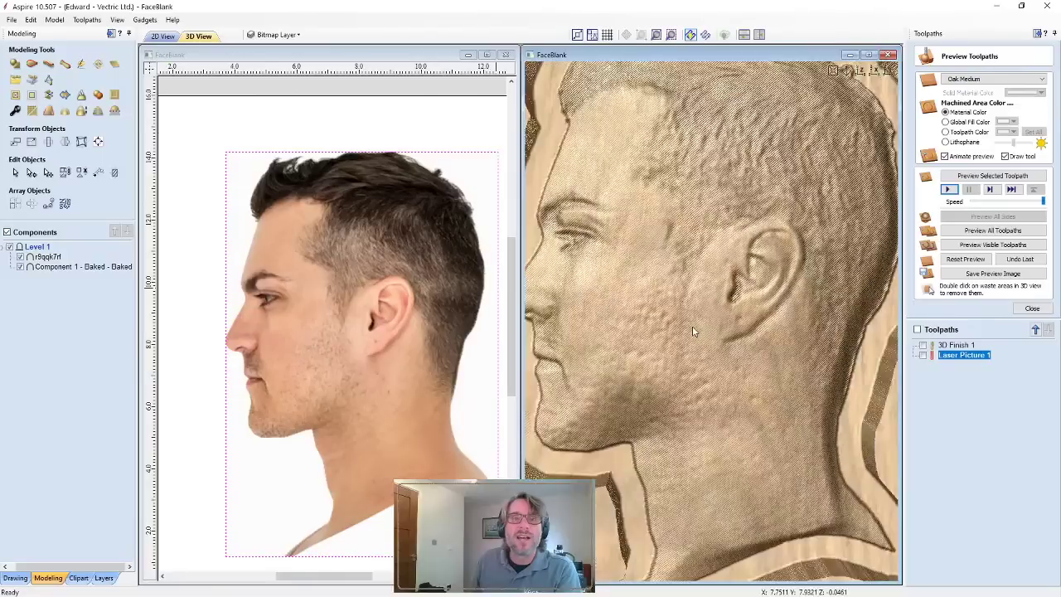
{"action": "left_click_drag", "start_coordinate": [731, 355], "coordinate": [764, 362]}
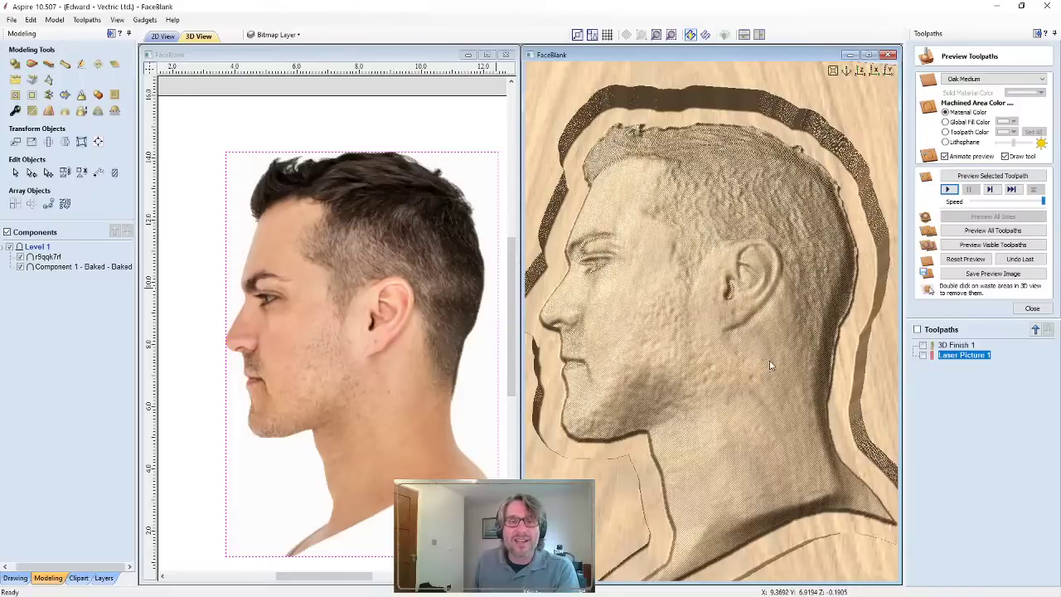
{"action": "left_click_drag", "start_coordinate": [785, 326], "coordinate": [787, 371]}
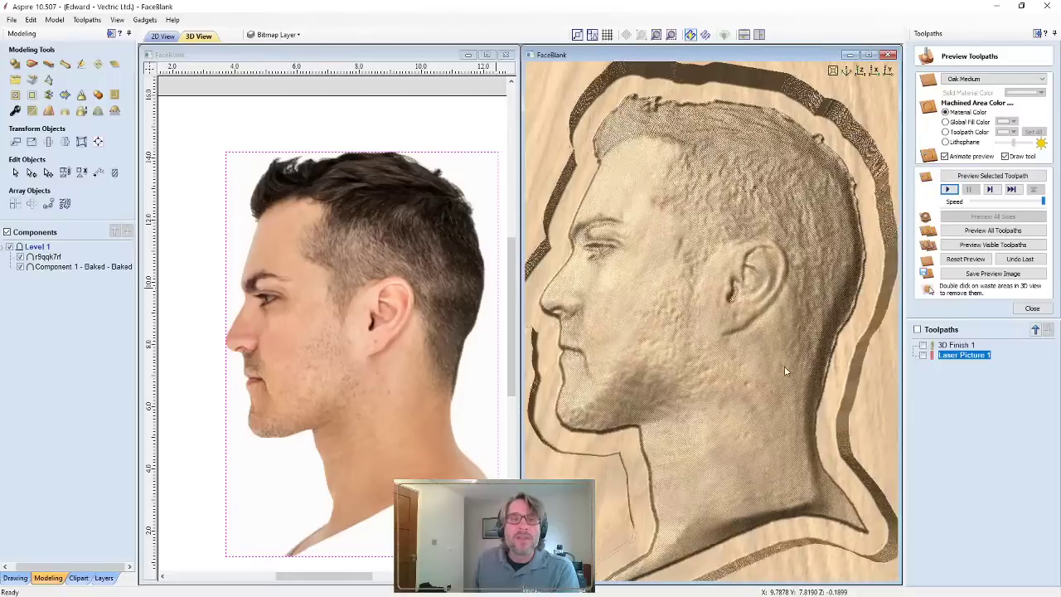